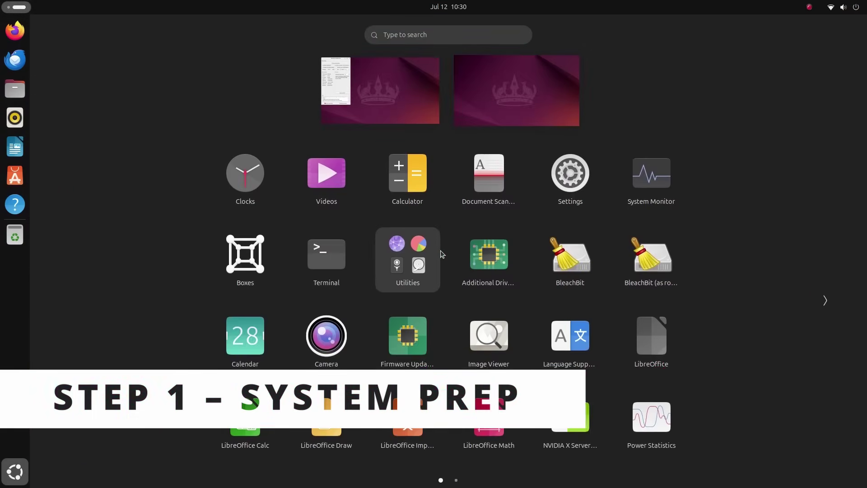
- Go to the System > About page in GNOME Settings via the quick settings panel
left_click(842, 6)
left_click(712, 235)
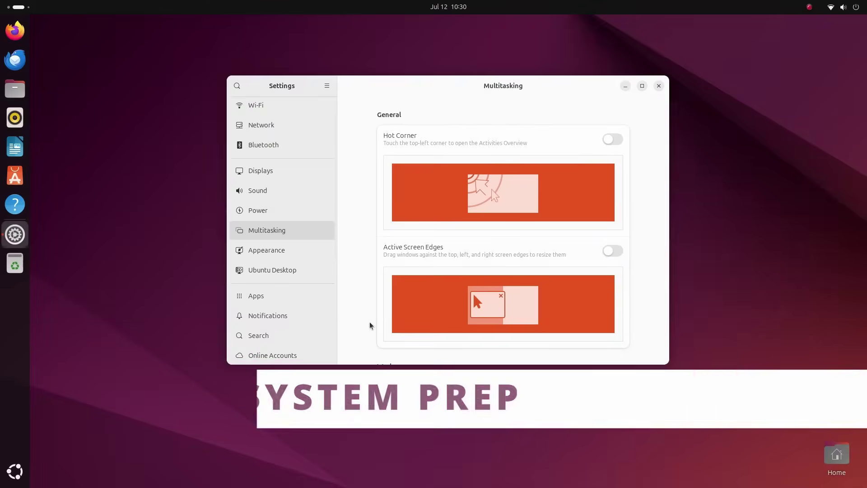
scroll(242, 304, "down", 5)
left_click(271, 355)
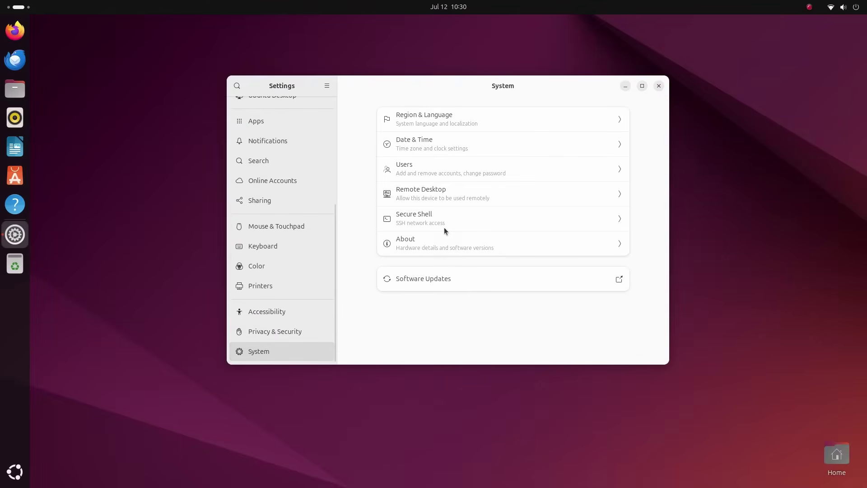
left_click(464, 251)
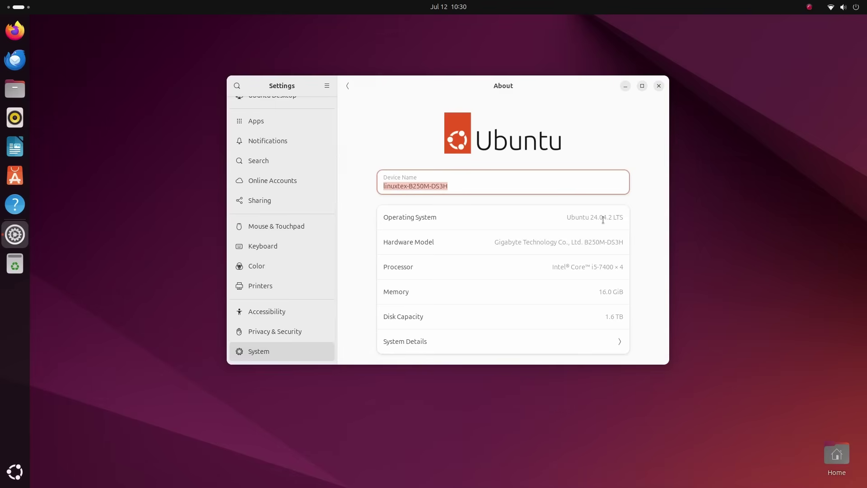
- Review the full system details (Ubuntu 24.04.2 LTS, GNOME 46, X11), then close Settings
triple_click(603, 217)
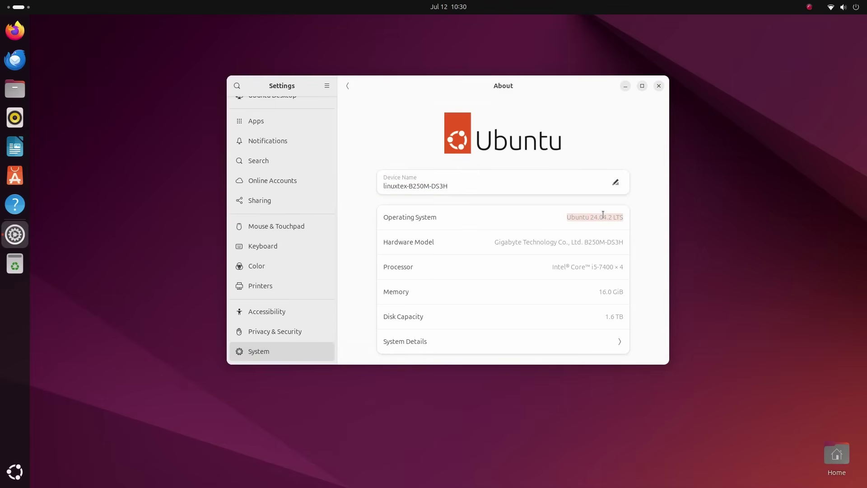
left_click(621, 346)
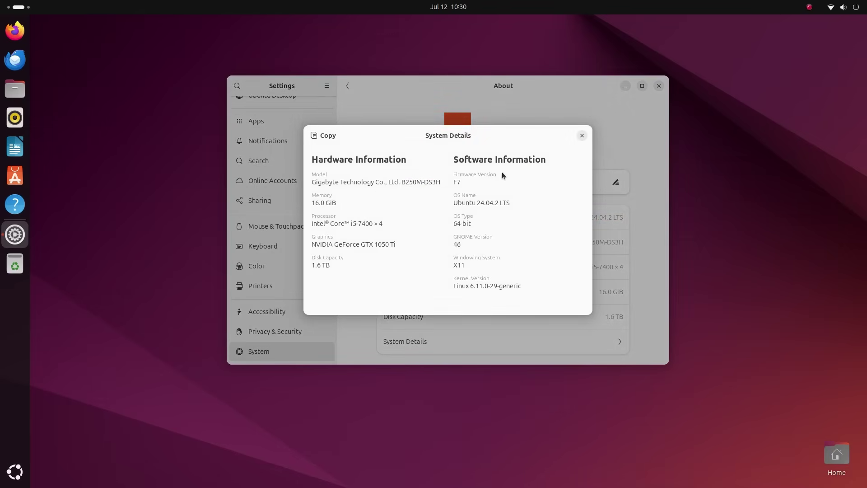
left_click(582, 136)
left_click(658, 86)
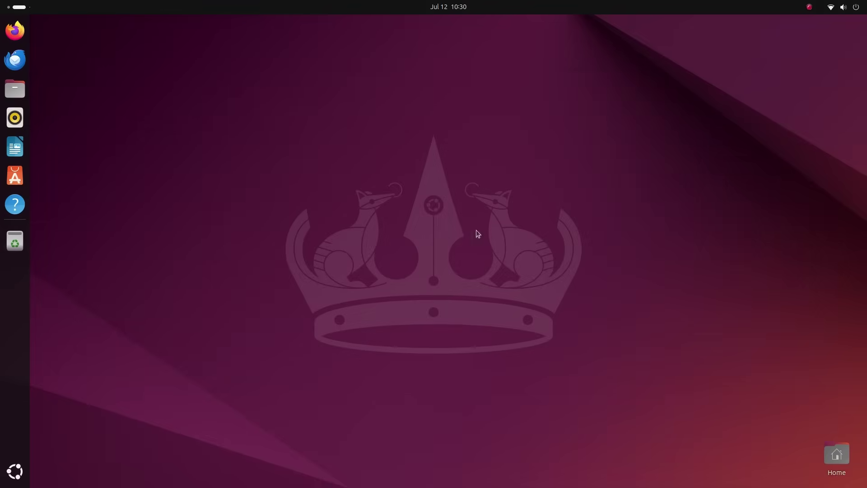
- Open a terminal with enlarged text and run sudo apt update; sudo apt upgrade
key("ctrl+alt+t")
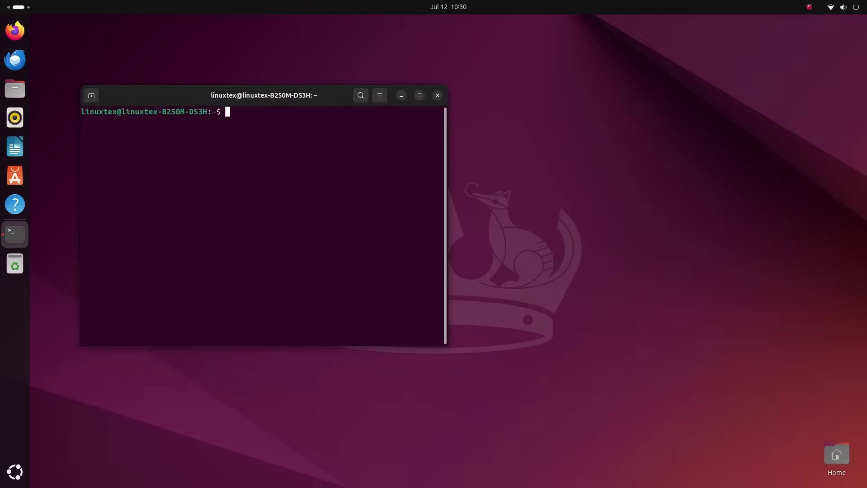
key("ctrl+plus")
key("ctrl+plus")
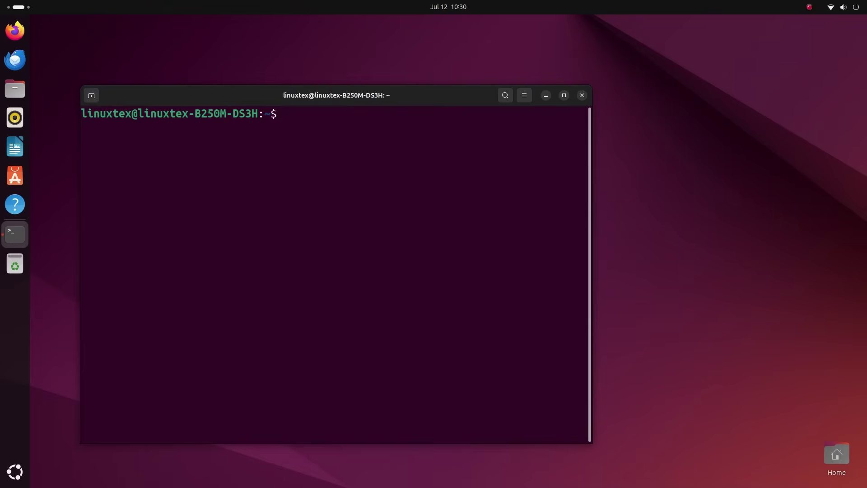
left_click_drag(303, 99, 427, 96)
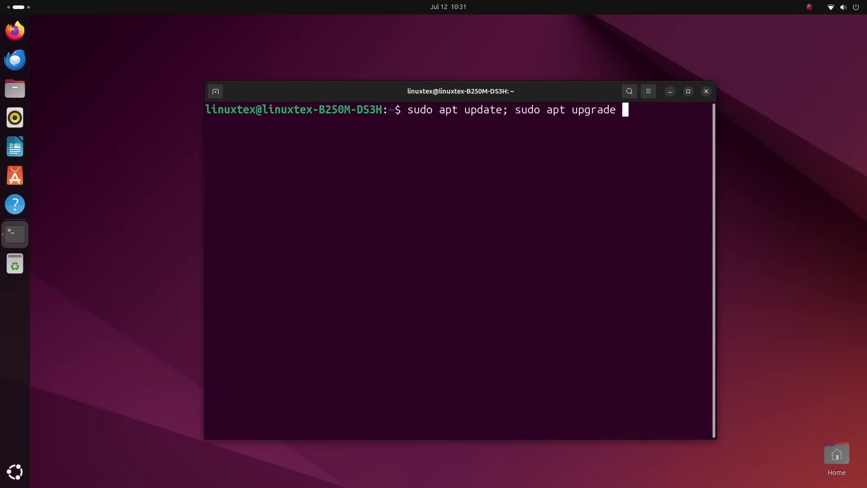
key("Return")
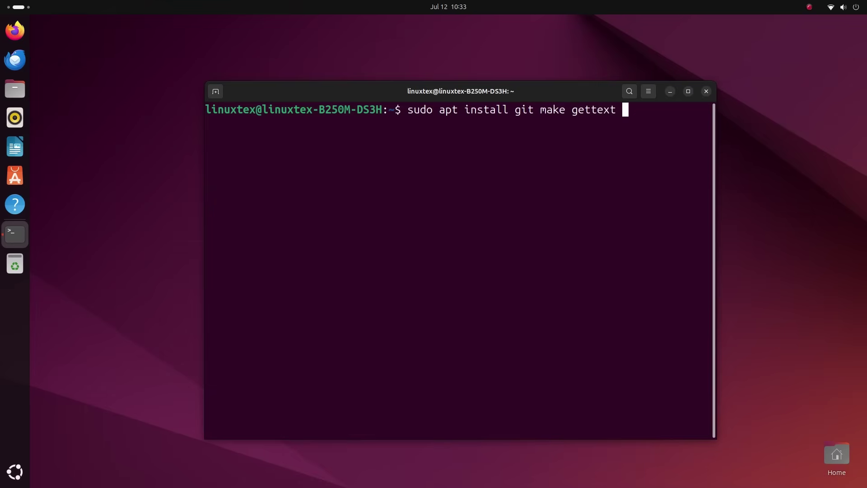
- Install git, make and gettext, clear the screen, then install gnome-shell-extension-manager and gnome-tweaks
key("Return")
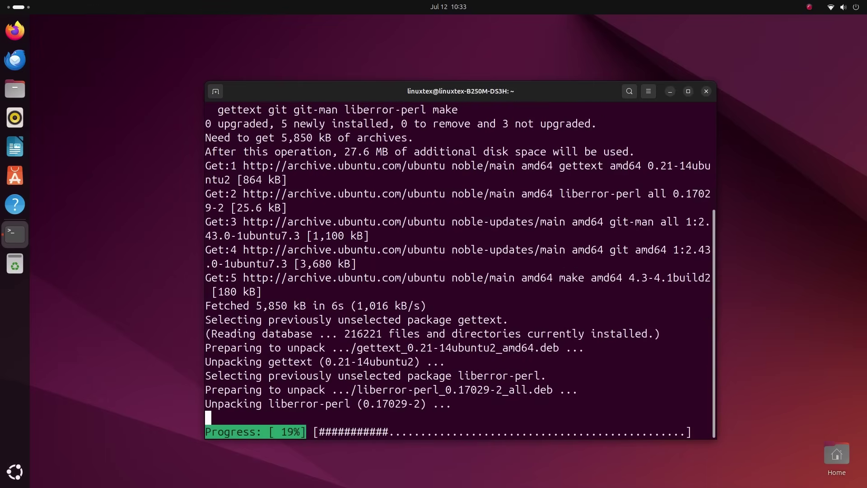
type("clear")
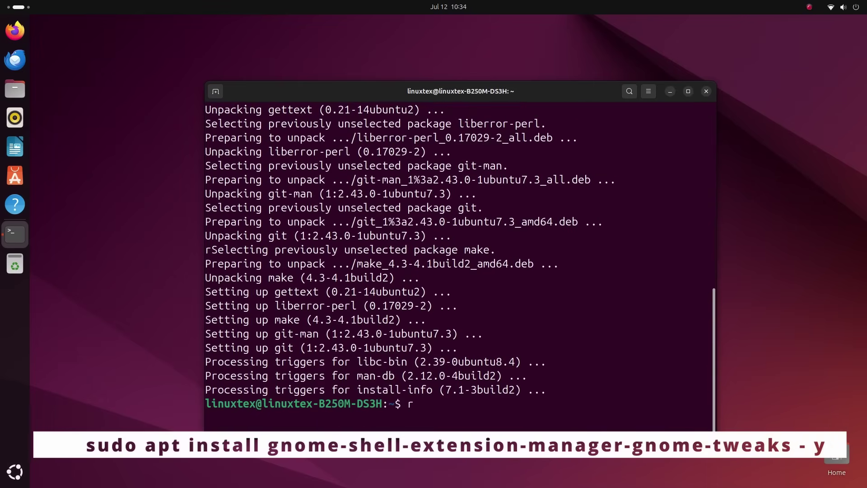
key("Return")
type("sudo apt install gnome-")
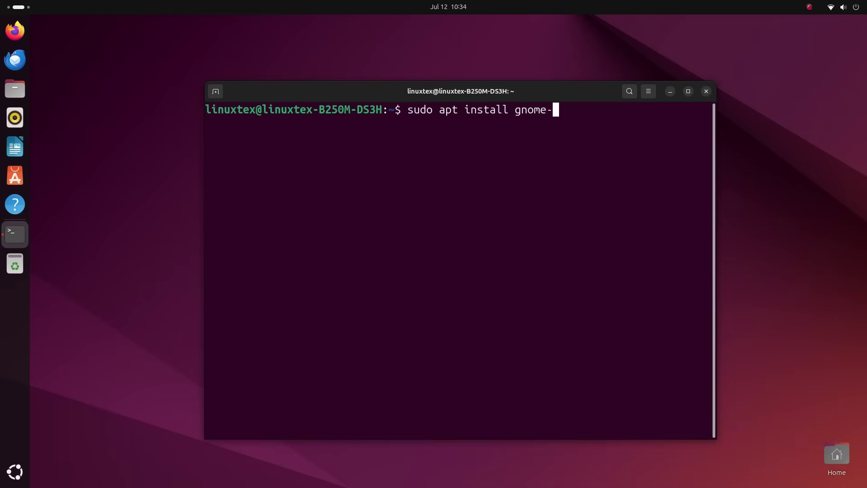
type("shell-extension-manager gnome-tweaks -y")
key("Return")
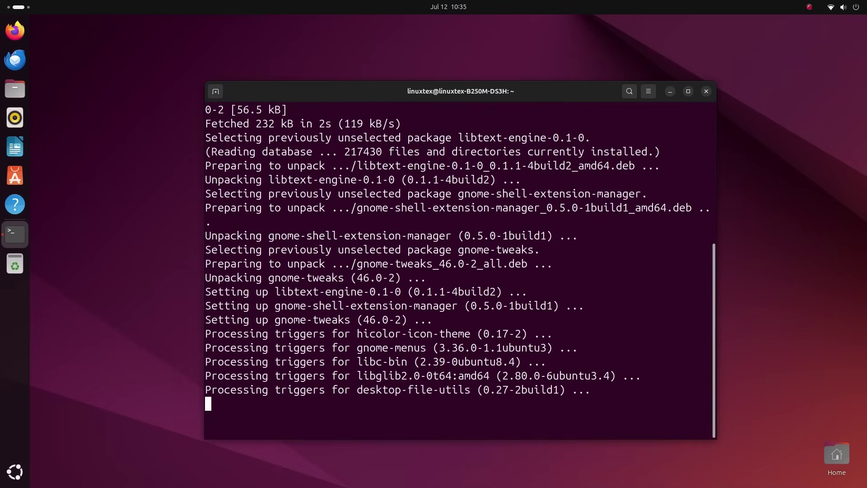
- Search apps for 'exte' and 'twe' to confirm both installed, then launch Extension Manager
left_click(706, 91)
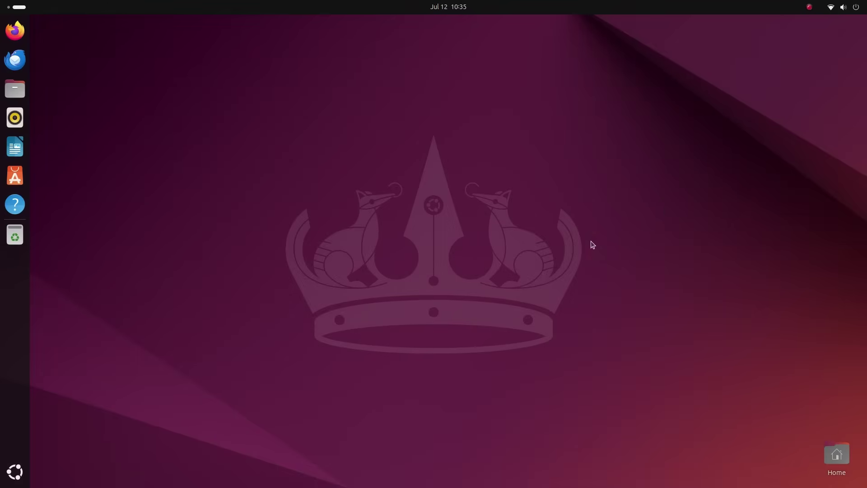
key("super")
type("exte")
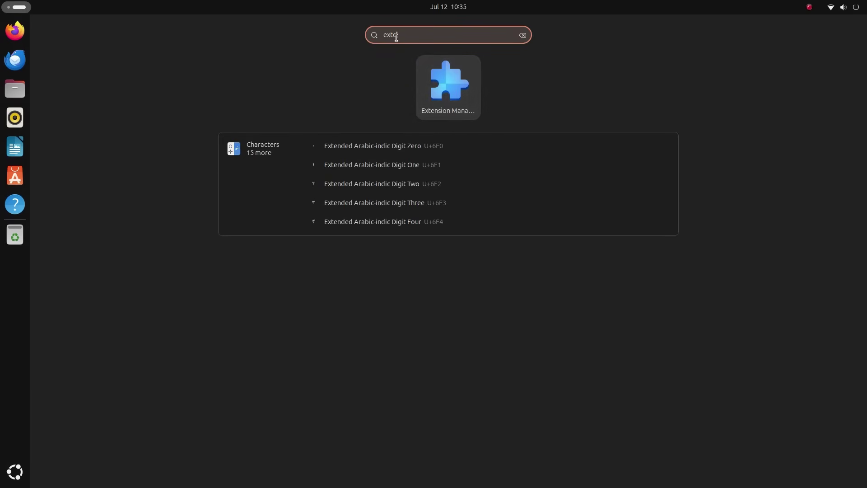
key("BackSpace")
key("BackSpace")
key("BackSpace")
key("BackSpace")
type("twe")
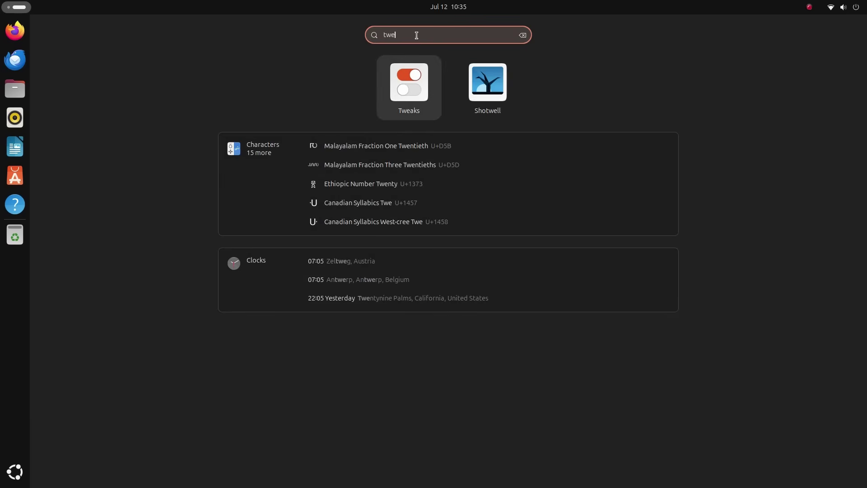
key("BackSpace")
key("BackSpace")
key("BackSpace")
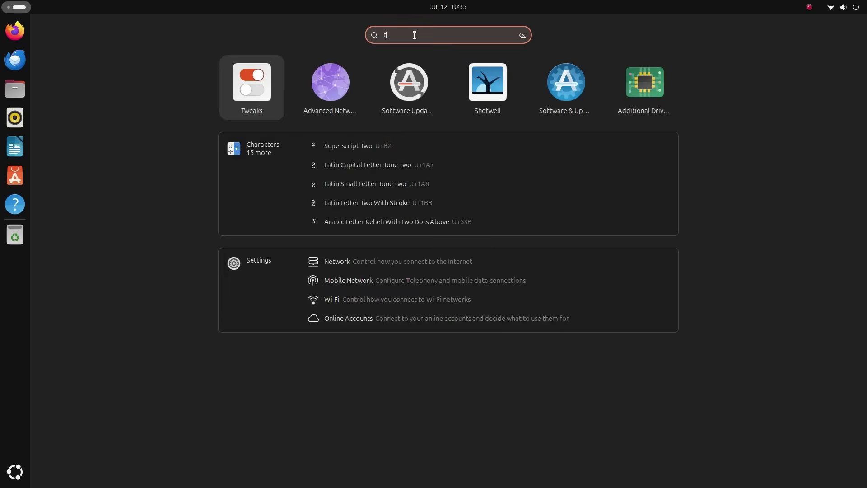
type("exte")
left_click(431, 88)
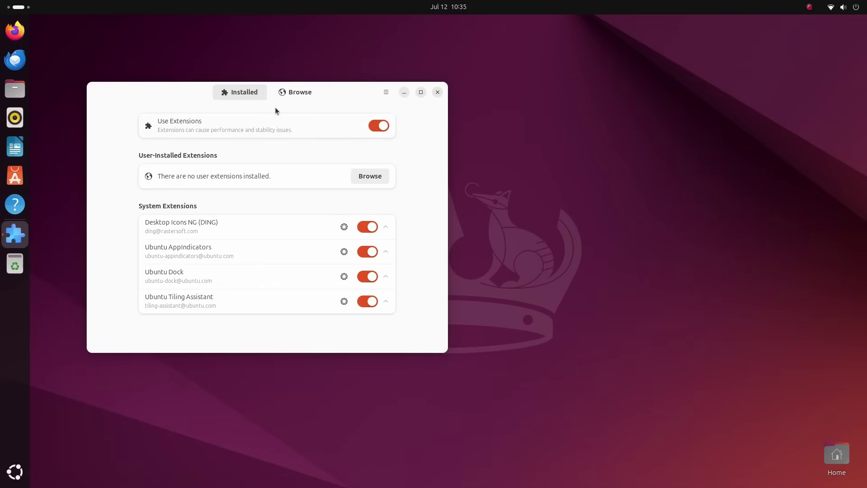
left_click_drag(364, 88, 418, 77)
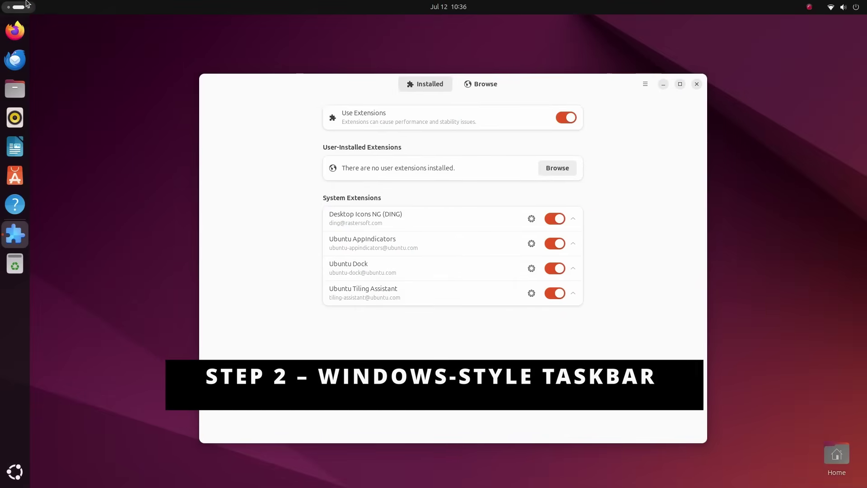
- Check the app grid, Files and overview to confirm the Ubuntu Dock is gone, then return to Extension Manager
key("super")
left_click(15, 471)
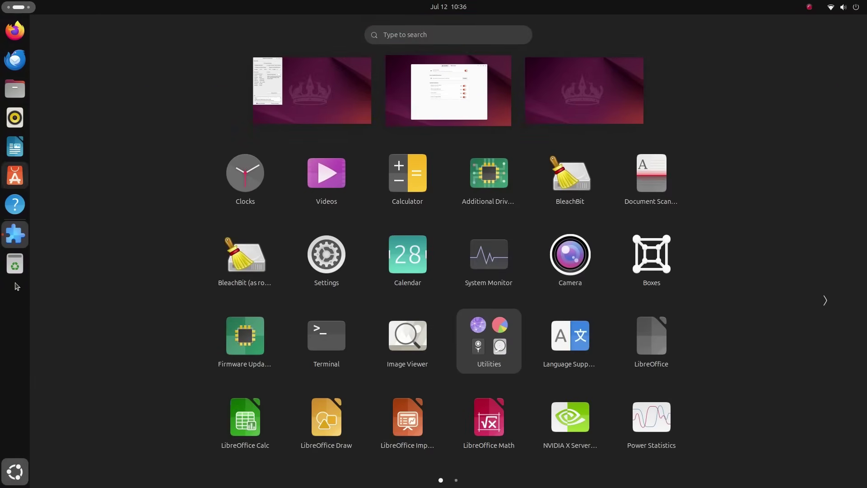
key("super")
left_click(14, 98)
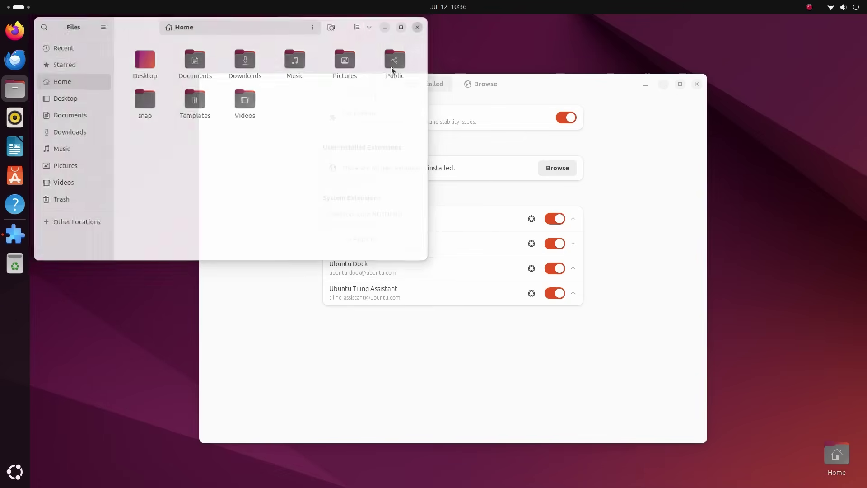
key("ctrl+w")
left_click(14, 90)
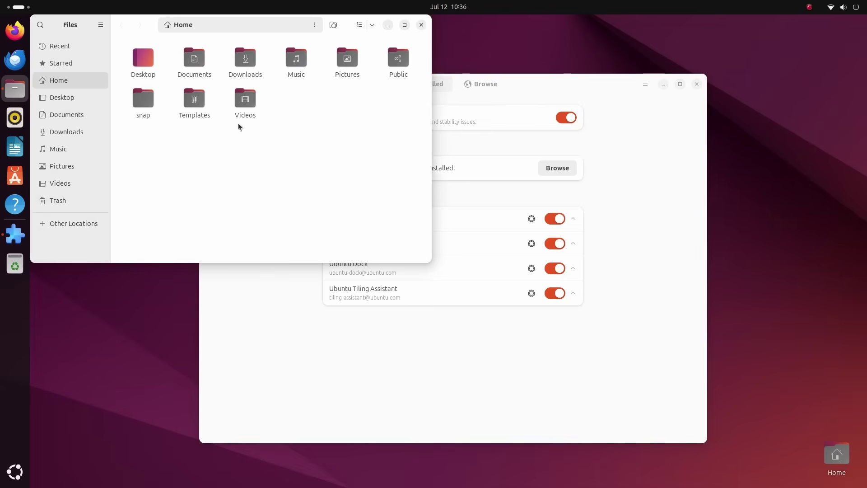
left_click(421, 25)
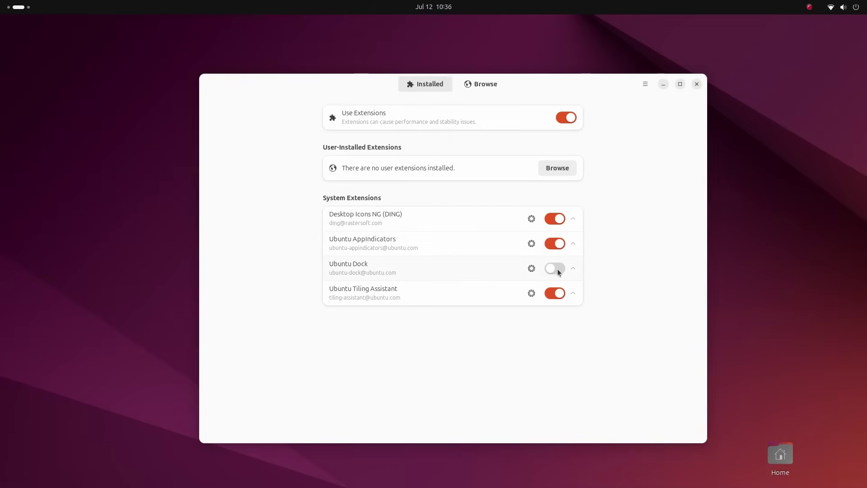
left_click(18, 7)
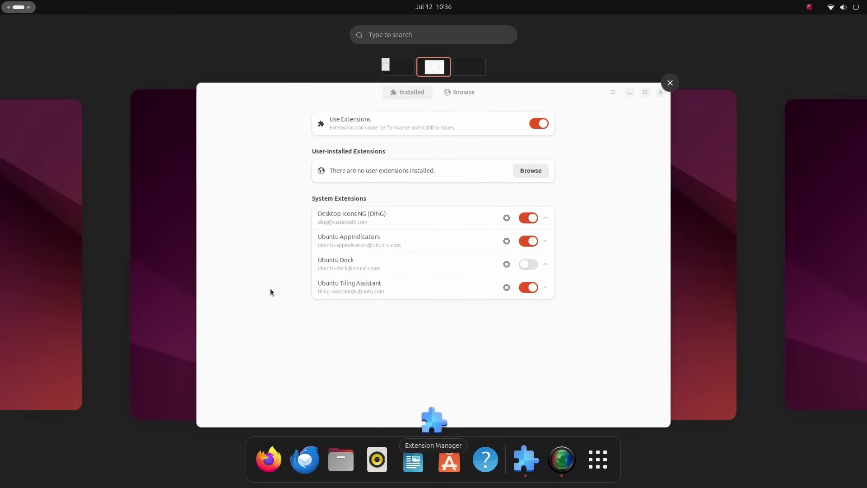
left_click(270, 288)
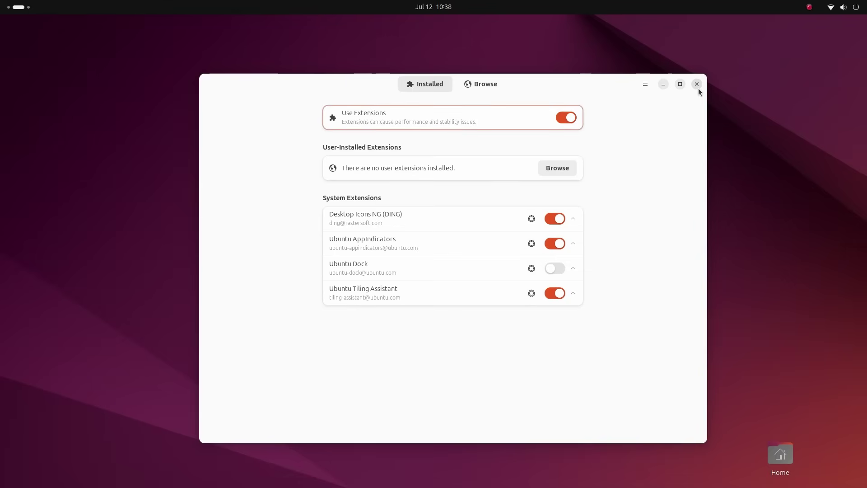
- Search the online extensions for 'as' and install Dash to Panel
left_click(556, 174)
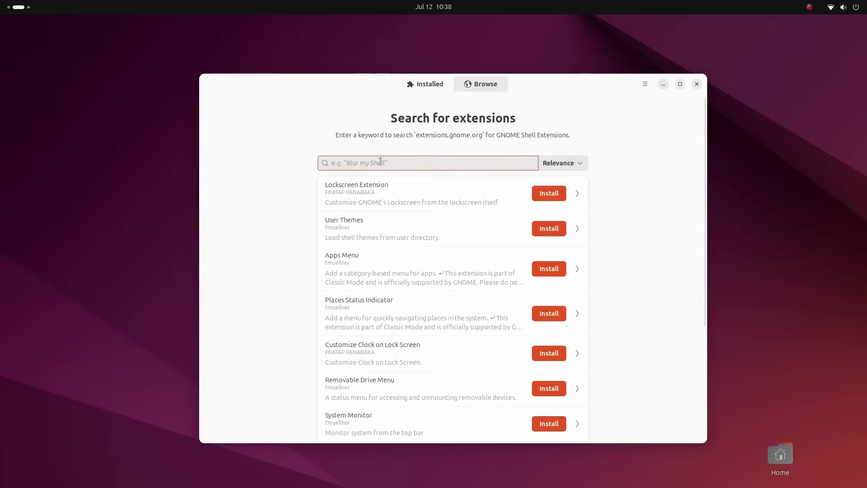
type("ash to panel")
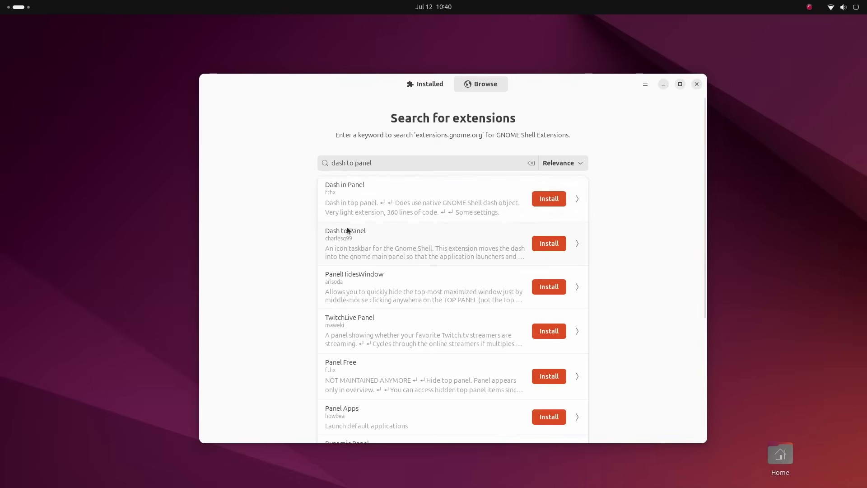
left_click(578, 242)
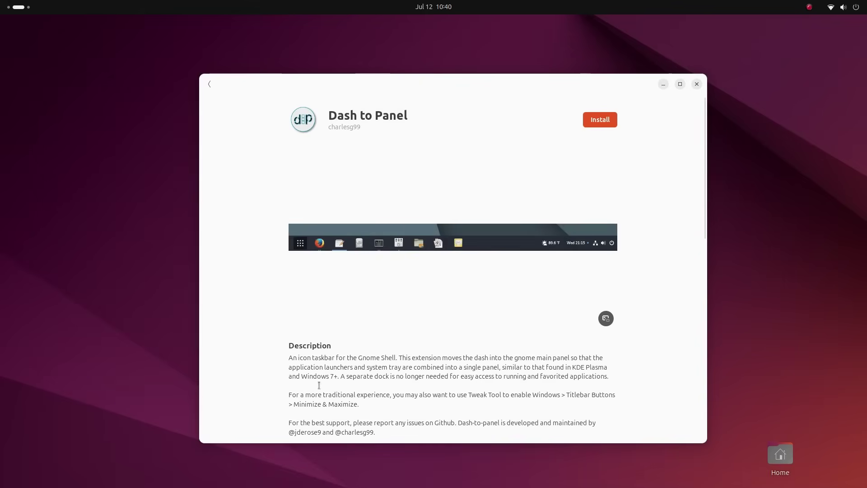
scroll(319, 384, "down", 2)
scroll(407, 386, "up", 2)
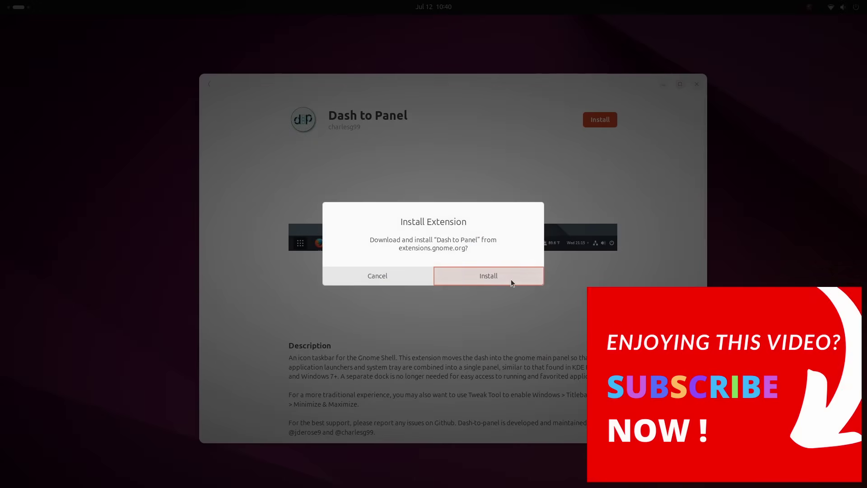
left_click(510, 278)
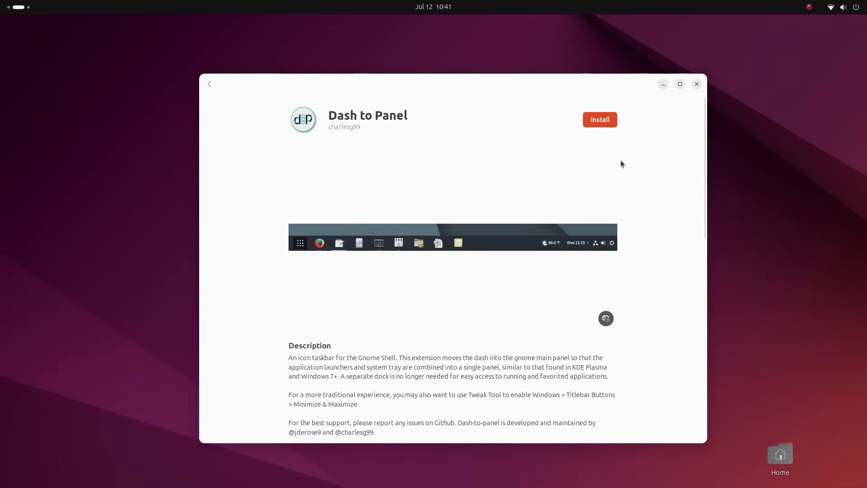
- Dismiss the update notification and test the new taskbar's app grid, calendar and quick settings
mouse_move(437, 44)
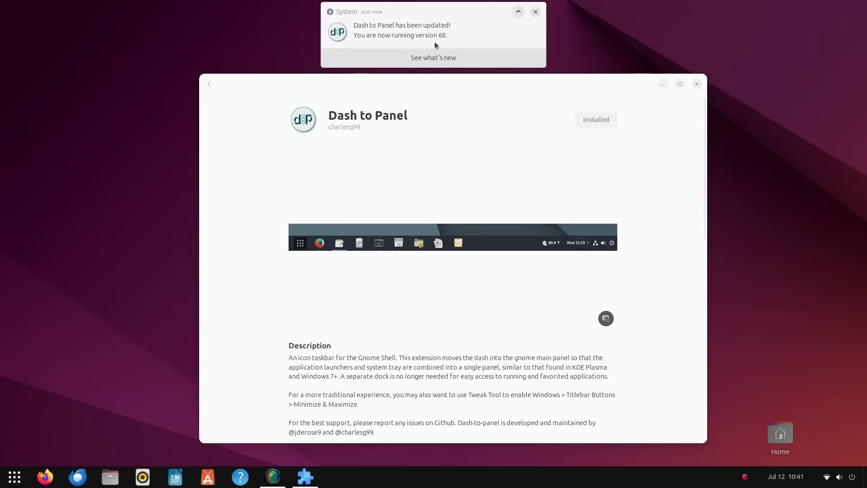
left_click(534, 12)
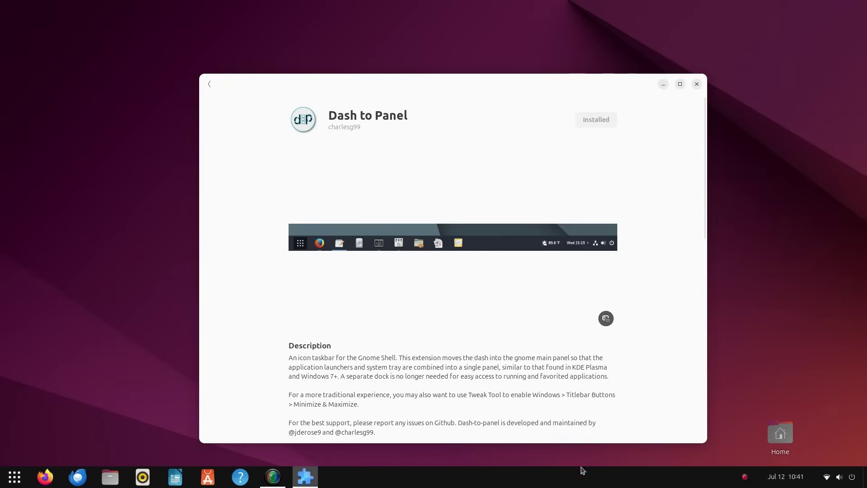
left_click(14, 478)
left_click(14, 477)
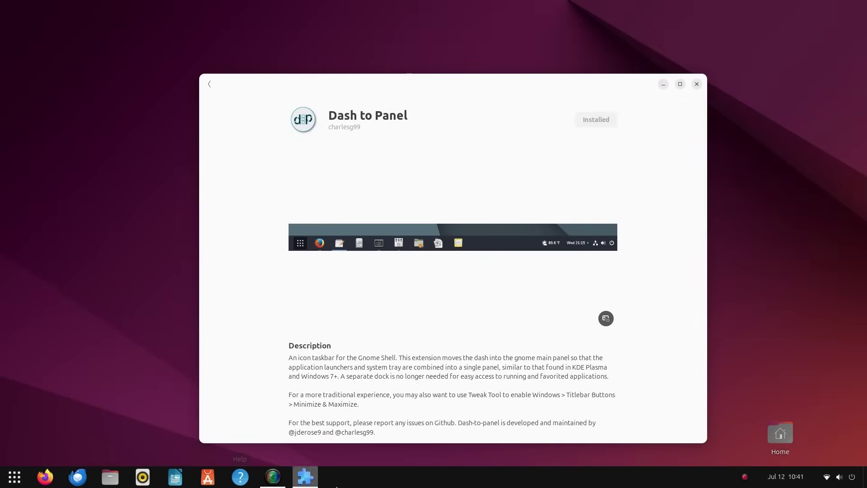
left_click(785, 476)
left_click(785, 476)
left_click(820, 484)
left_click(659, 202)
left_click_drag(506, 85, 490, 39)
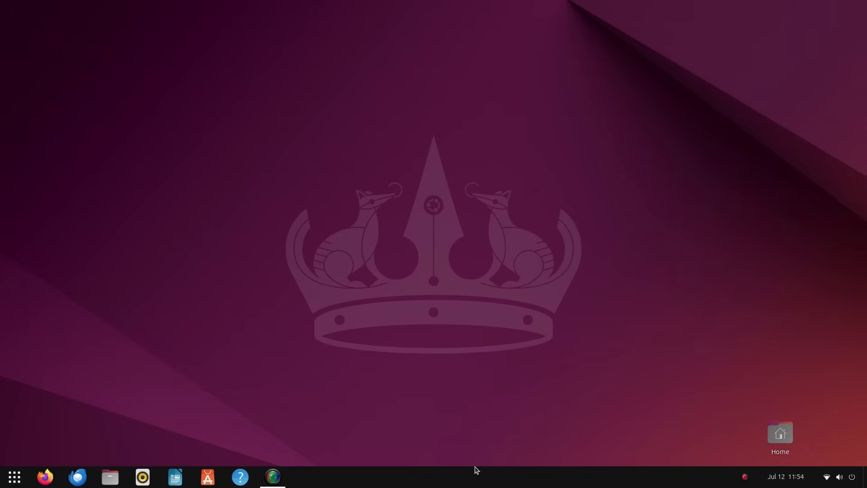
- Open Dash to Panel Settings from the taskbar's right-click menu and enlarge its window
right_click(475, 470)
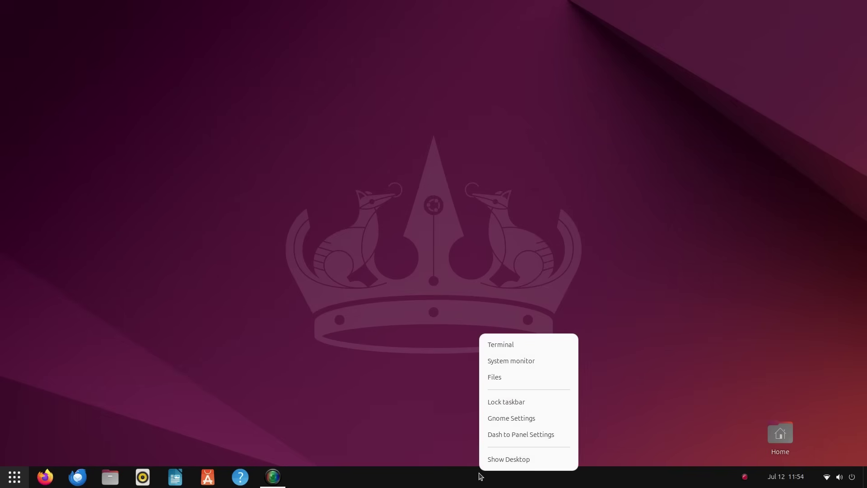
left_click(532, 435)
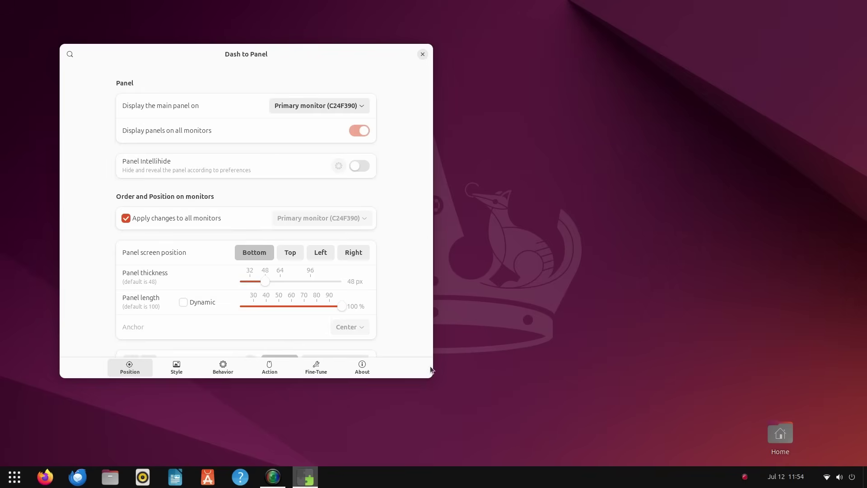
left_click_drag(431, 379, 542, 449)
left_click_drag(470, 60, 599, 43)
scroll(618, 340, "down", 3)
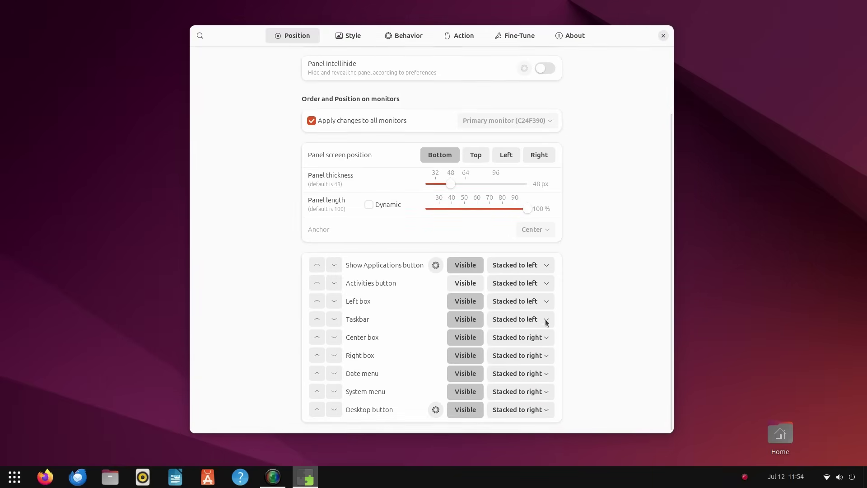
scroll(613, 330, "up", 3)
scroll(224, 267, "down", 3)
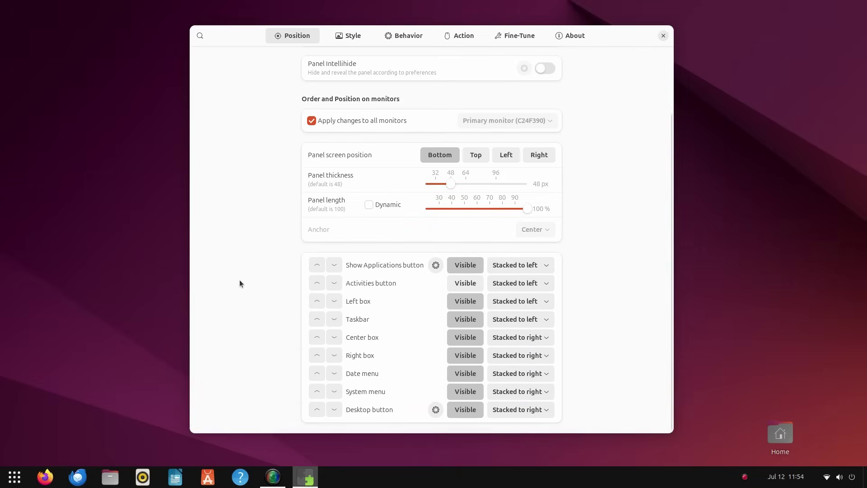
- Set the Taskbar and Left box positions to Monitor Center
left_click(539, 319)
left_click(530, 381)
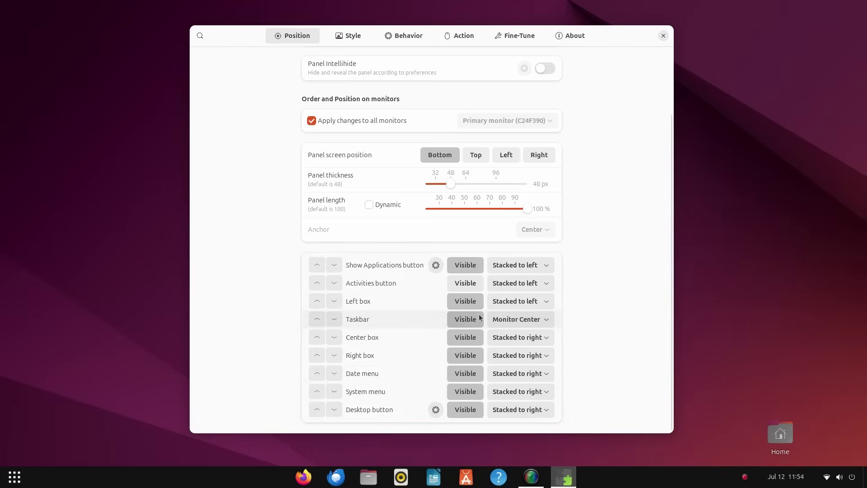
left_click(500, 304)
left_click(526, 362)
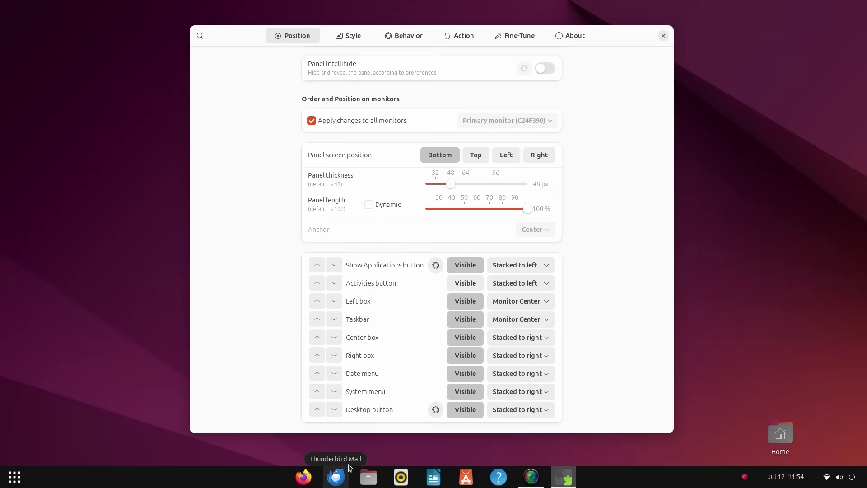
- Set the Show Applications button position to Monitor Center
left_click(25, 474)
left_click(26, 474)
left_click(461, 268)
left_click(462, 268)
left_click(530, 267)
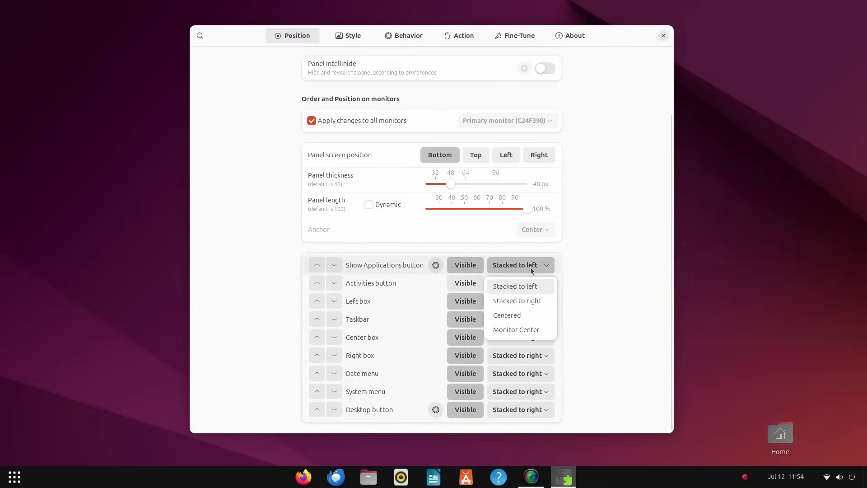
left_click(532, 330)
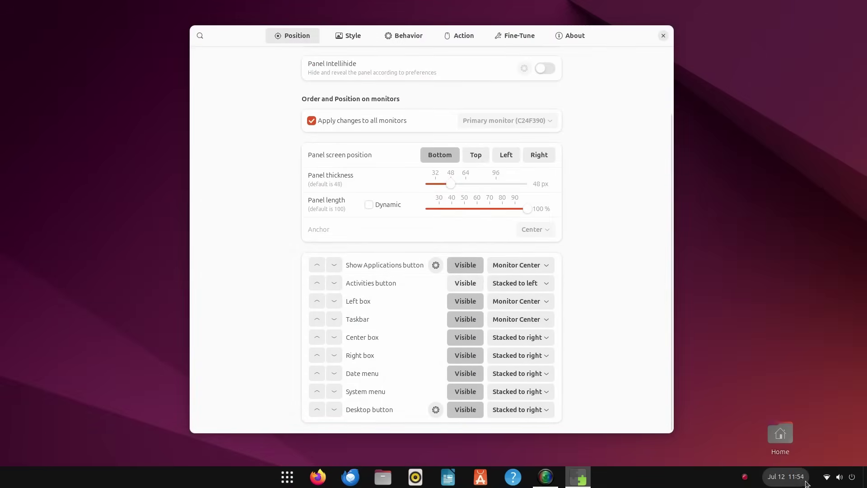
- Move Date menu after System menu and check the resulting calendar order
left_click(835, 477)
left_click(835, 477)
left_click(785, 476)
left_click(785, 476)
left_click_drag(603, 40, 449, 33)
left_click(837, 477)
left_click(834, 485)
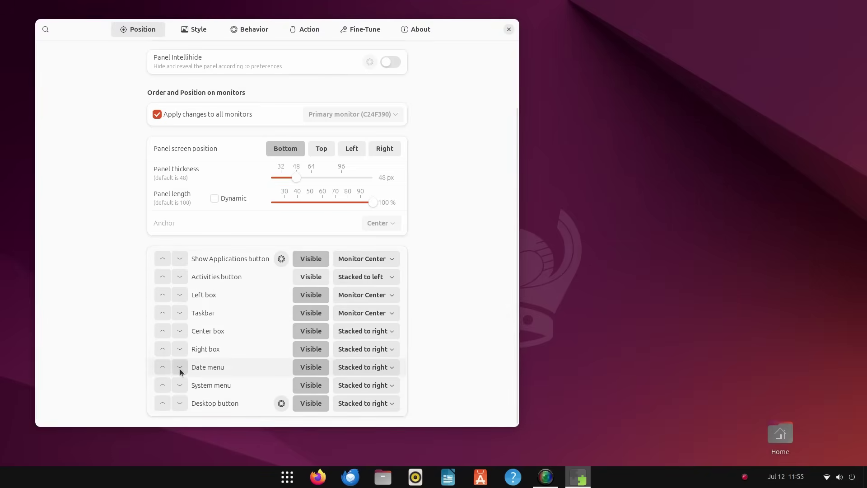
left_click(180, 371)
left_click(847, 484)
left_click(848, 484)
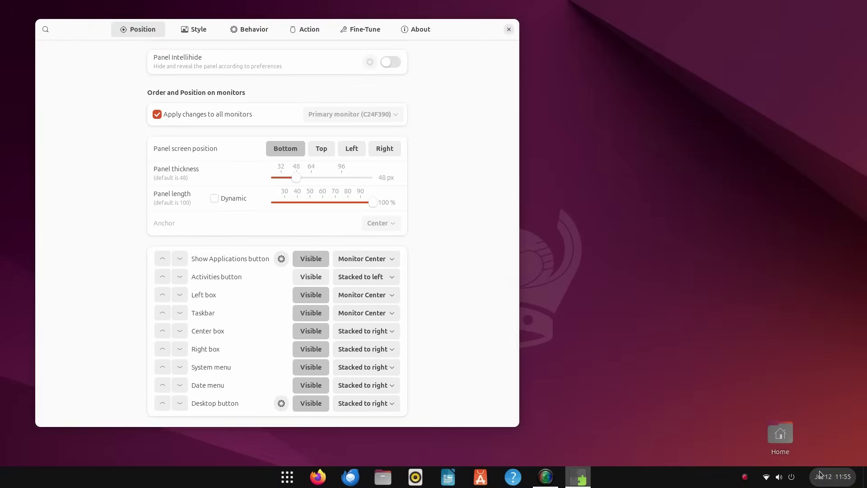
- In the Style tab, set App Icon Margin to 0 px and App Icon Padding to 8 px
left_click(188, 35)
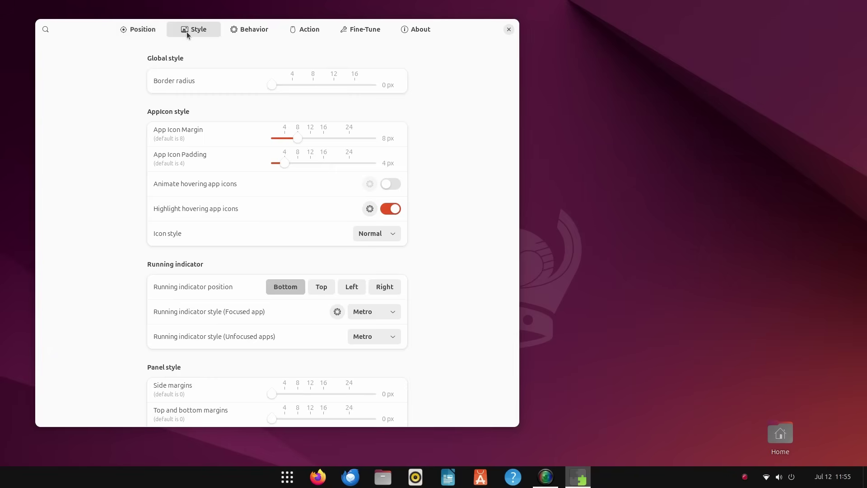
left_click_drag(297, 138, 245, 142)
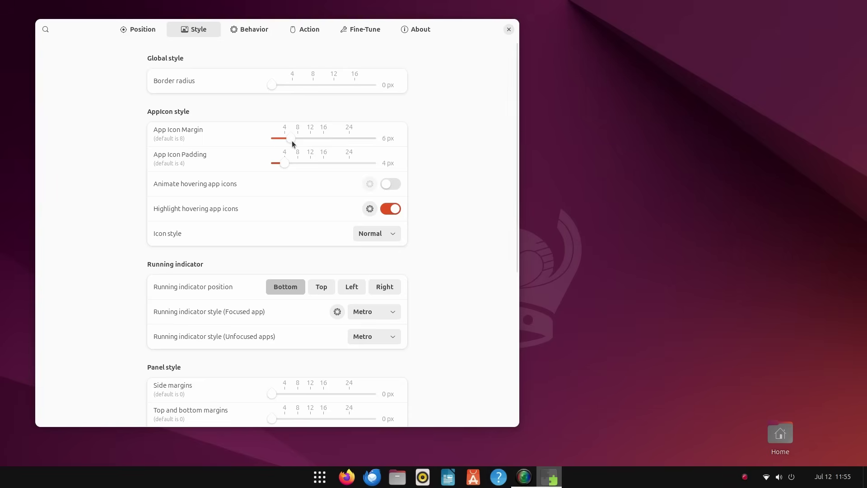
mouse_move(293, 138)
left_mouse_down()
mouse_move(397, 145)
mouse_move(297, 138)
left_mouse_up()
left_click_drag(290, 164, 297, 164)
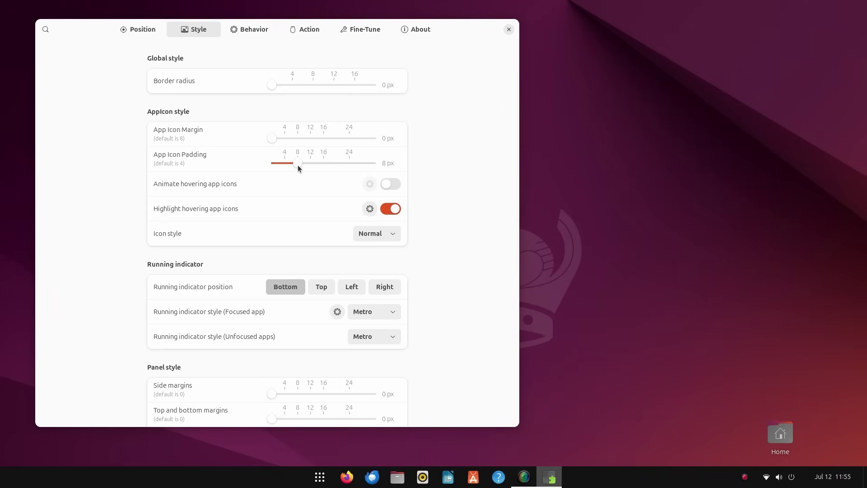
- Set both focused and unfocused running indicator styles to Dashes
scroll(394, 262, "down", 2)
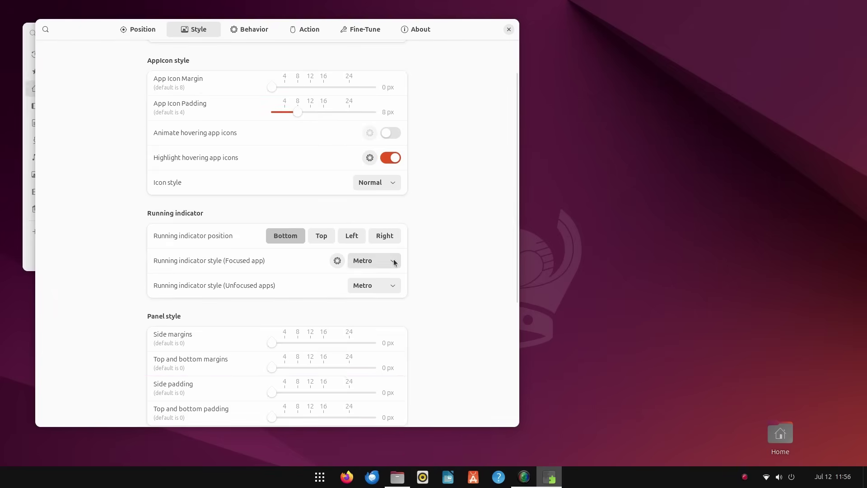
left_click(394, 260)
left_click(387, 304)
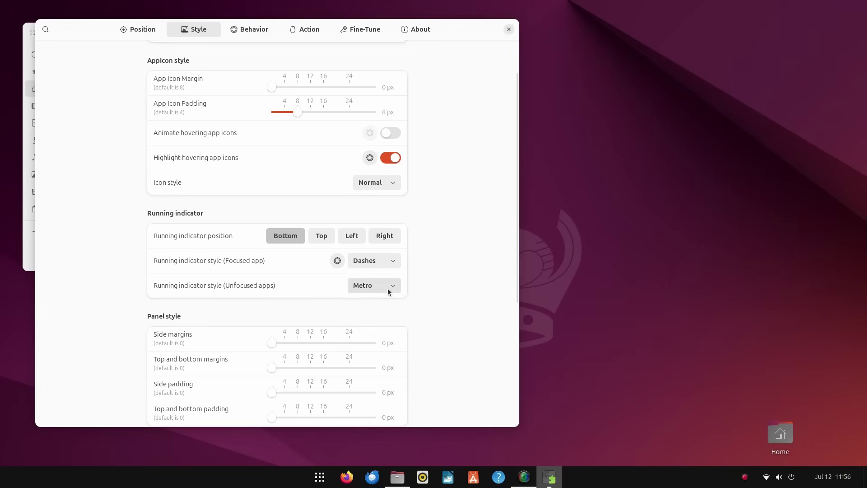
left_click(387, 289)
left_click(382, 333)
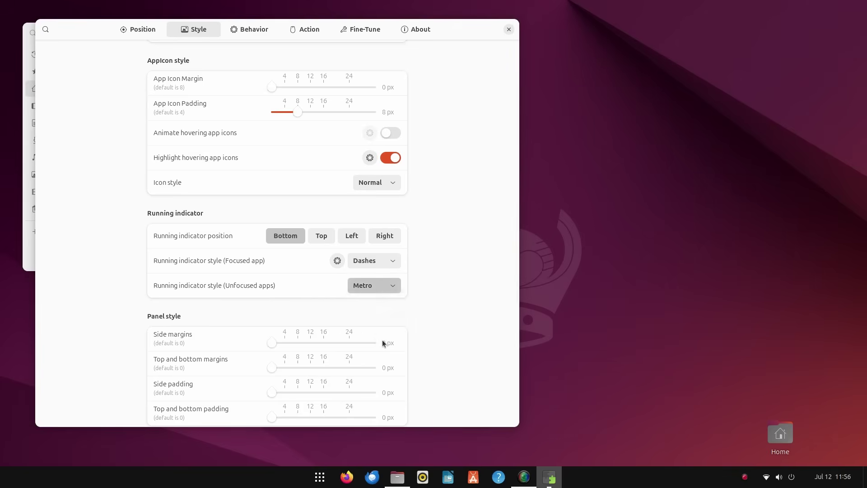
left_click(388, 480)
left_click(413, 33)
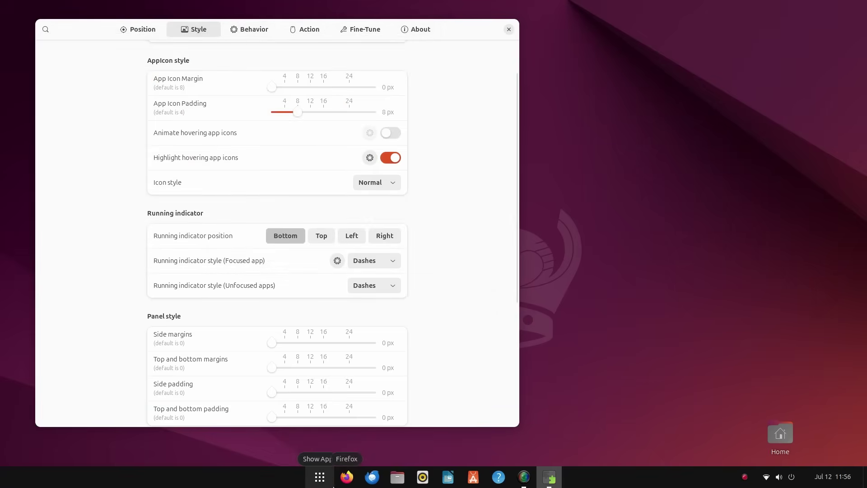
- Reposition the Dash to Panel settings window and switch to the Fine-Tune tab
left_click(328, 483)
left_click(321, 135)
left_click(249, 31)
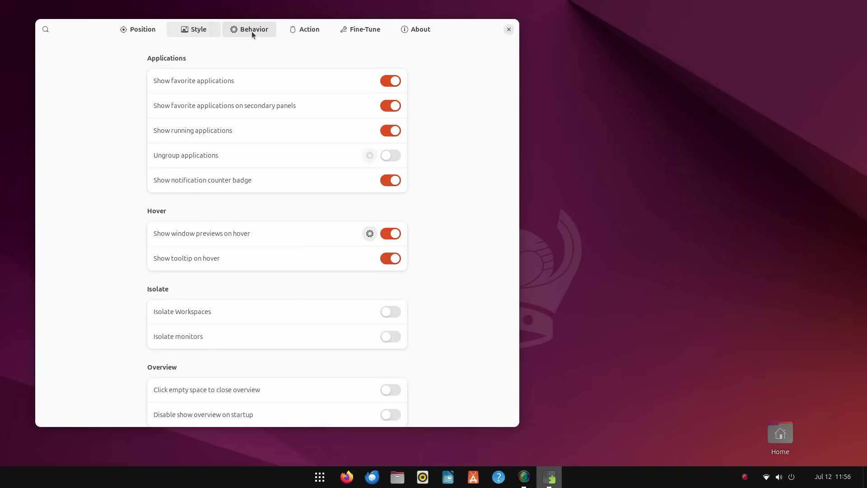
left_click_drag(83, 28, 174, 52)
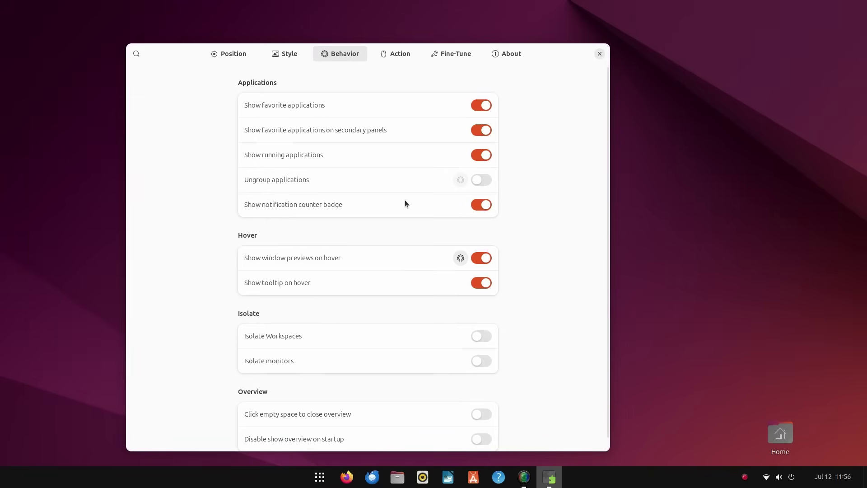
left_click(453, 56)
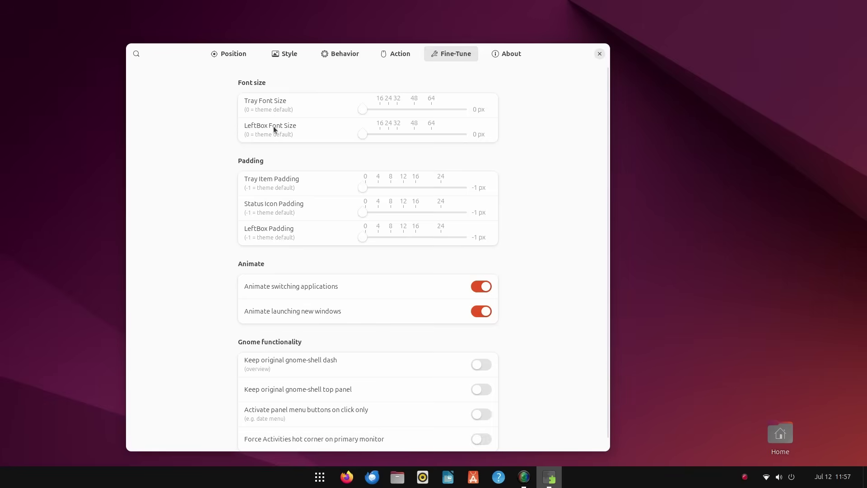
- Set Tray Font Size to 16 px, Tray Item Padding to 4 px and Status Icon Padding to 2 px
left_click_drag(368, 110, 383, 111)
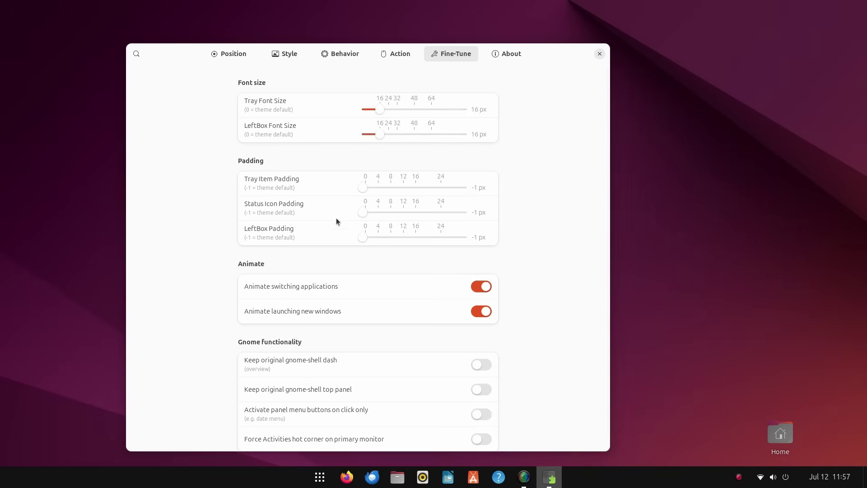
left_click(378, 193)
left_click_drag(376, 187, 365, 189)
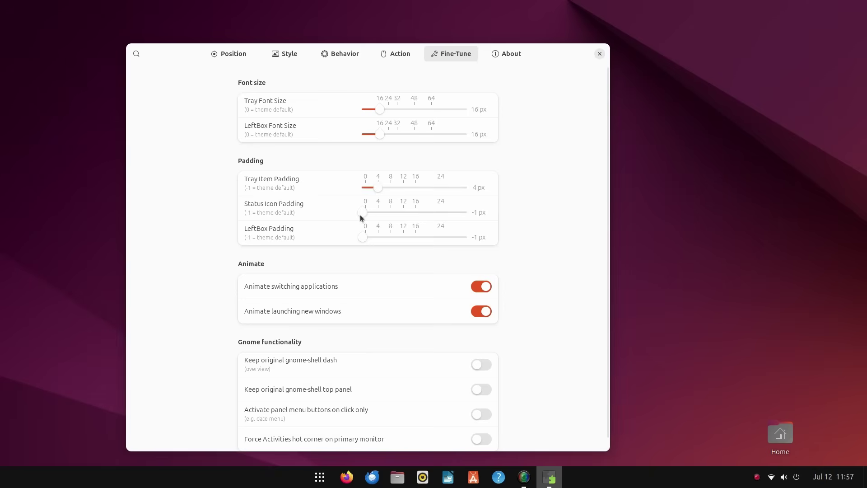
left_click_drag(358, 214, 380, 215)
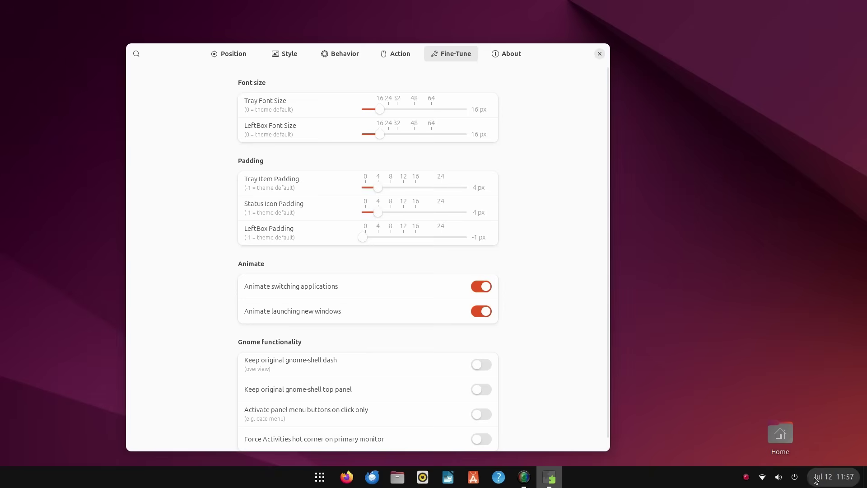
left_click(776, 476)
left_click(507, 273)
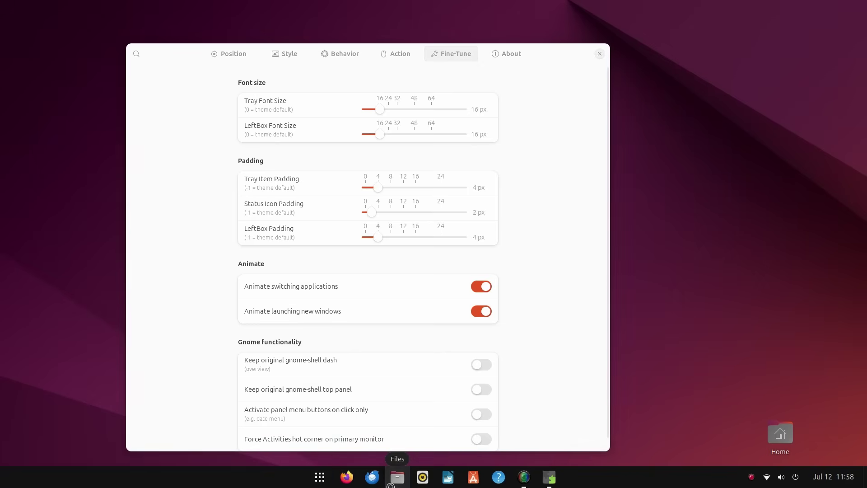
- Hide dotfiles in Files, minimize Firefox, and bring the Dash to Panel settings forward
left_click(397, 476)
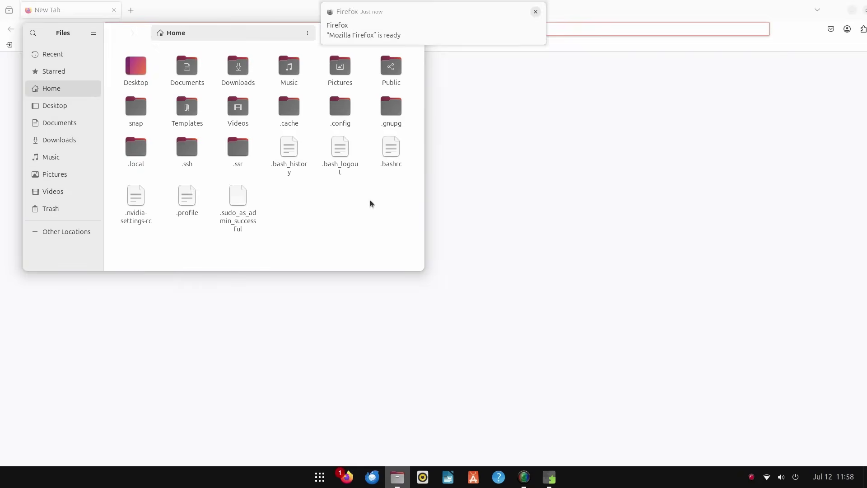
key("ctrl+h")
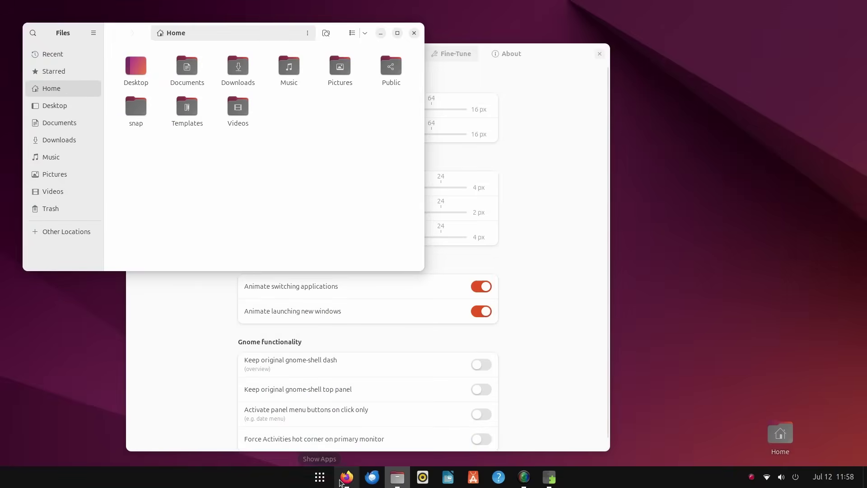
left_click(347, 476)
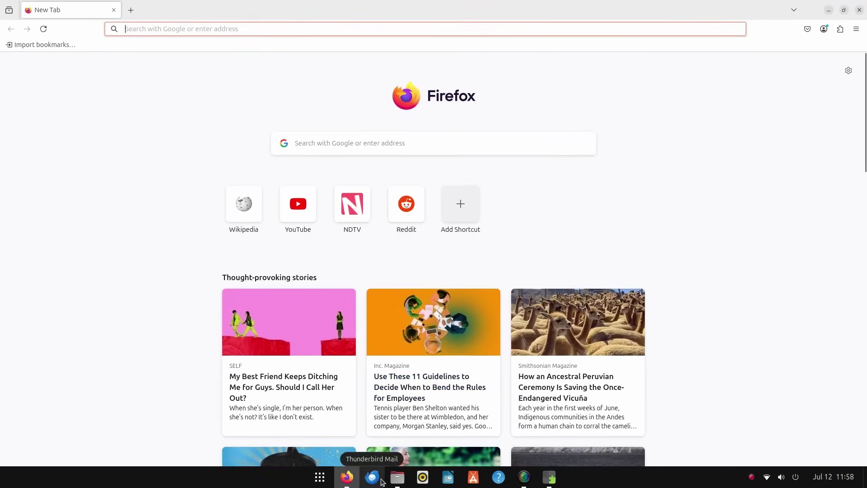
left_click(397, 476)
left_click(347, 476)
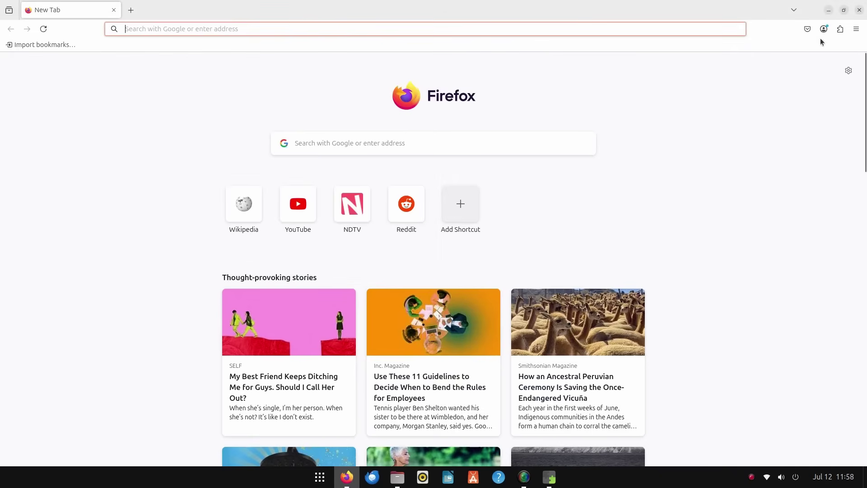
left_click(828, 10)
left_click(318, 134)
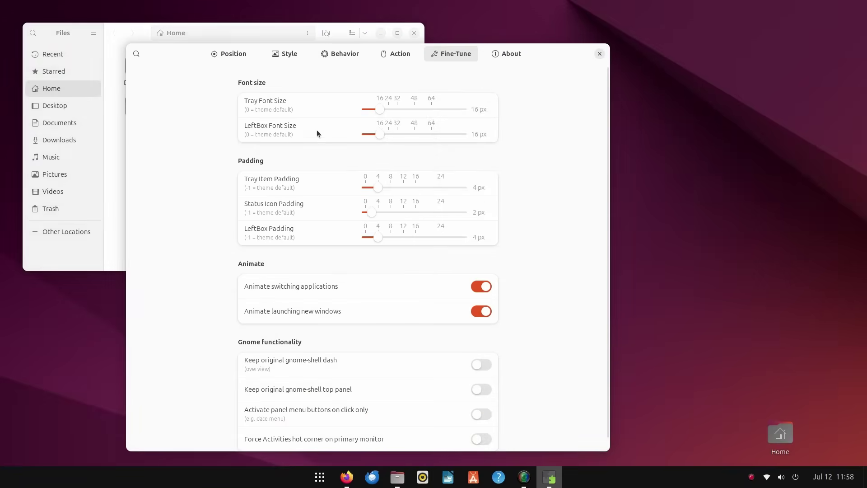
left_click(289, 54)
left_click(332, 55)
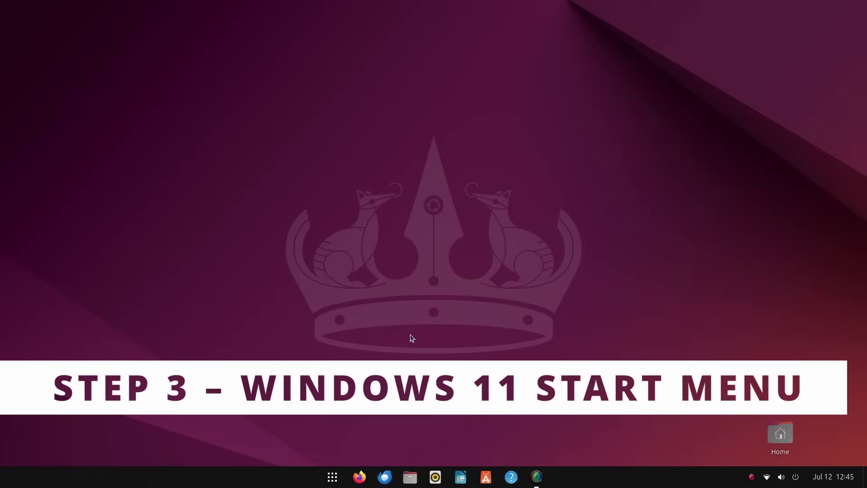
- Run 'sudo apt install gnome-menus -y' in a terminal; gnome-menus 3.36.0 is already newest
key("ctrl+alt+t")
key("ctrl+plus")
key("ctrl+plus")
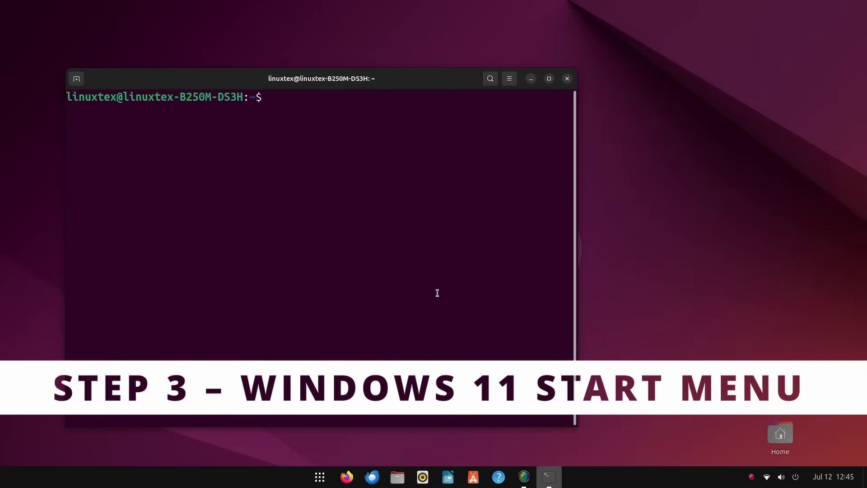
left_click_drag(389, 87, 502, 88)
type("sud")
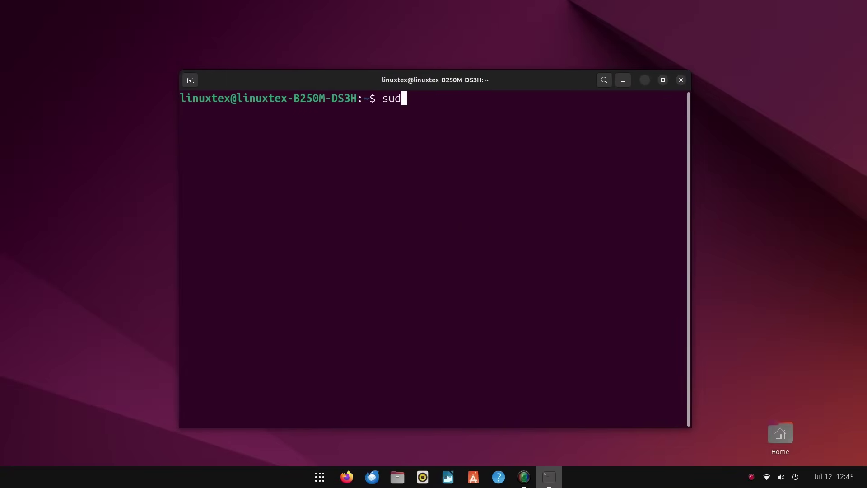
type("o apt install gnome-menus -y")
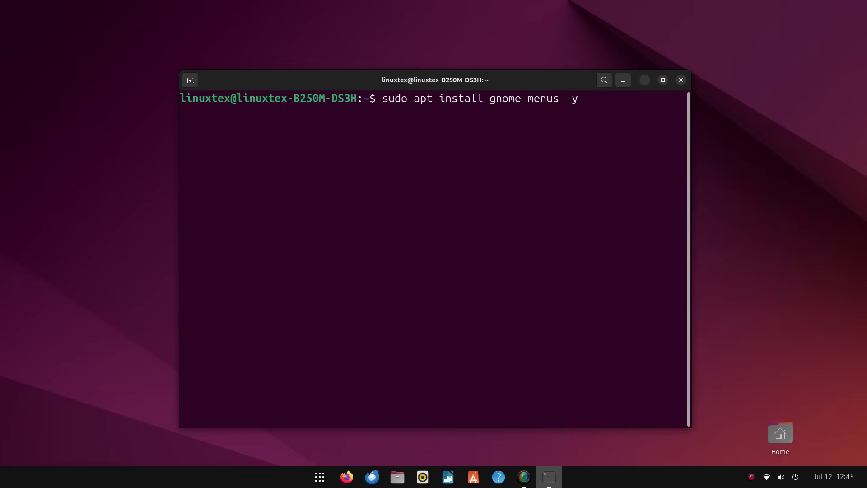
key("Return")
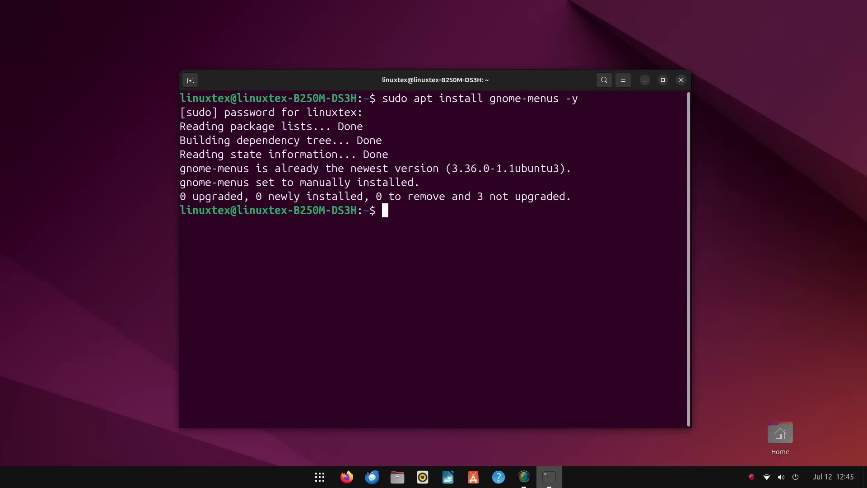
left_click(681, 80)
- Launch Extension Manager via an 'exte' search and search online extensions for 'arc menu'
key("super")
type("exte")
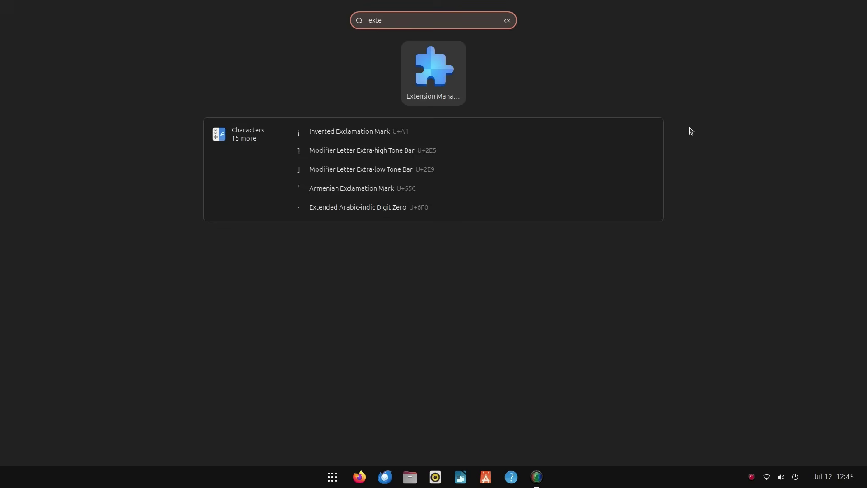
key("Return")
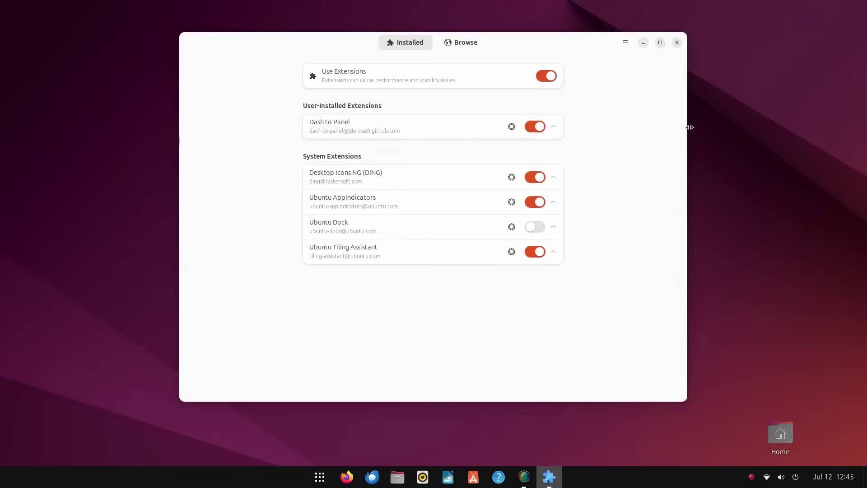
left_click(461, 45)
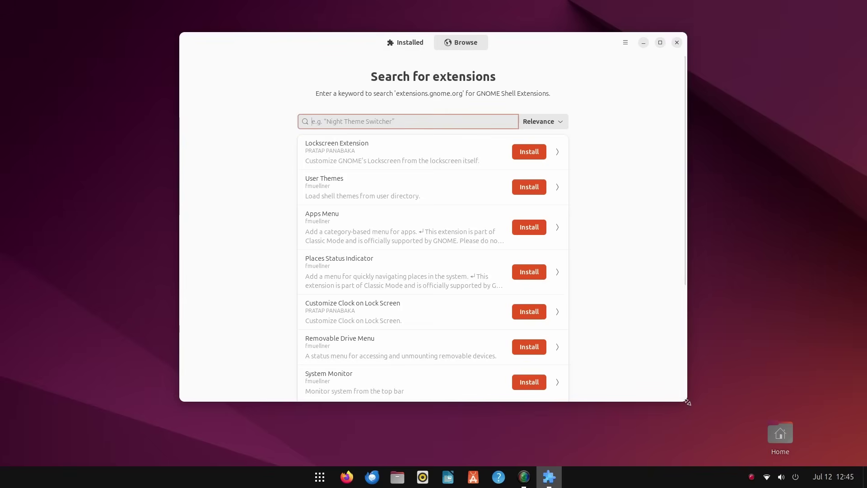
left_click_drag(686, 400, 711, 435)
type("arc menu")
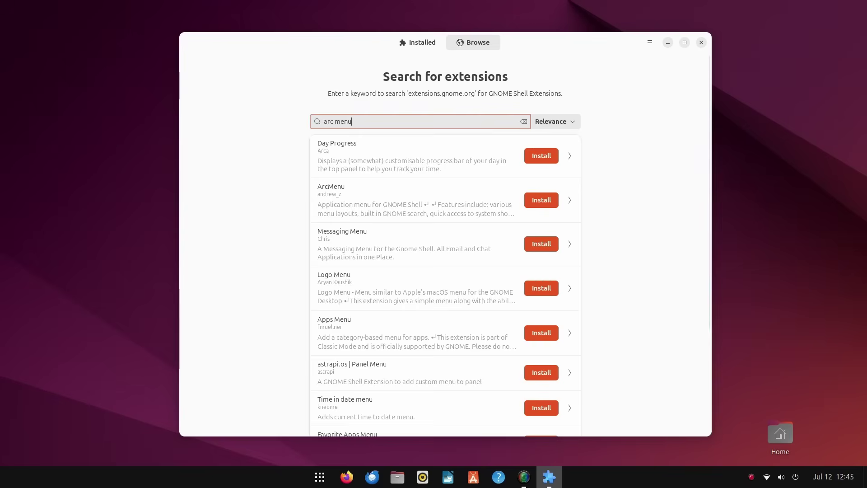
- Install ArcMenu from its details page, dismiss the release notification, and try its start menu
left_click(409, 203)
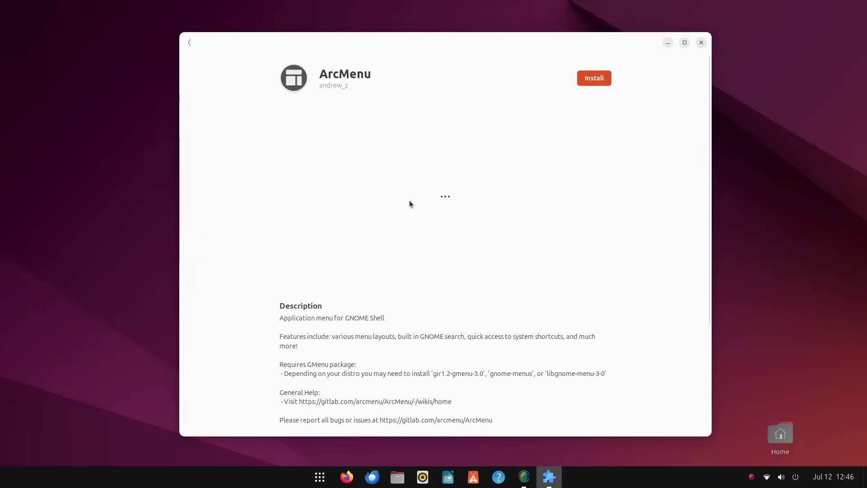
scroll(442, 246, "down", 3)
scroll(442, 247, "up", 3)
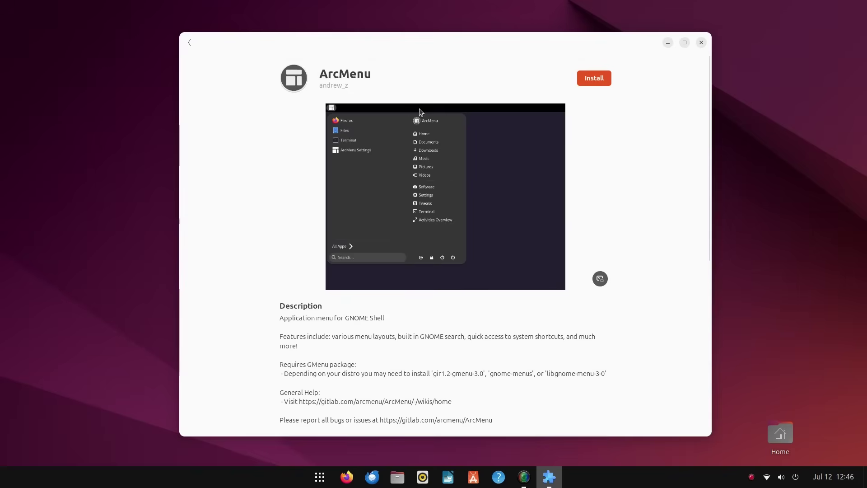
scroll(591, 207, "down", 7)
scroll(627, 284, "up", 7)
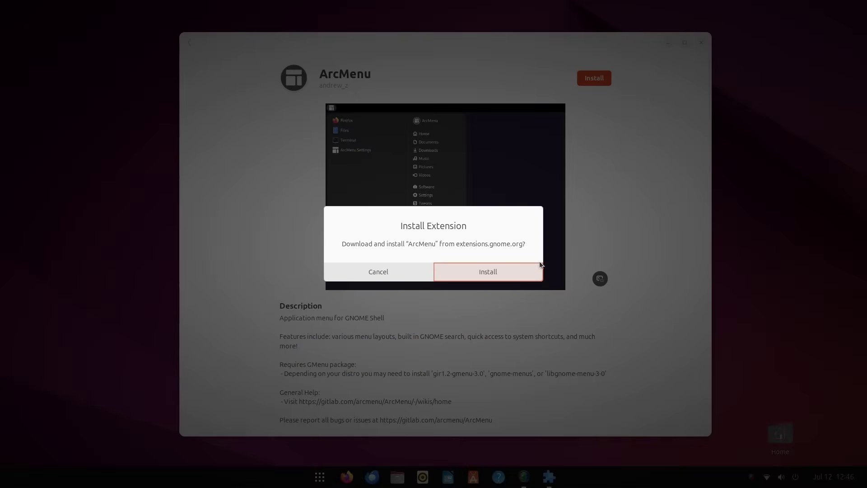
key("Return")
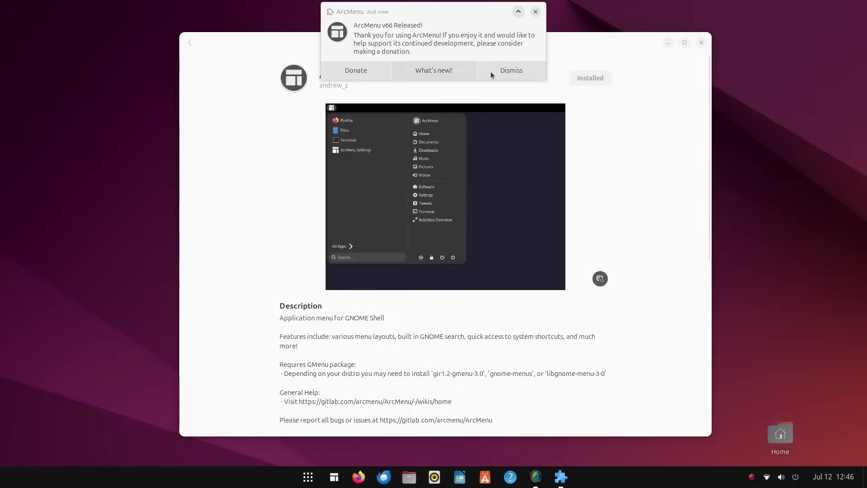
left_click(492, 71)
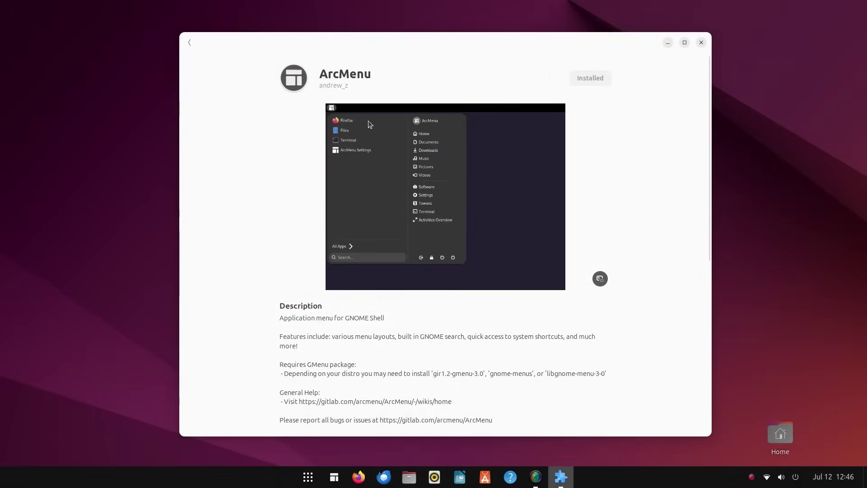
left_click(334, 478)
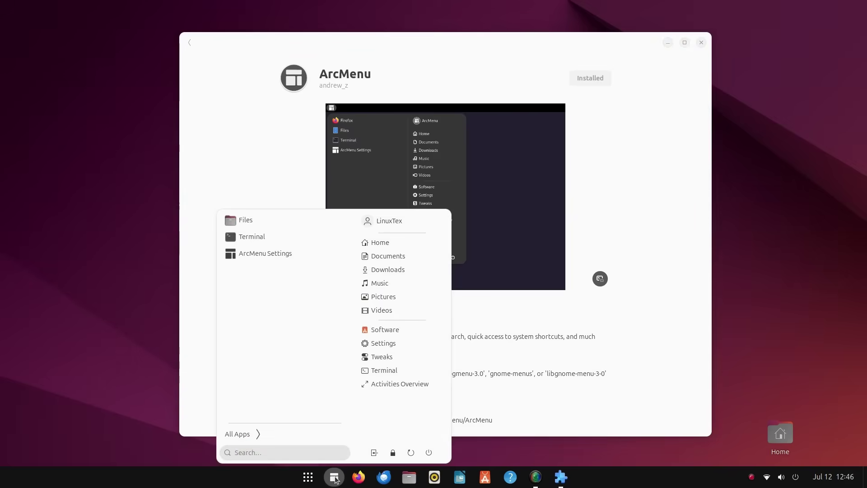
left_click(190, 43)
- Switch off Dash to Panel's Show Applications button, then view Extension Manager's Installed list
right_click(604, 486)
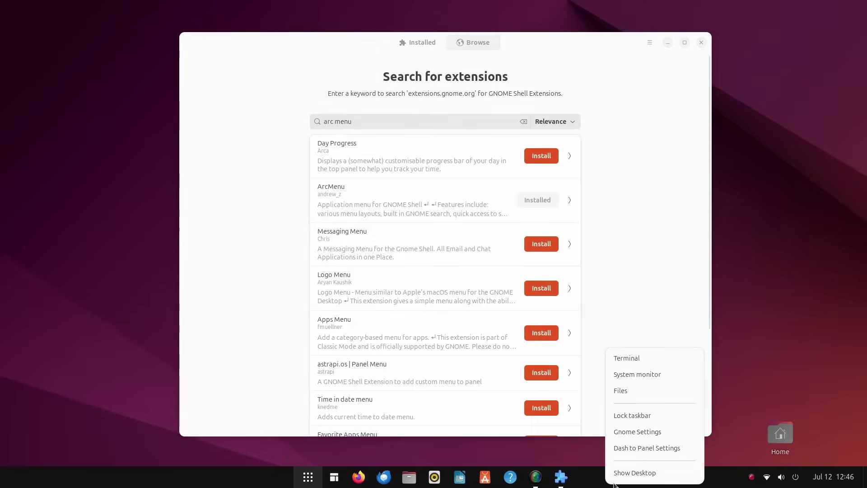
left_click(662, 450)
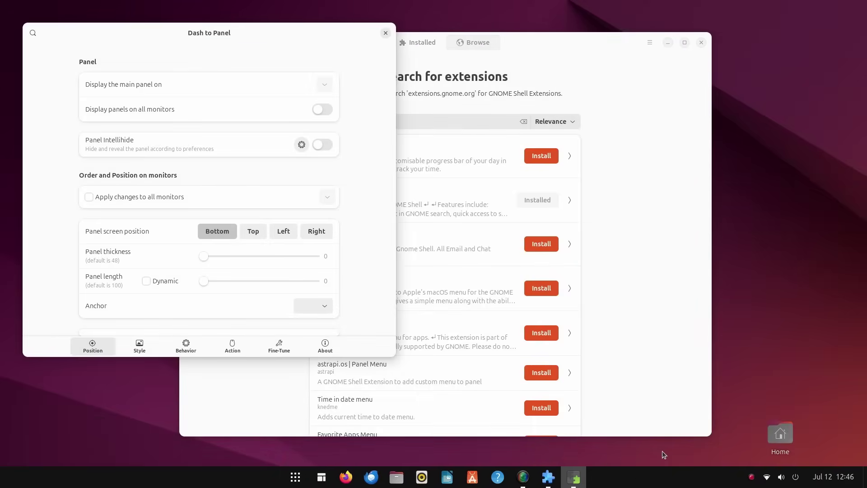
scroll(372, 221, "down", 3)
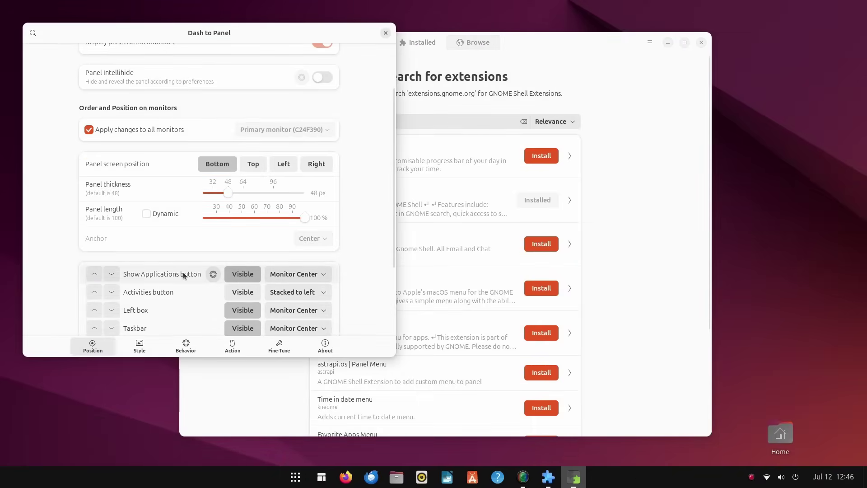
left_click(304, 476)
left_click(306, 477)
left_click(242, 274)
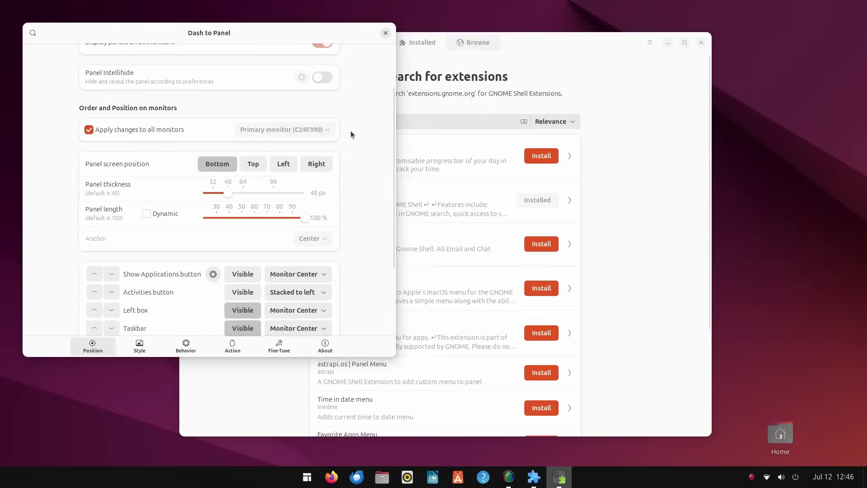
left_click(385, 35)
left_click(428, 48)
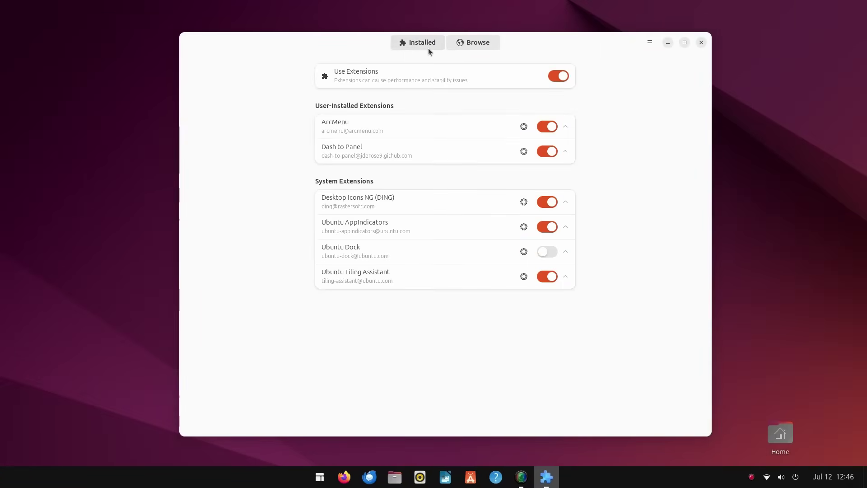
- Choose layout '11' under Modern Menu Layouts in ArcMenu's Menu Layout settings
left_click(524, 127)
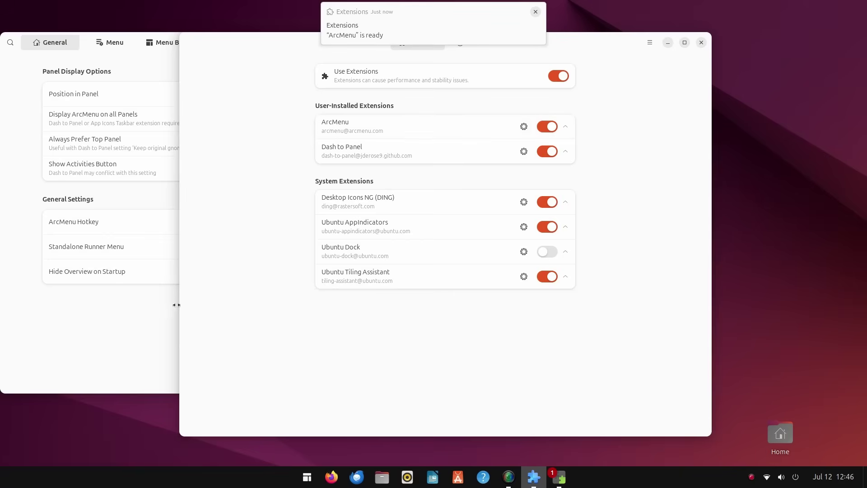
left_click(175, 305)
left_click(109, 42)
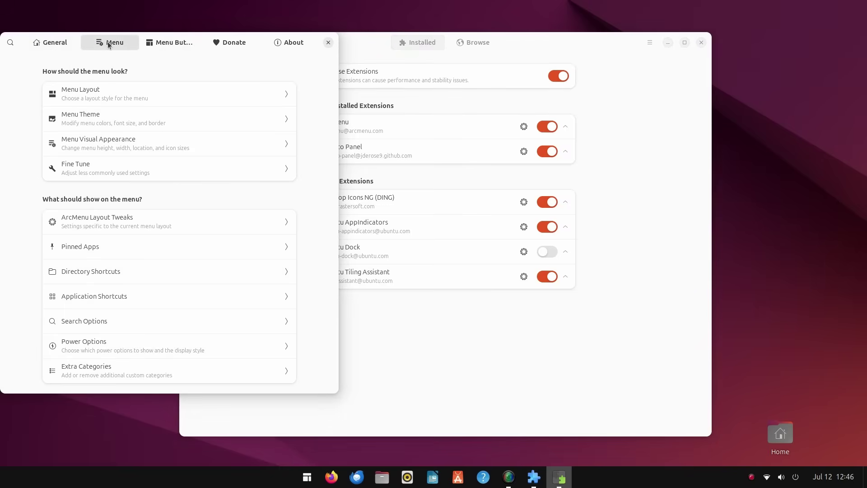
left_click(129, 93)
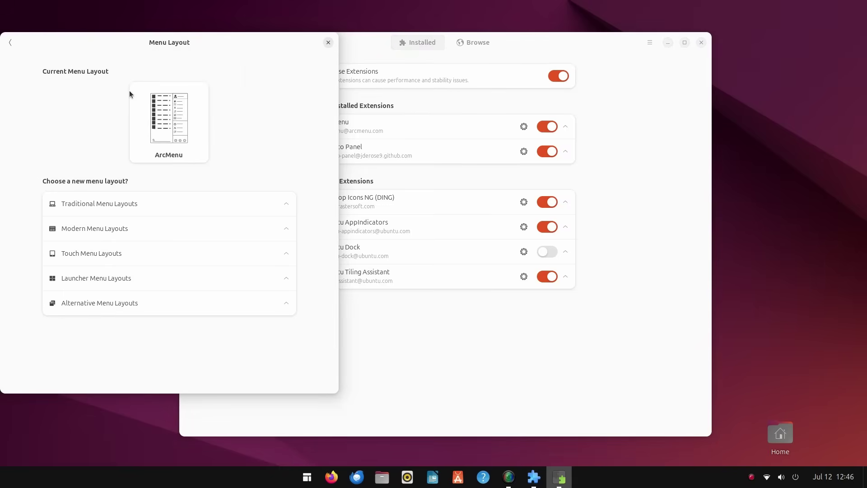
left_click(140, 233)
scroll(190, 293, "down", 3)
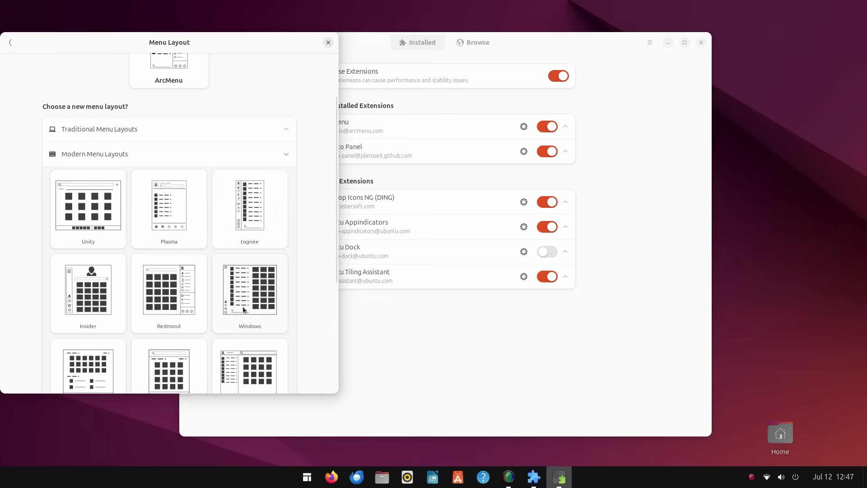
scroll(102, 294, "down", 3)
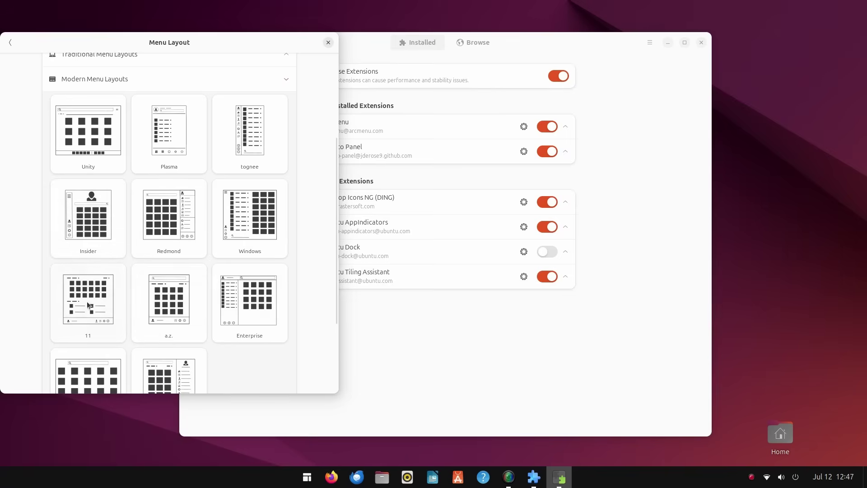
left_click(88, 299)
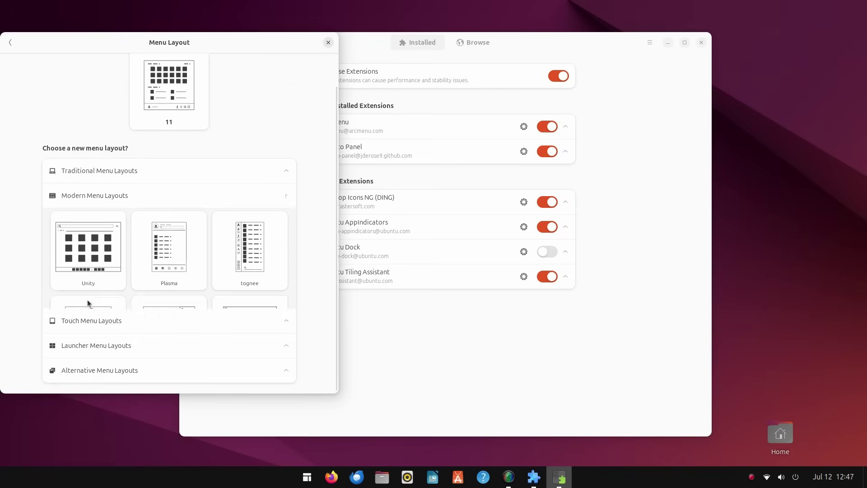
- Preview the Windows 11-style start menu with Pinned and Frequent apps on the desktop
left_click(299, 477)
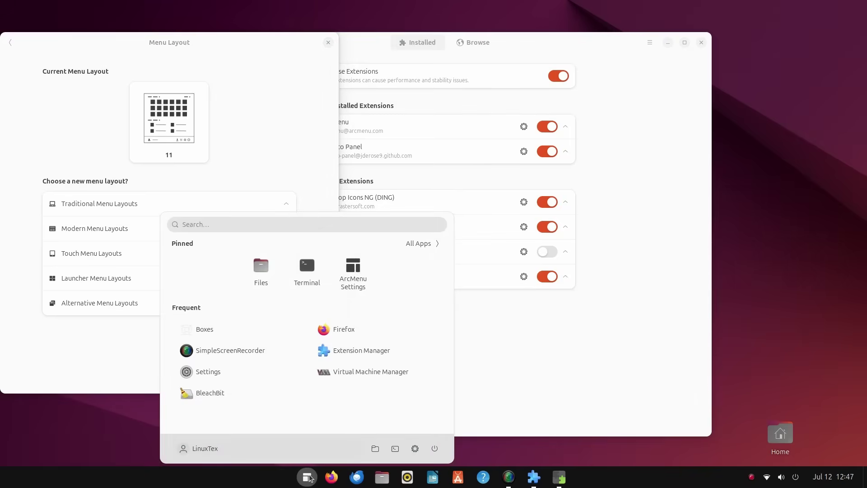
left_click(310, 477)
left_click(309, 478)
left_click(131, 267)
left_click(9, 42)
key("super")
left_click(604, 291)
left_click(668, 42)
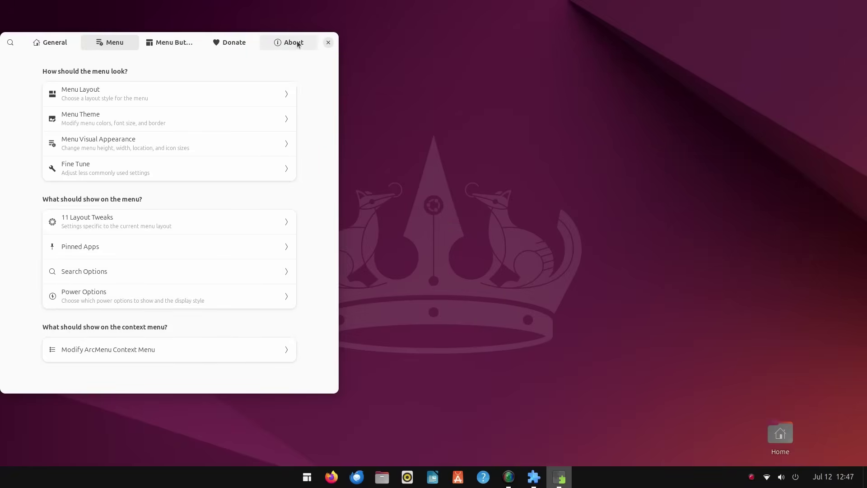
left_click(559, 477)
left_click(299, 476)
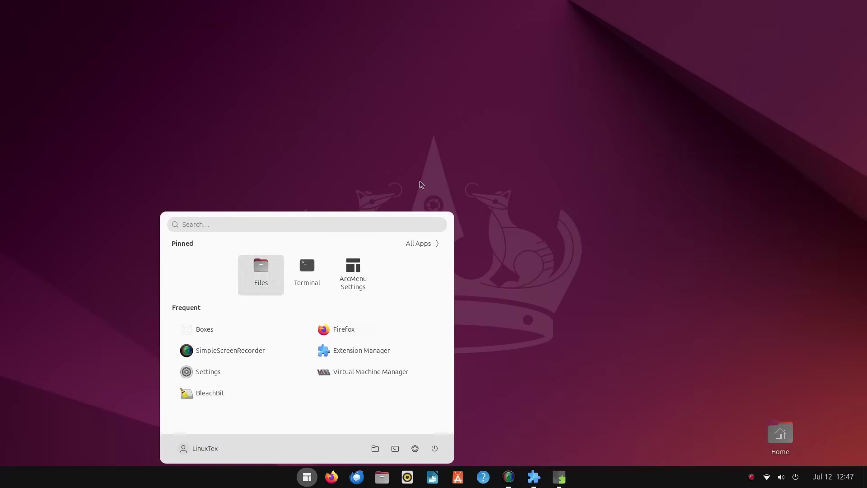
- Set ArcMenu's Override Menu Location to Bottom Centered under Menu Visual Appearance
left_click(553, 325)
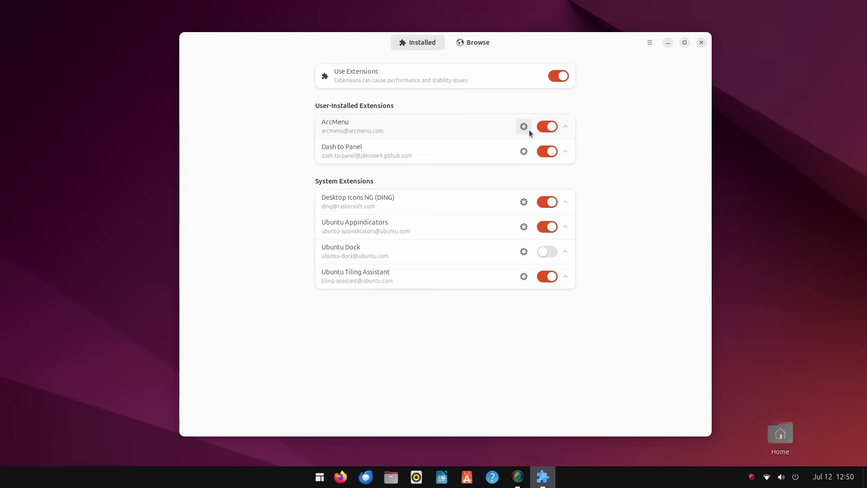
left_click(529, 130)
left_click(137, 326)
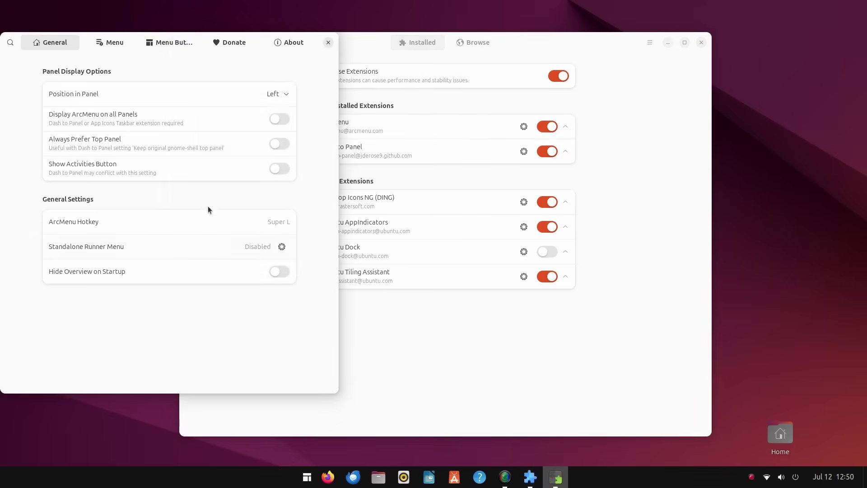
key("super")
key("super")
left_click(110, 44)
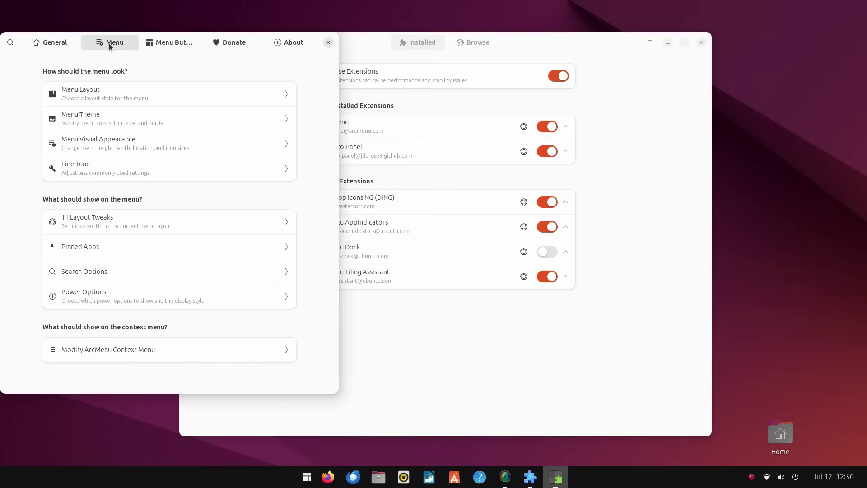
left_click(109, 144)
left_click(281, 220)
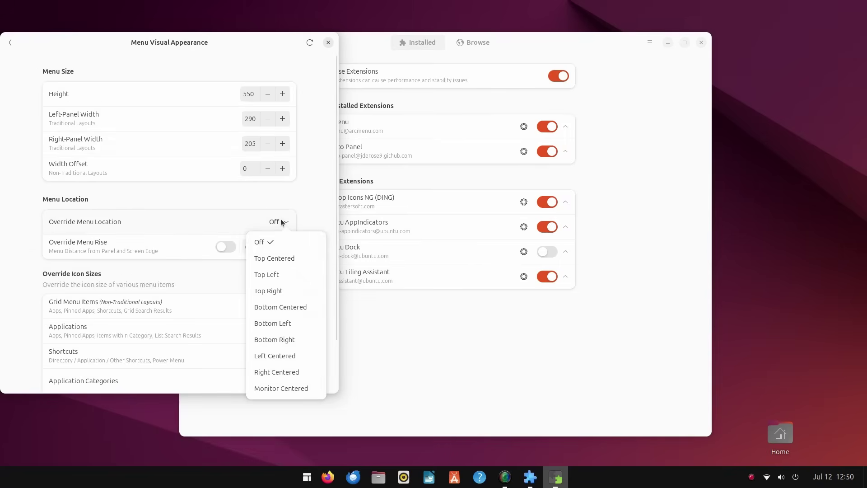
left_click(300, 308)
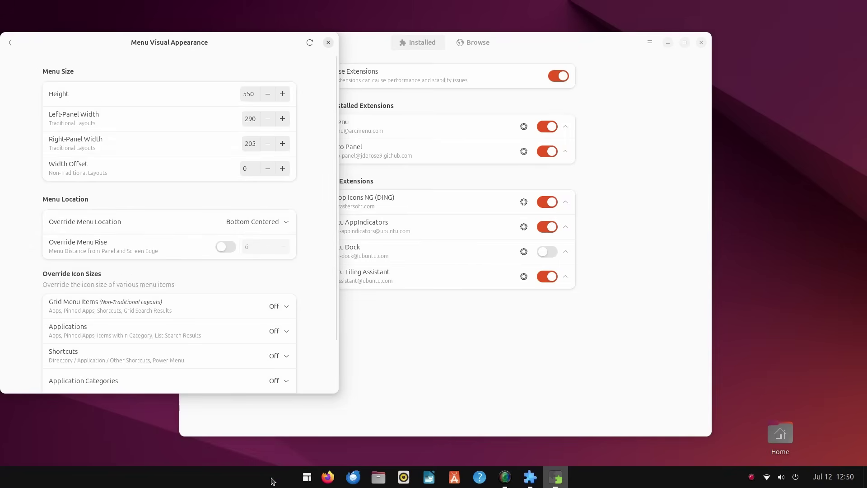
- Test the bottom-centered start menu after closing ArcMenu settings and minimizing Extension Manager
left_click(304, 478)
left_click(630, 336)
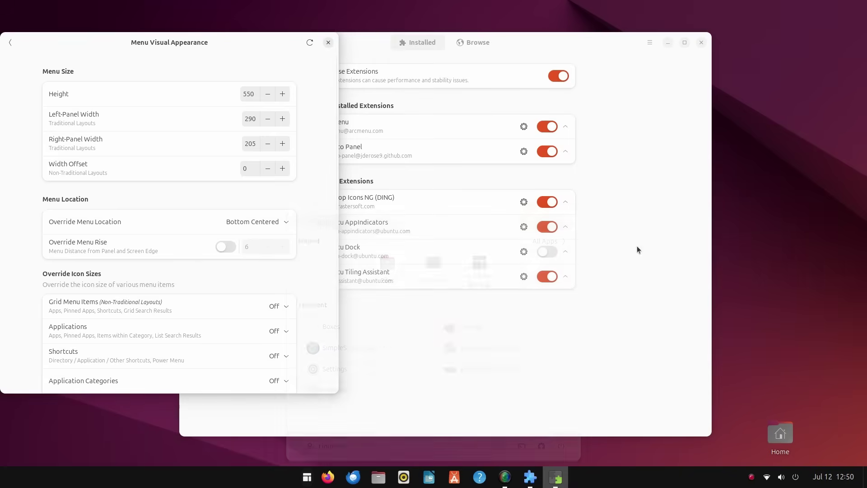
left_click(668, 42)
left_click(329, 43)
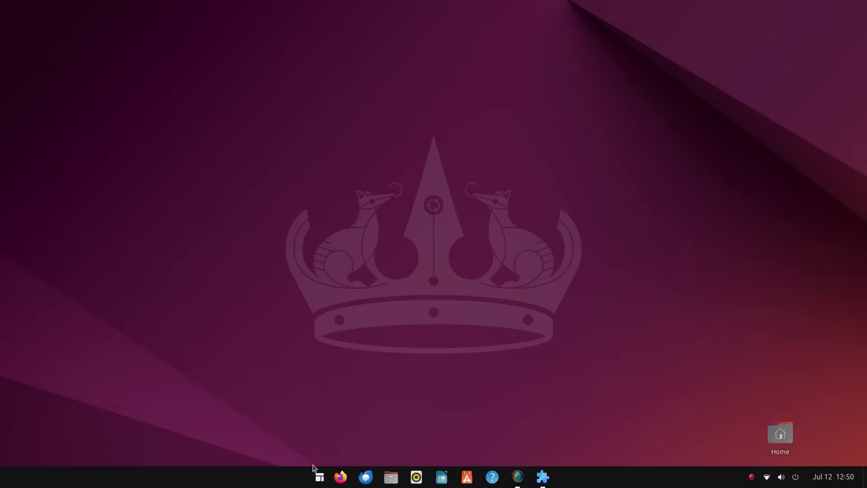
left_click(313, 479)
left_click(313, 479)
left_click(313, 480)
left_click(314, 482)
left_click(313, 481)
left_click(314, 482)
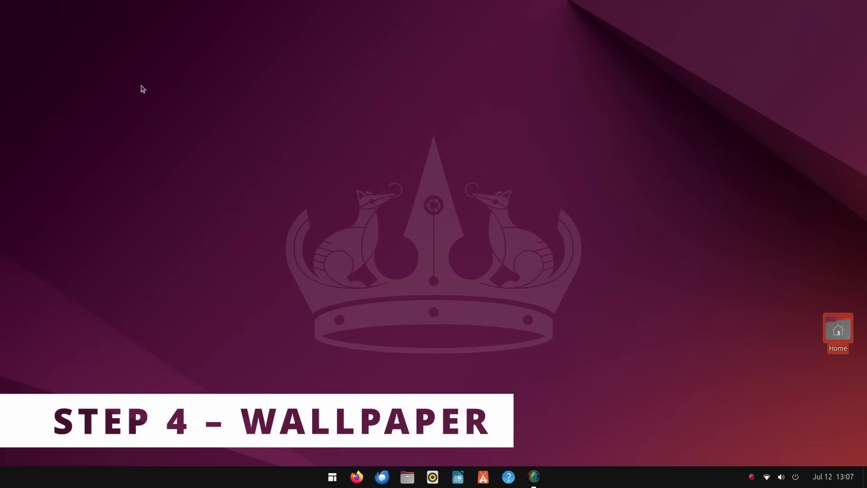
- Glance at the desktop menu, start menu and calendar panel, then launch Firefox
right_click(457, 214)
key("Escape")
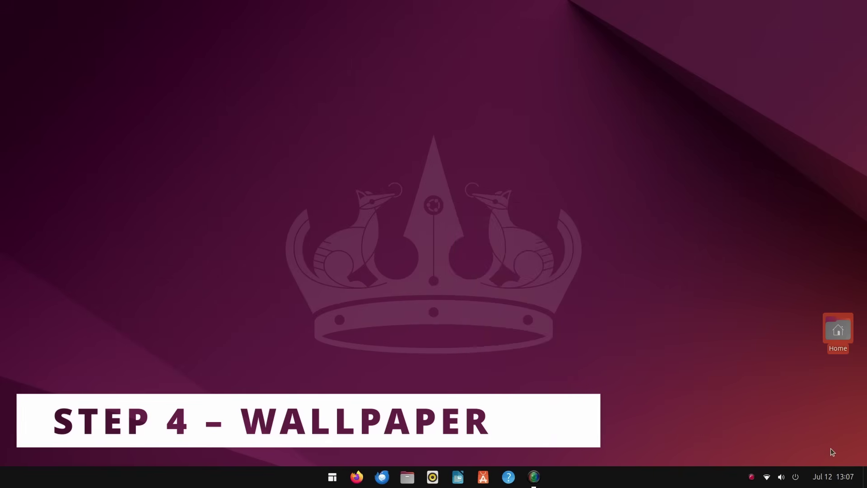
key("super")
left_click(803, 430)
left_click(833, 477)
left_click(372, 234)
left_click(361, 473)
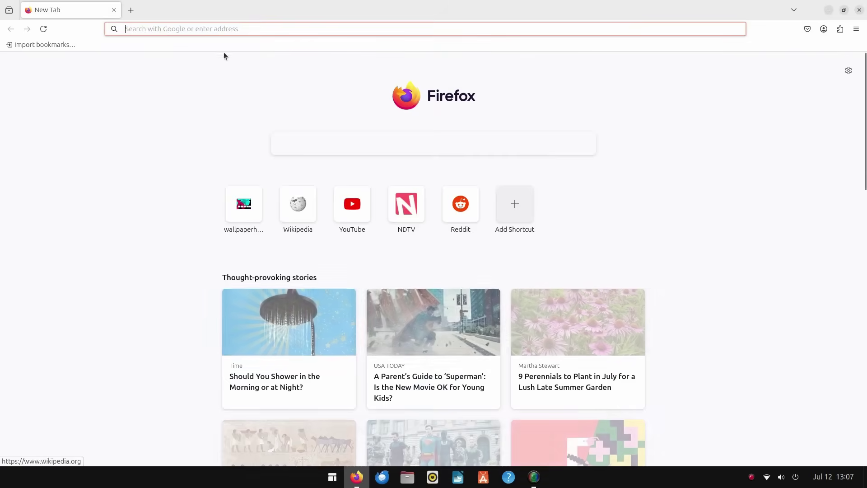
- Search for 'download windows 11 wallpaper' and open the WallpaperHub Windows 11 result
left_click(221, 30)
type("downlaod")
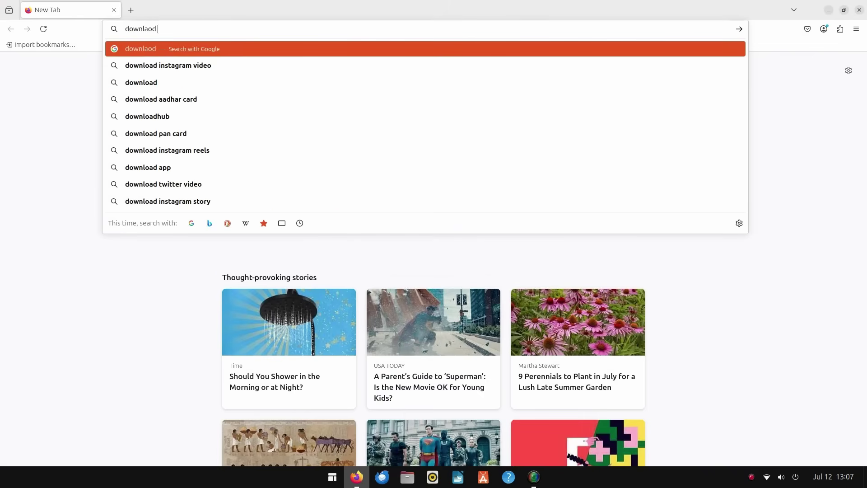
type(" windows 11 wal")
key("Down")
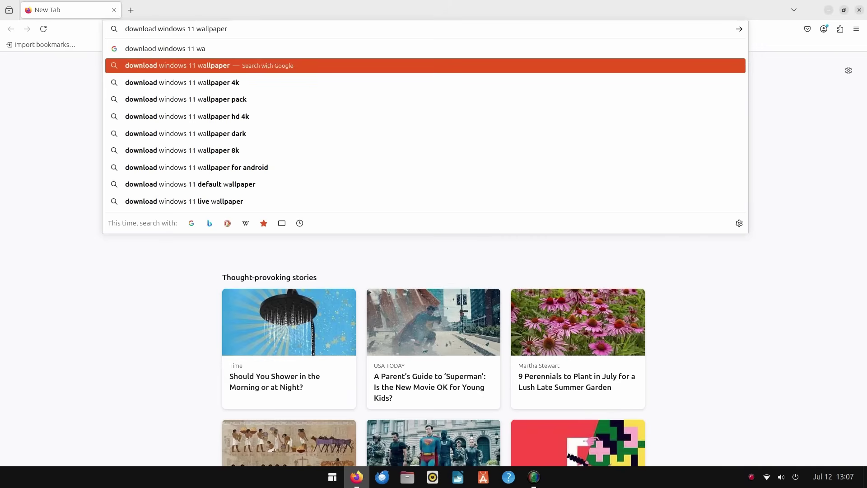
key("Return")
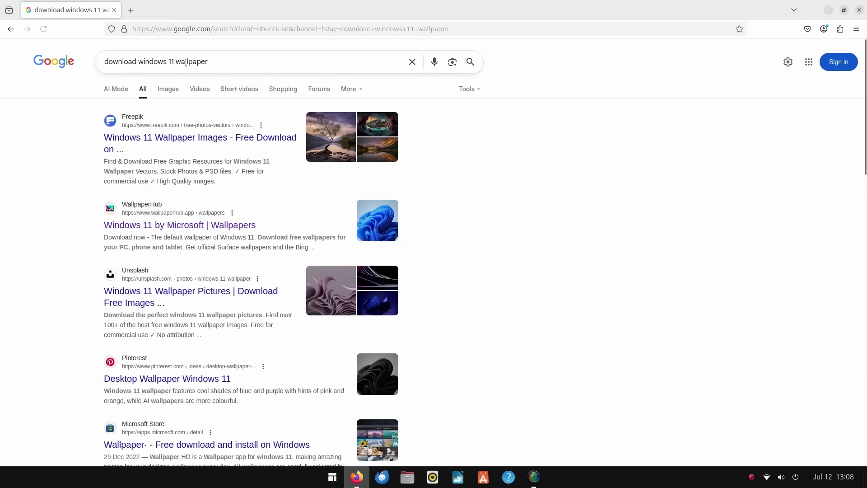
left_click(234, 226)
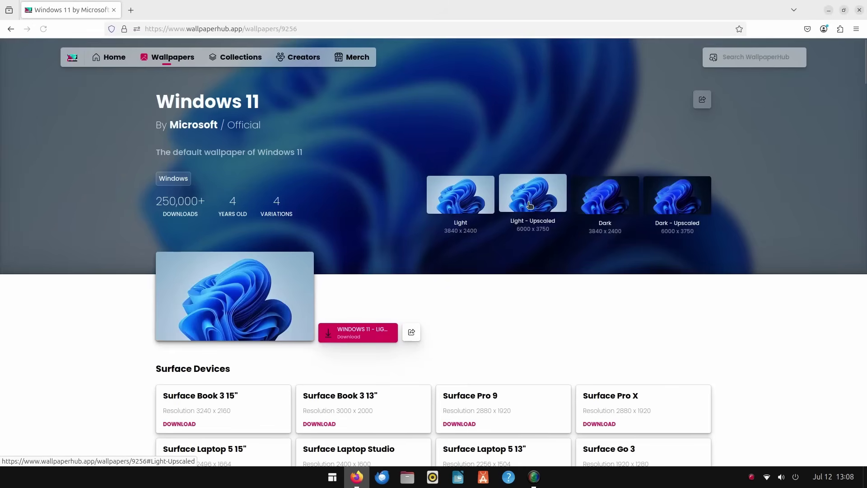
- Save the Light - Upscaled Windows 11 wallpaper to Pictures as bloom.jpg
middle_click(465, 212)
left_click(533, 208)
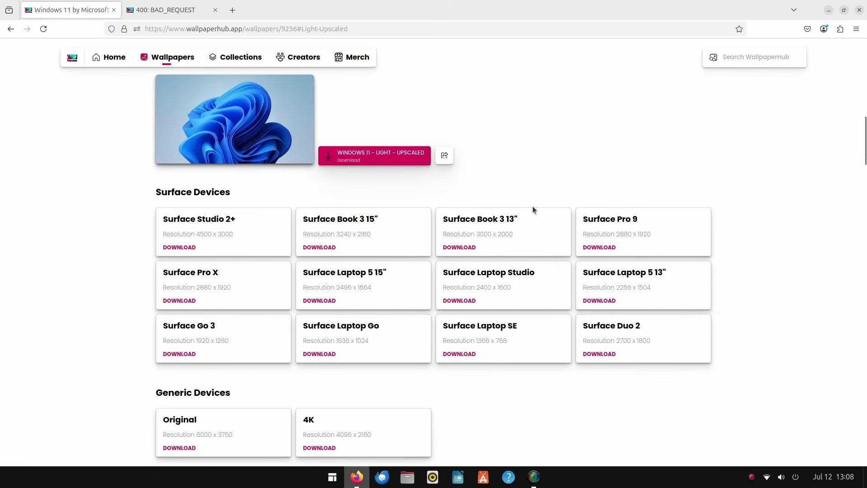
left_click(373, 157)
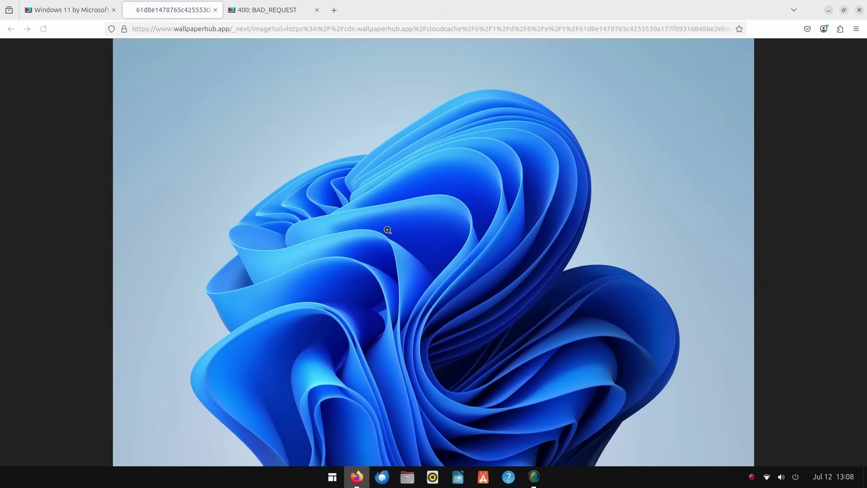
right_click(391, 180)
left_click(427, 186)
type("bloom")
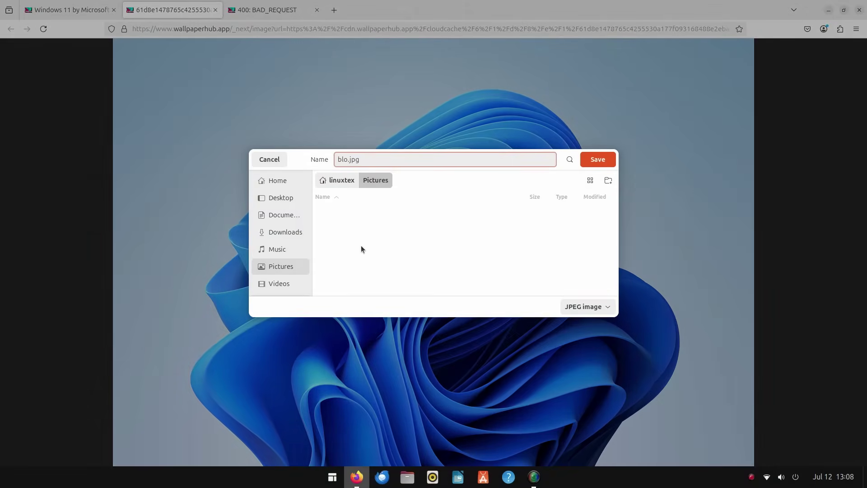
left_click(601, 161)
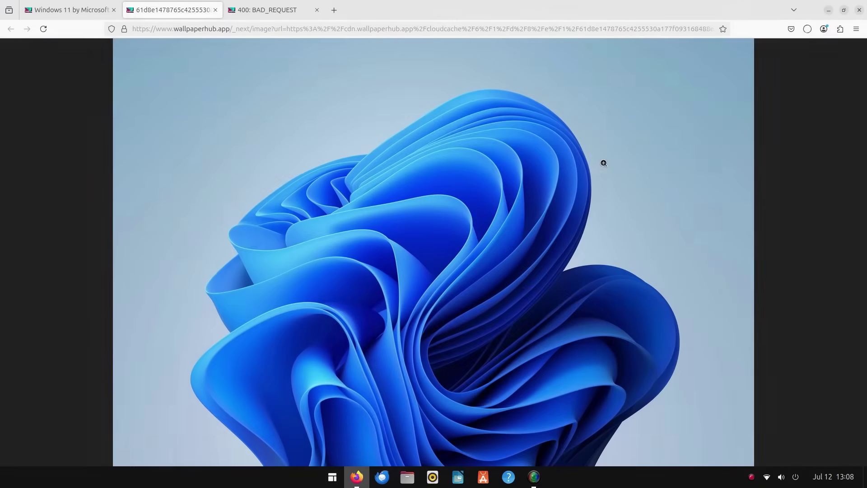
- Set bloom.jpg as the desktop background from its folder in Files
left_click(808, 32)
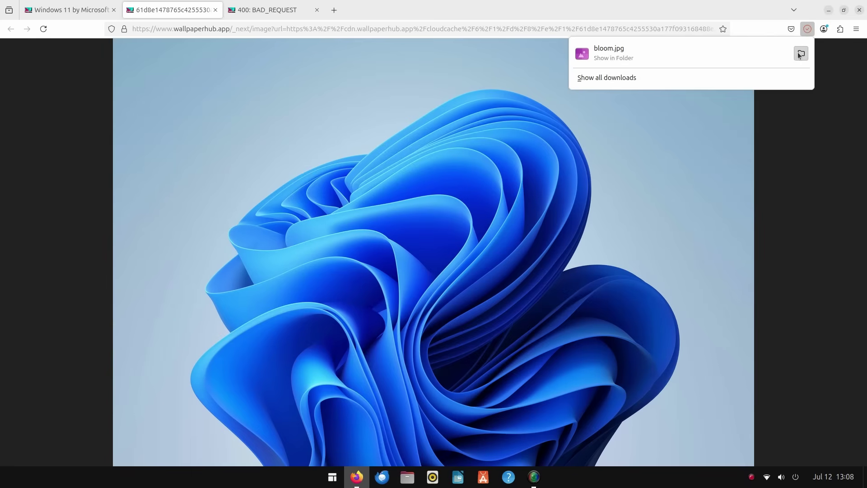
left_click(797, 52)
right_click(141, 76)
left_click(243, 215)
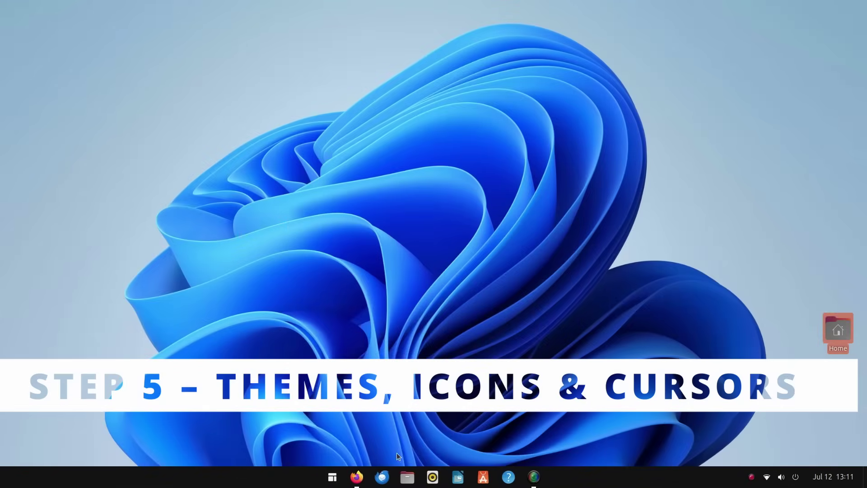
- Open Files on Home, browse Documents and Recent, then close the window
left_click(407, 476)
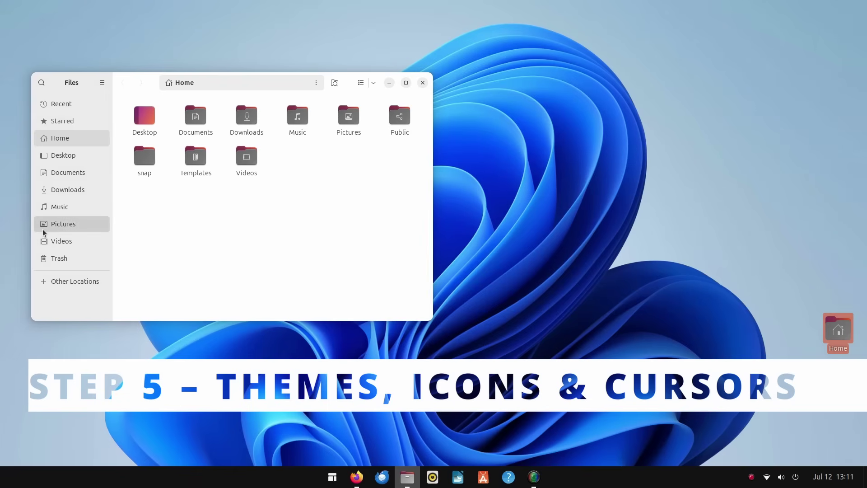
left_click(68, 172)
left_click(58, 105)
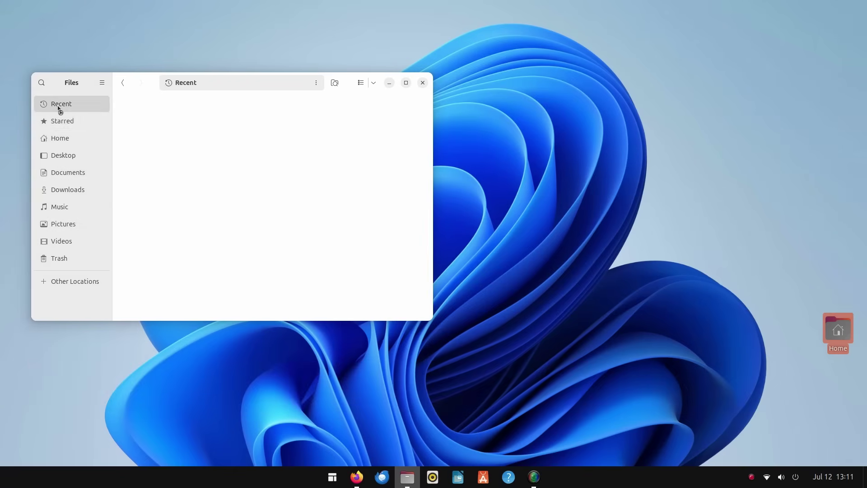
left_click(60, 137)
left_click(423, 82)
- Download Win11-round-Light.tar.xz (208 KB) from the Win11 Gtk Theme page's Files tab
left_click(354, 476)
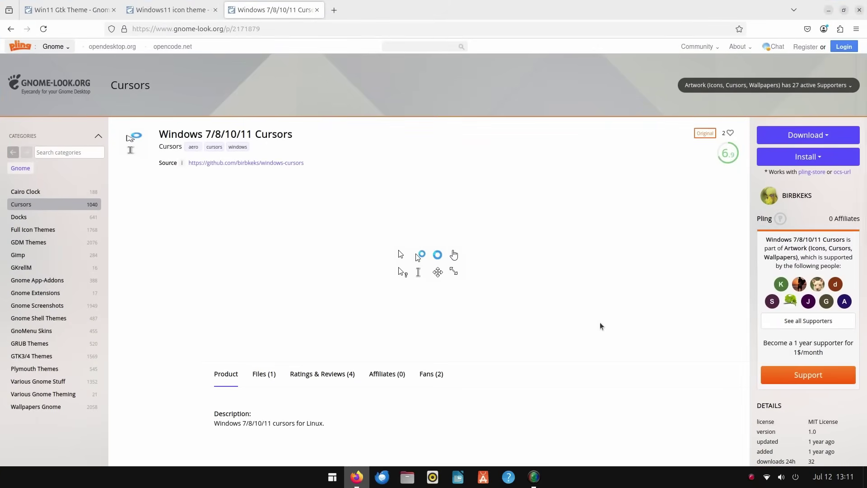
left_click(80, 13)
triple_click(192, 132)
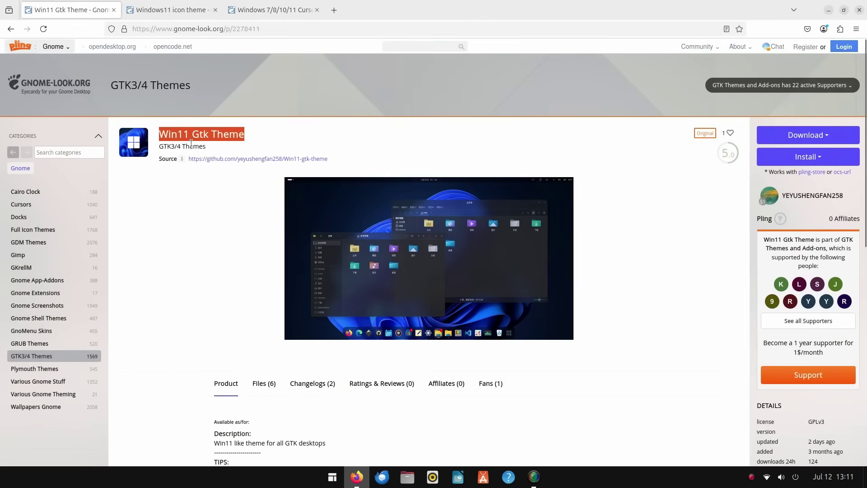
scroll(244, 172, "down", 2)
key("ctrl+plus")
key("ctrl+plus")
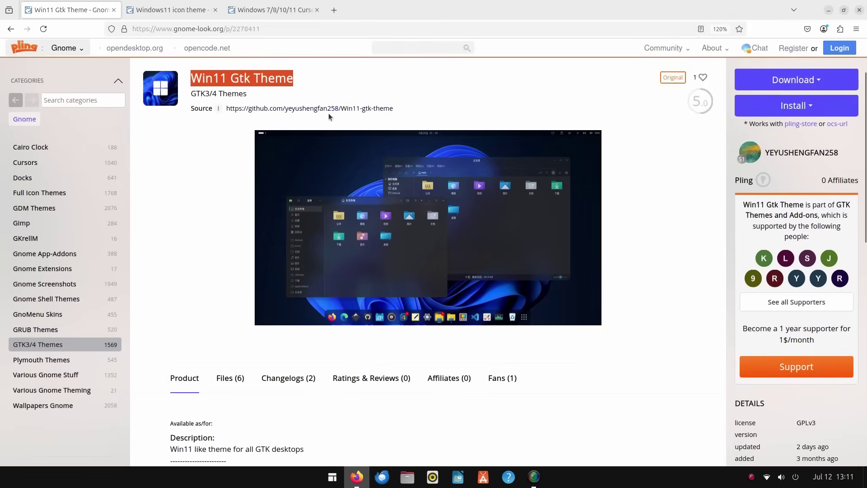
key("ctrl+minus")
key("ctrl+minus")
left_click(262, 321)
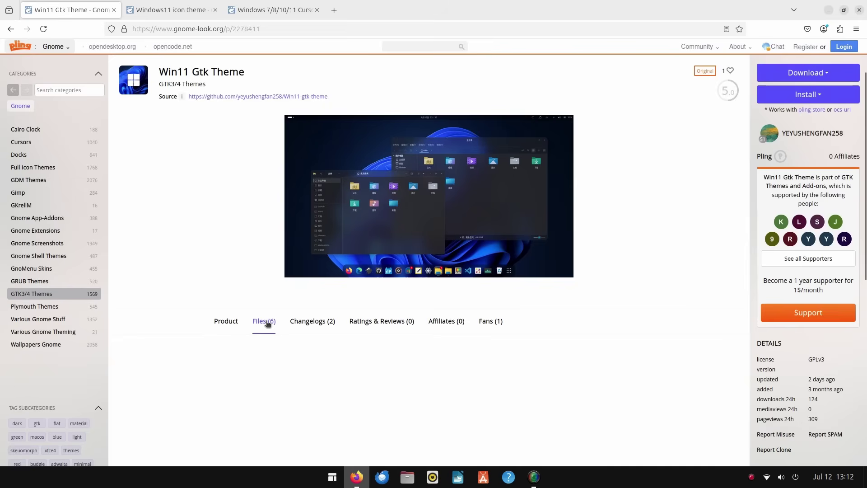
scroll(178, 253, "down", 4)
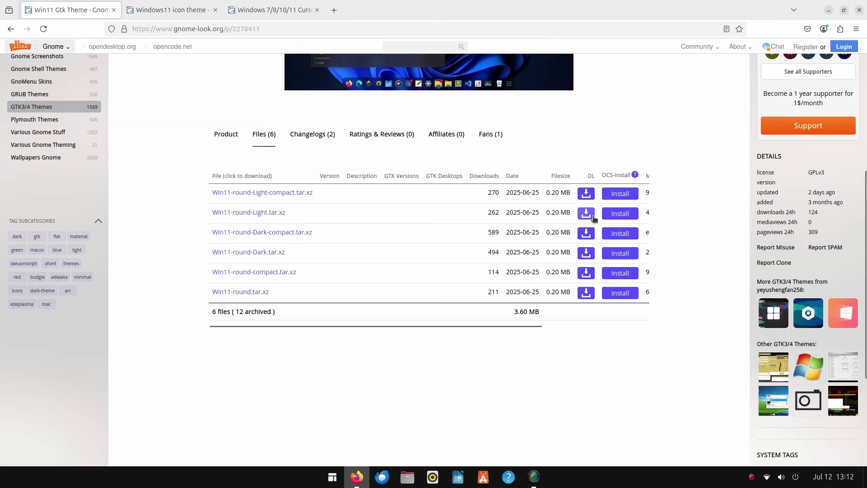
left_click(586, 213)
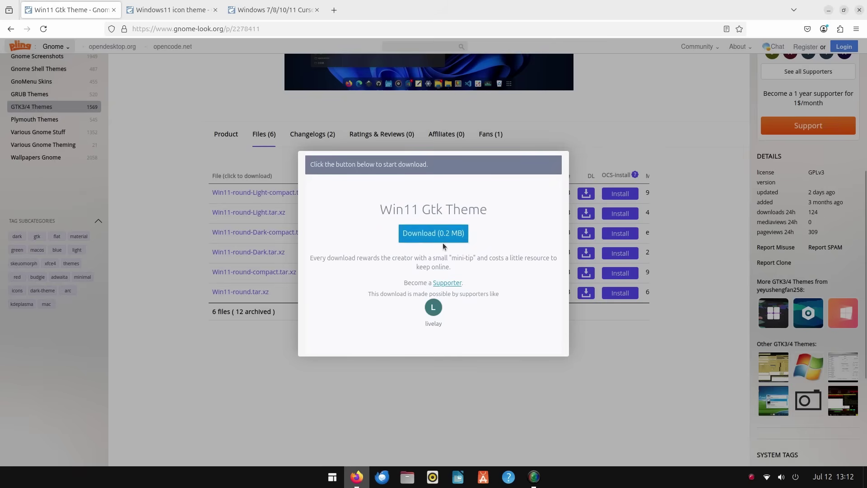
left_click(451, 240)
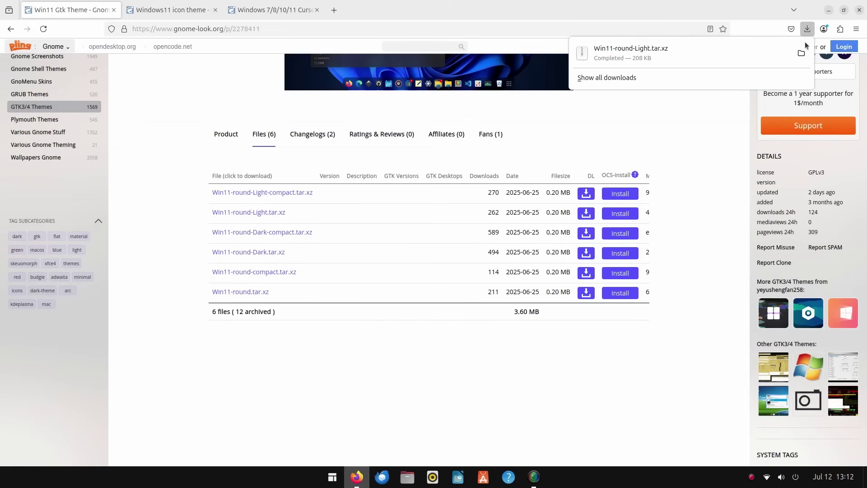
- Extract Win11-round-Light.tar.xz into Downloads from Files
left_click(801, 53)
left_click(828, 10)
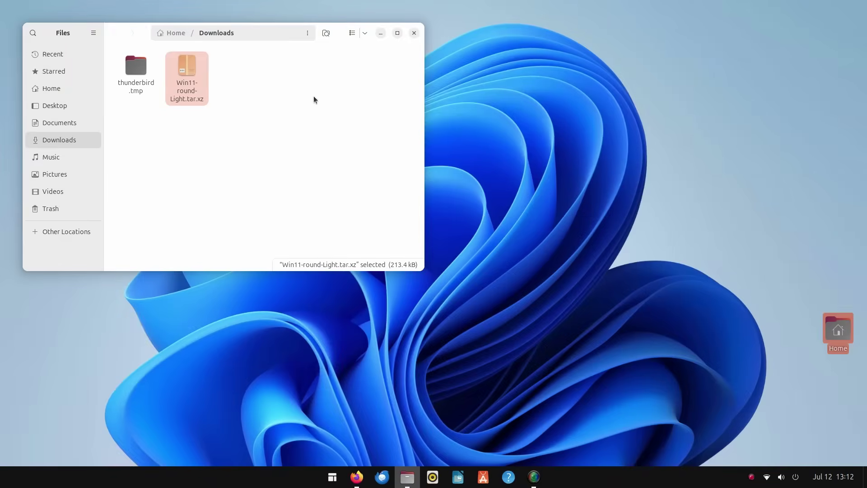
left_click_drag(269, 39, 381, 89)
right_click(303, 143)
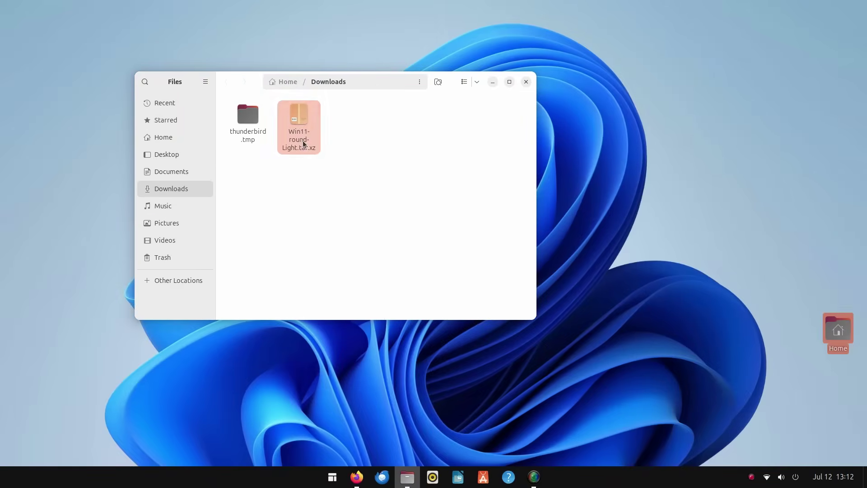
left_click(362, 156)
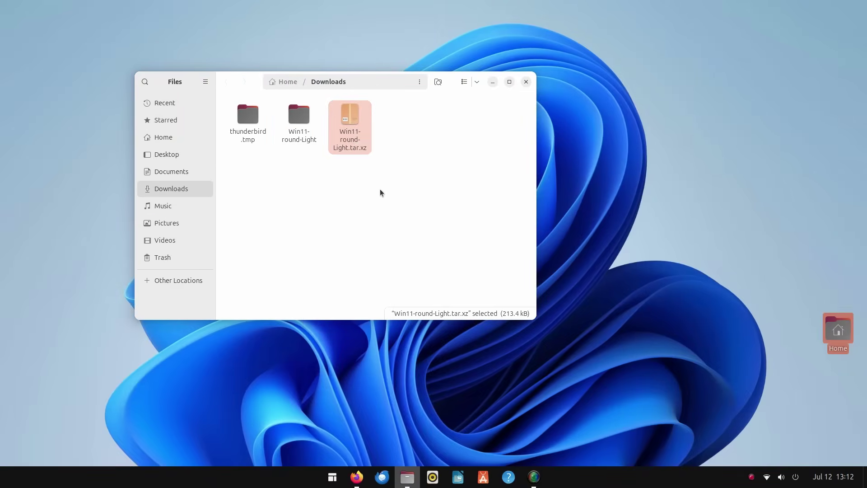
- Open the extracted Win11-round-Light folder, peek into gtk-4.0, and return to Firefox
double_click(298, 129)
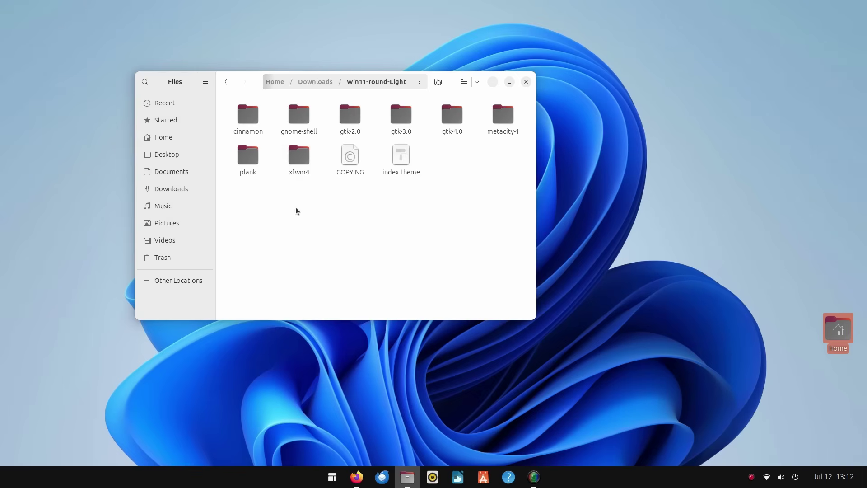
double_click(450, 122)
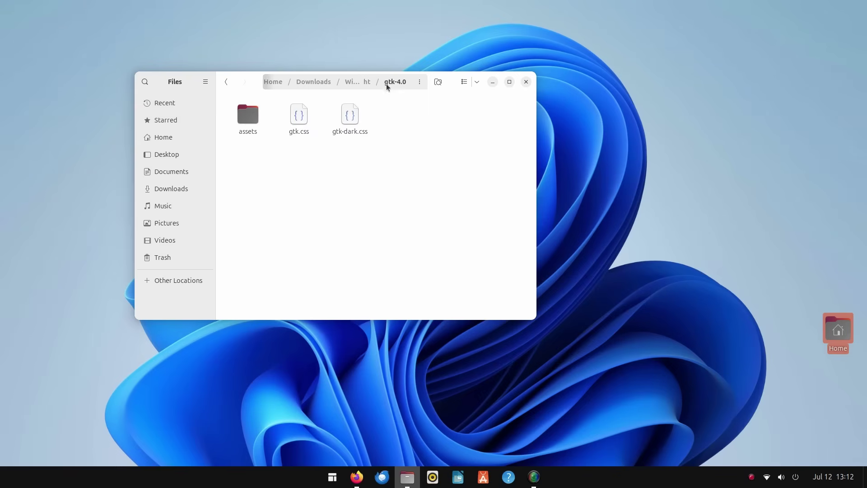
left_click(357, 82)
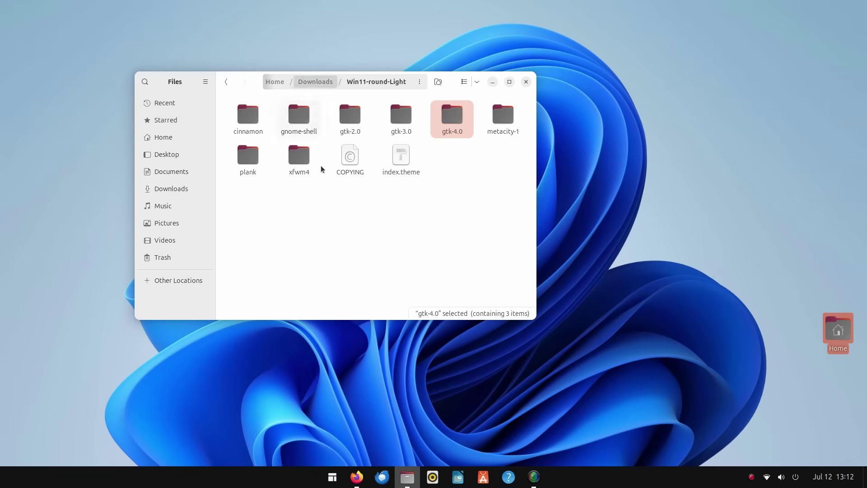
key("alt+Tab")
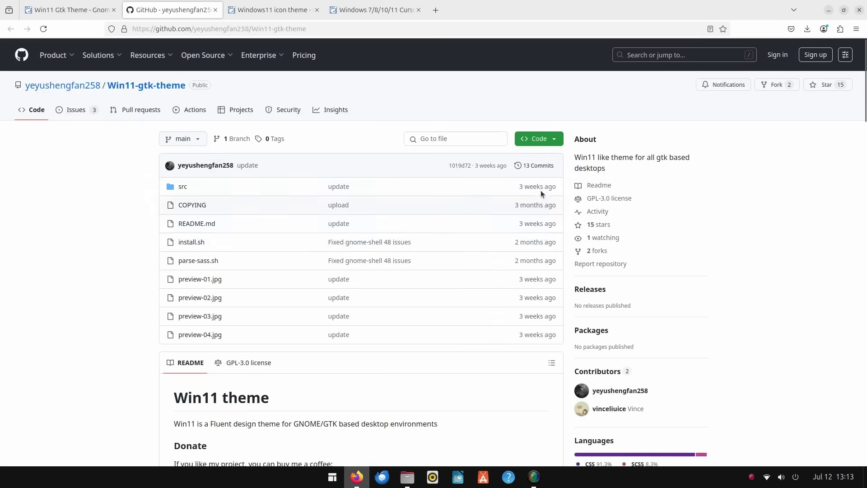
- Download Win11-gtk-theme-main.zip from GitHub and reveal it in the Downloads folder
left_click(555, 139)
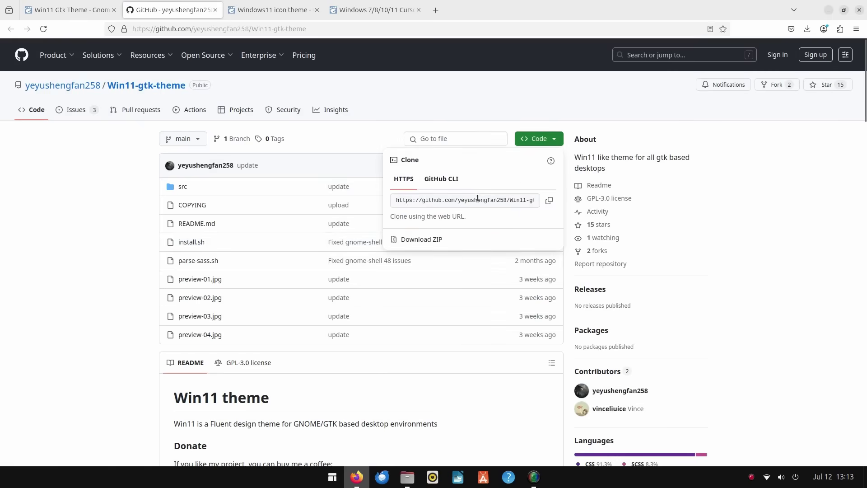
left_click(440, 242)
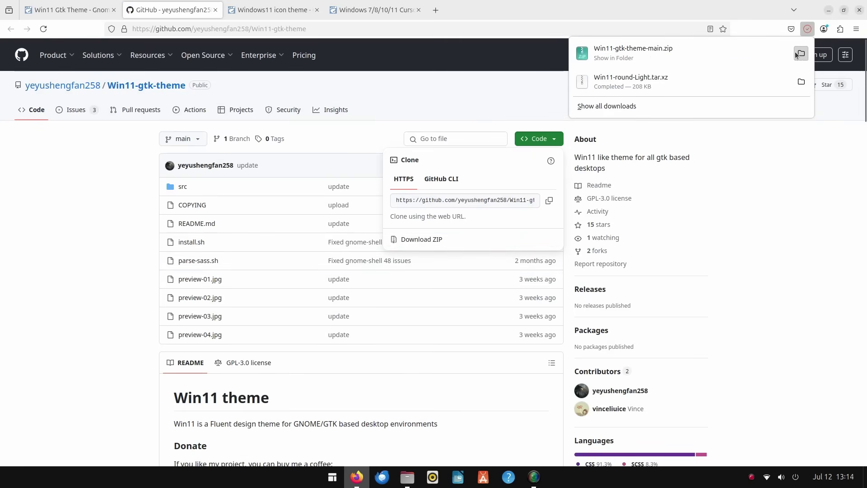
left_click(800, 54)
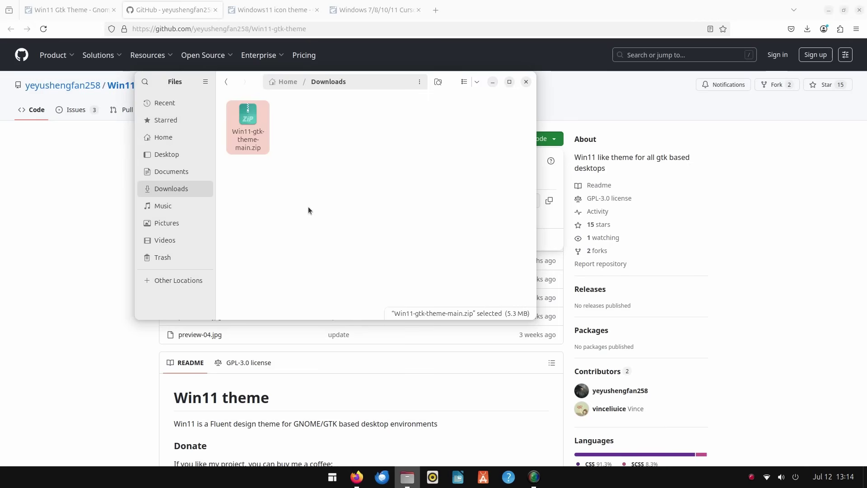
- Extract Win11-gtk-theme-main.zip in Downloads and open the extracted folder
left_click(829, 11)
right_click(252, 126)
left_click(272, 135)
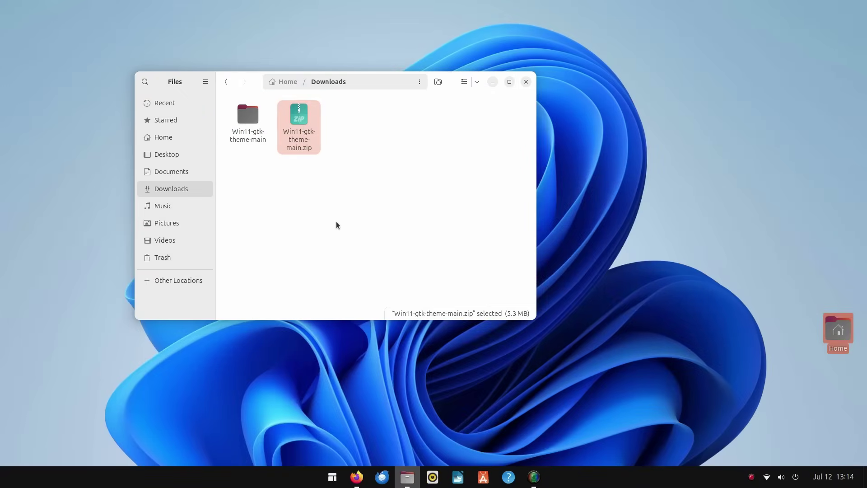
double_click(248, 119)
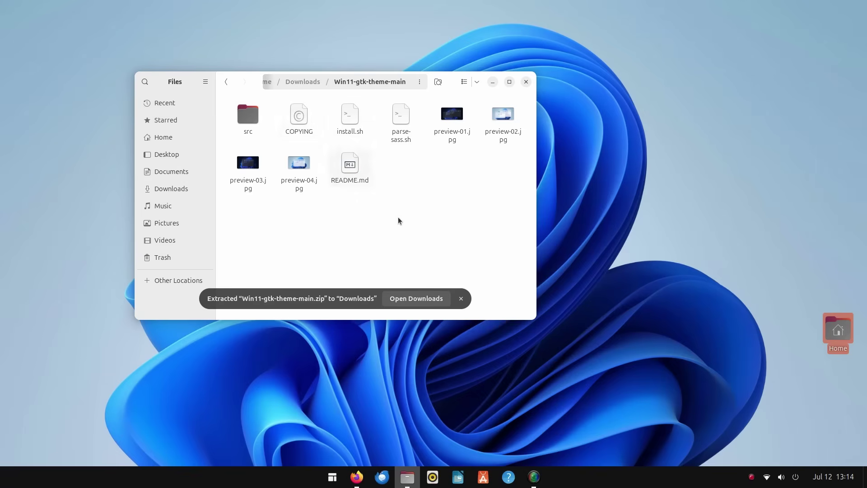
- Run ./install.sh from a terminal in that folder to install the Win11 theme variants
right_click(416, 189)
left_click(477, 267)
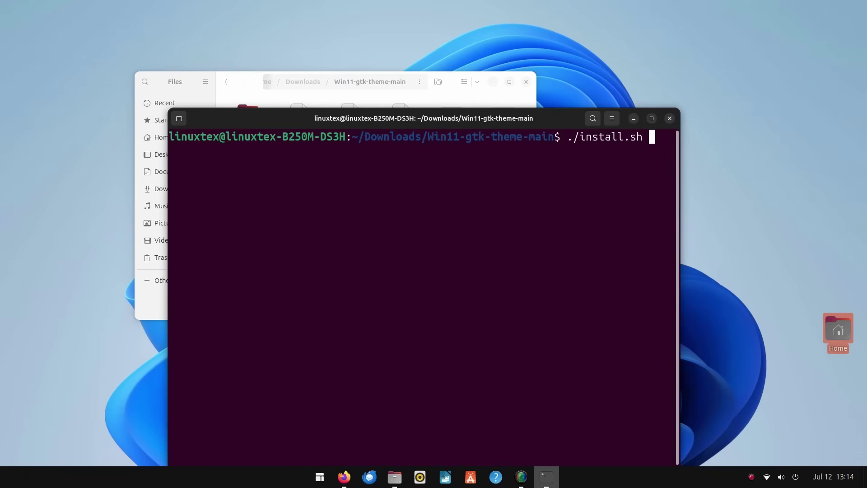
type("./install.sh")
key("Return")
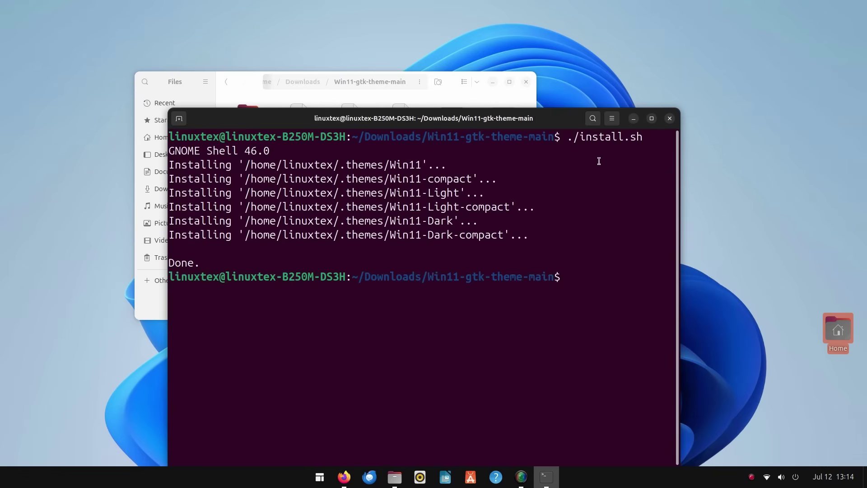
left_click(669, 119)
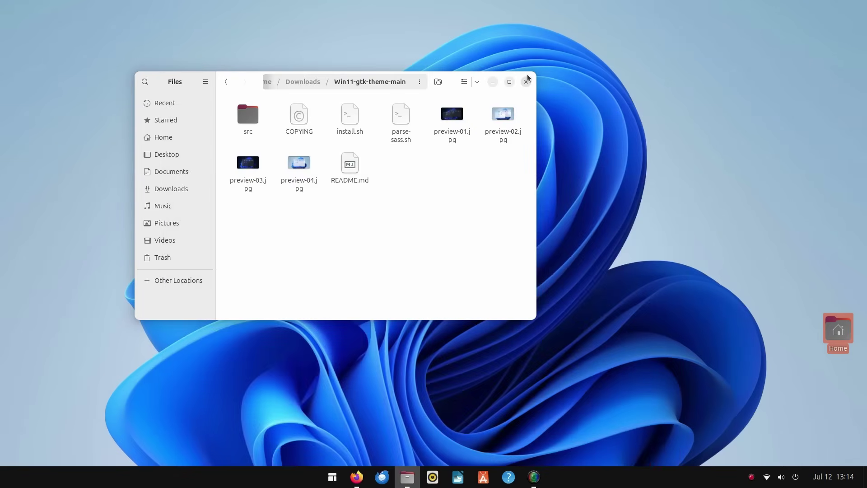
left_click(353, 118)
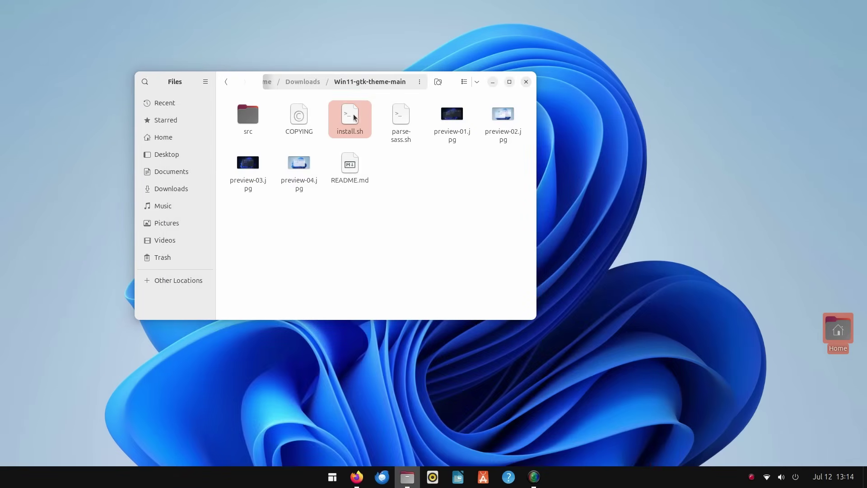
- Close Files and the GitHub tab, then download Windows11-blue.tar.xz from the icon theme's Files list
left_click(526, 82)
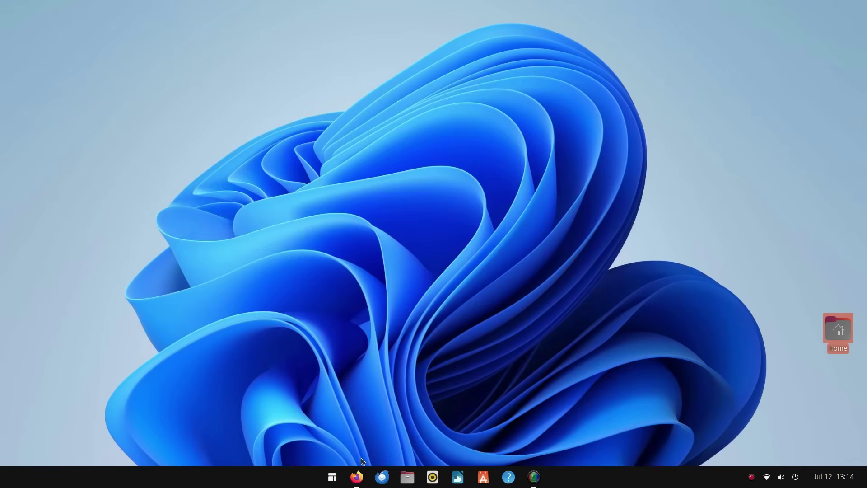
left_click(357, 475)
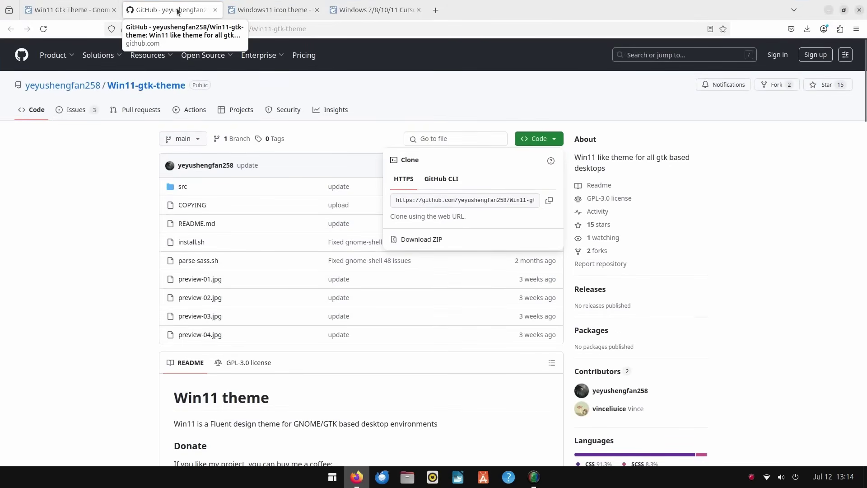
left_click(215, 9)
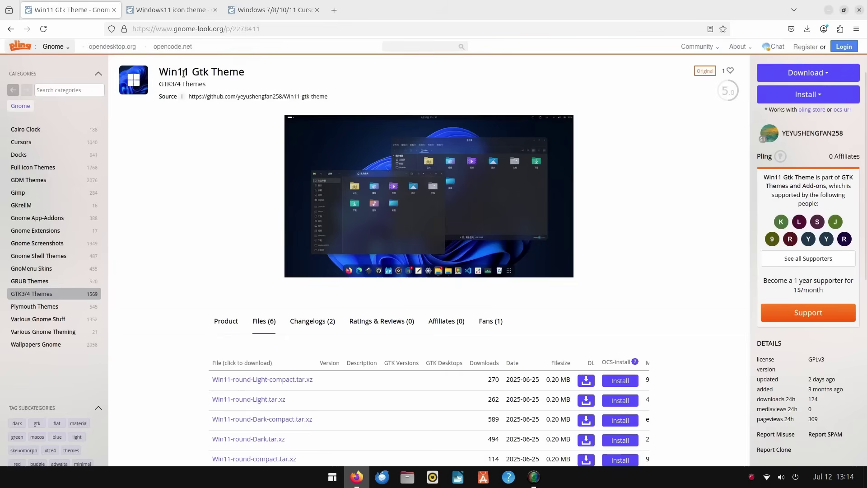
left_click(169, 10)
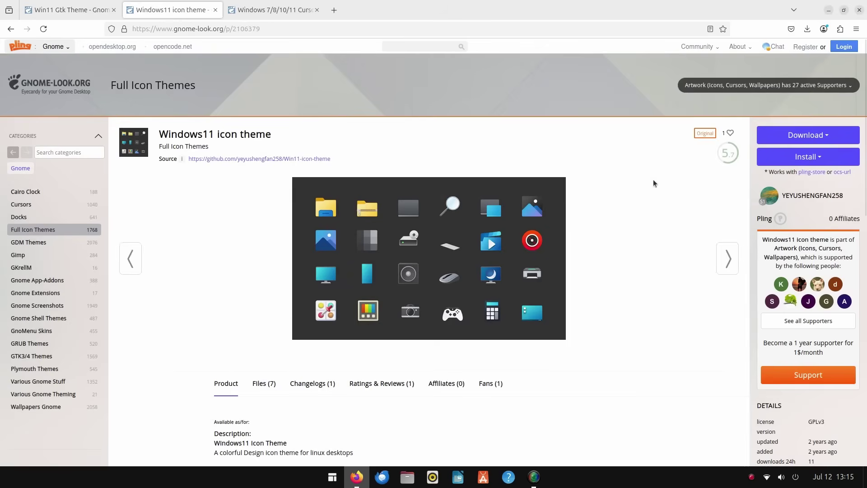
scroll(366, 326, "down", 3)
left_click(264, 258)
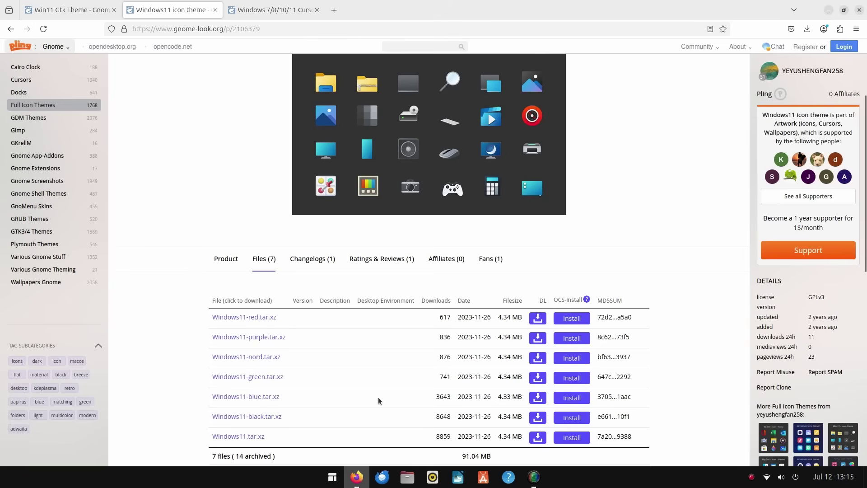
left_click(537, 398)
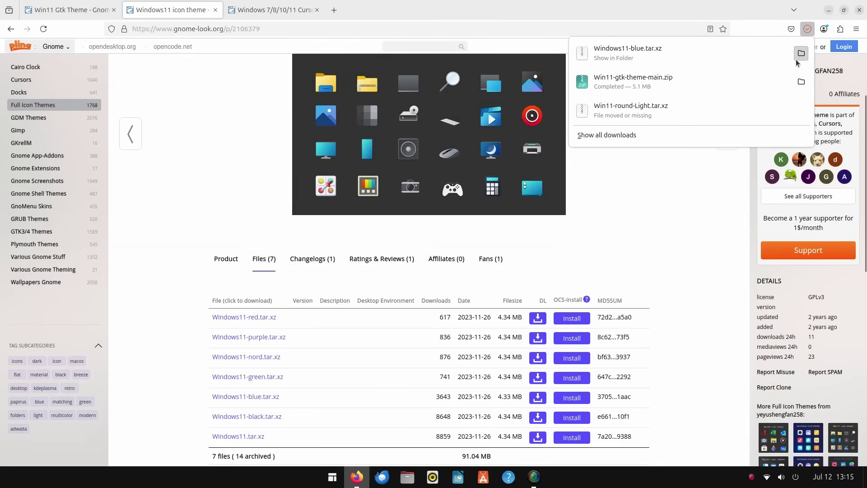
- Extract Windows11-blue.tar.xz and cut the Windows11-blue and Windows11-blue-dark folders
left_click(801, 56)
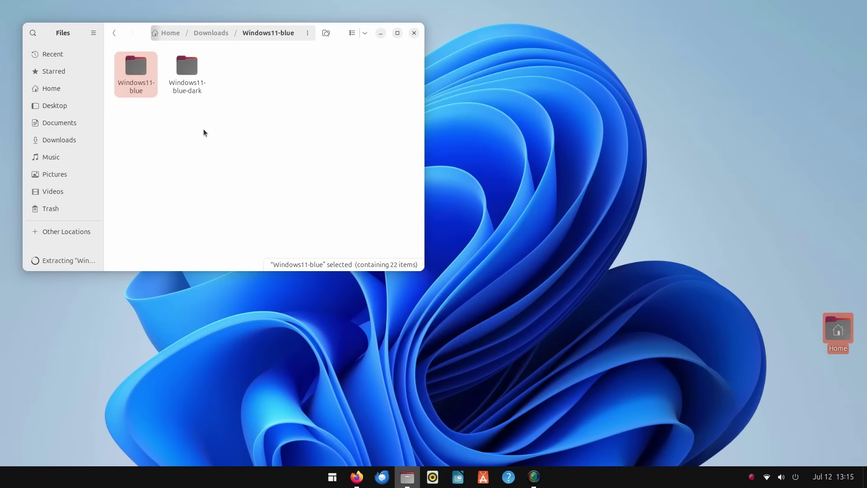
left_click(44, 260)
left_click(210, 33)
double_click(135, 85)
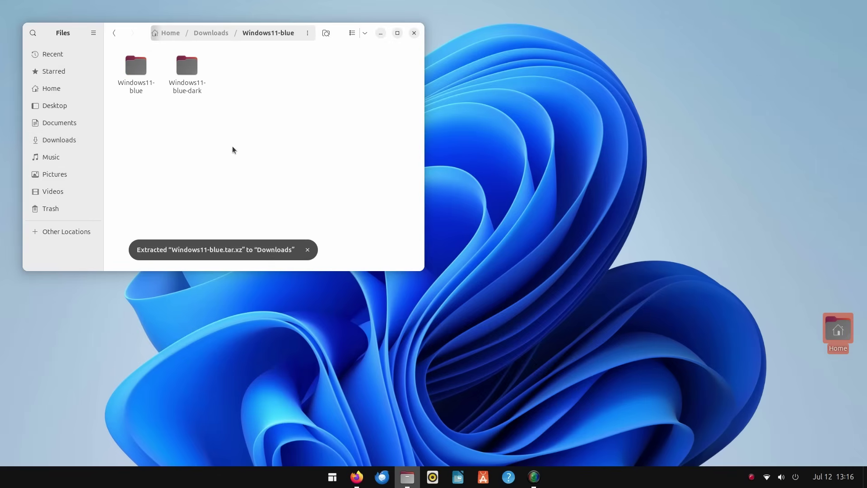
left_click_drag(221, 117, 136, 79)
right_click(194, 81)
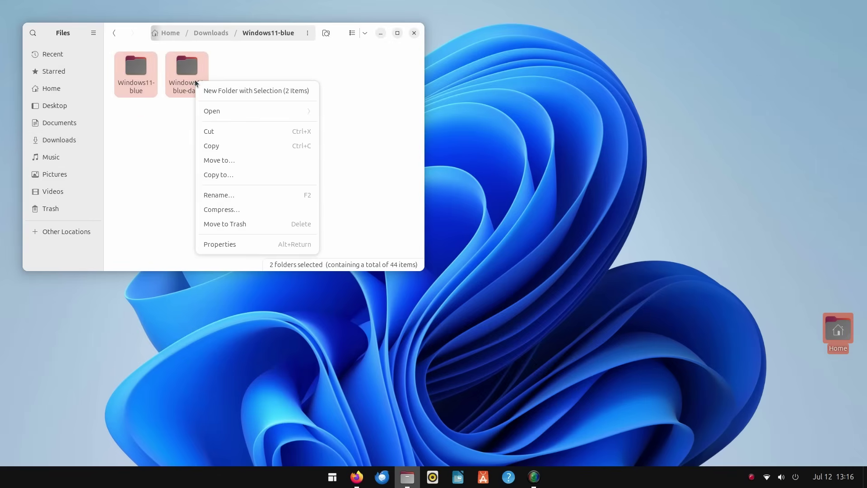
left_click(251, 131)
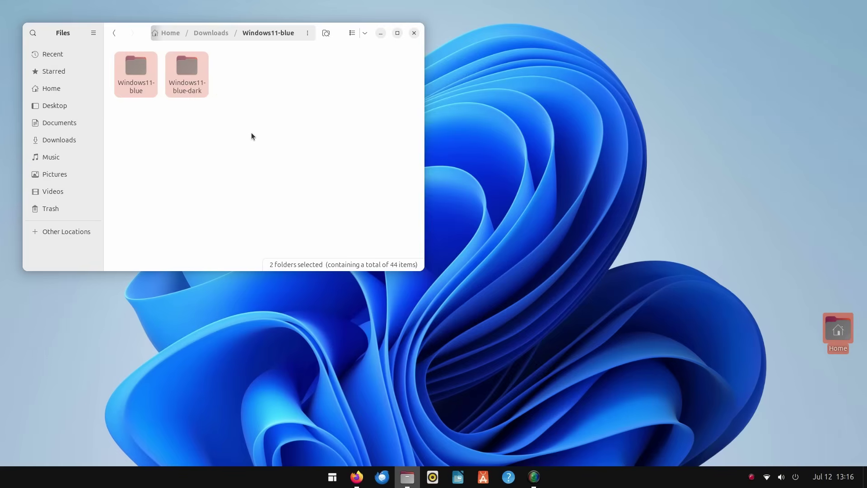
- Show hidden files in the Home folder with Ctrl+H and open a terminal
left_click(66, 88)
right_click(231, 172)
left_click(281, 162)
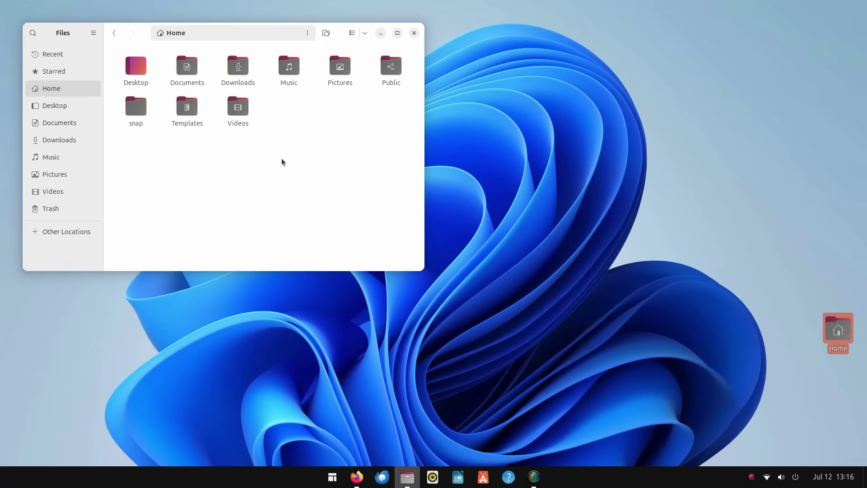
key("ctrl+h")
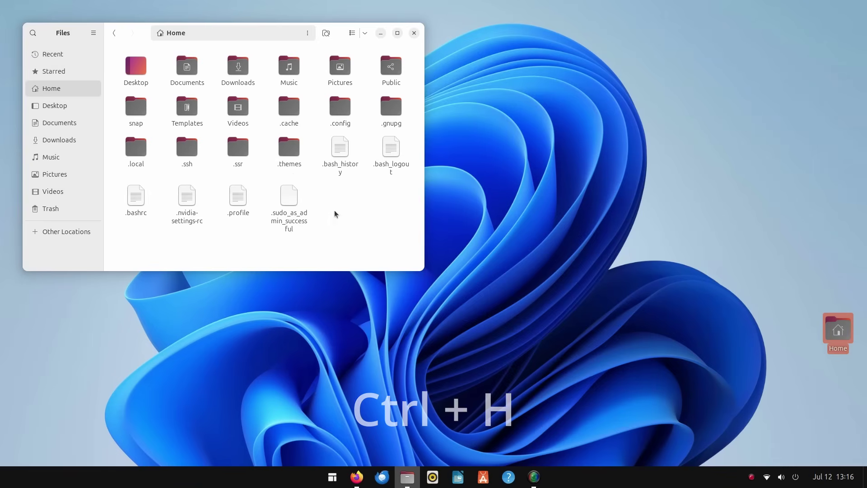
key("ctrl+alt+t")
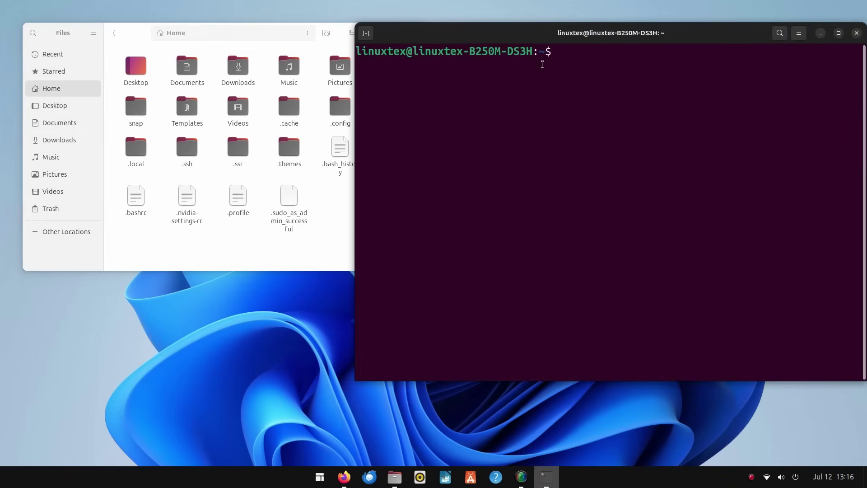
- Create the hidden folders with mkdir -p ~/.icons ~/.themes
left_click_drag(565, 38, 379, 47)
type("mkdir ")
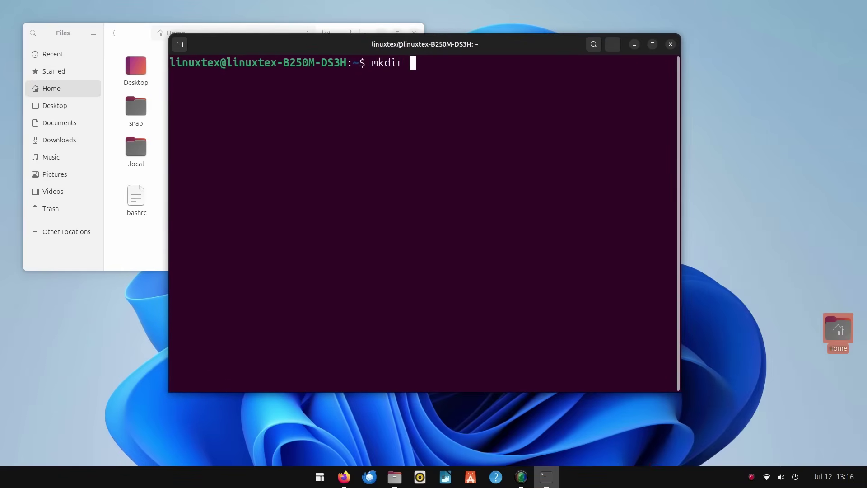
type("-p ~/.icons ~/.themes")
key("Return")
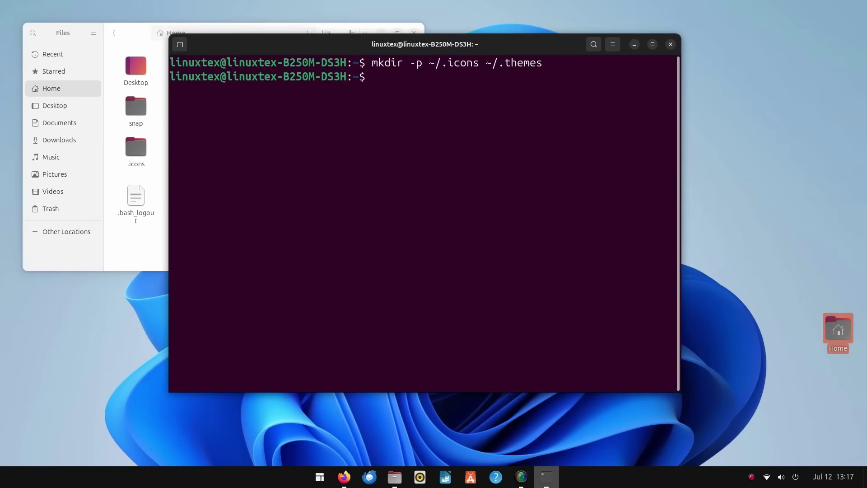
- Close the terminal and paste Windows11-blue and Windows11-blue-dark into ~/.icons
left_click(138, 256)
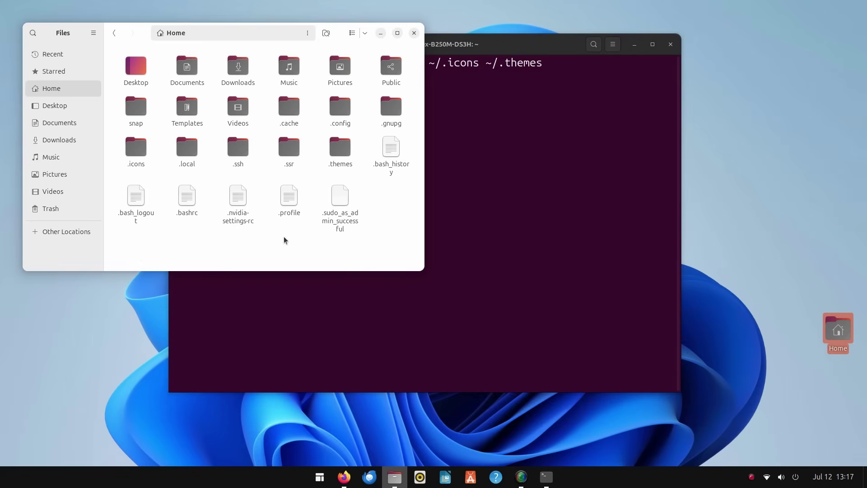
left_click(669, 44)
double_click(138, 158)
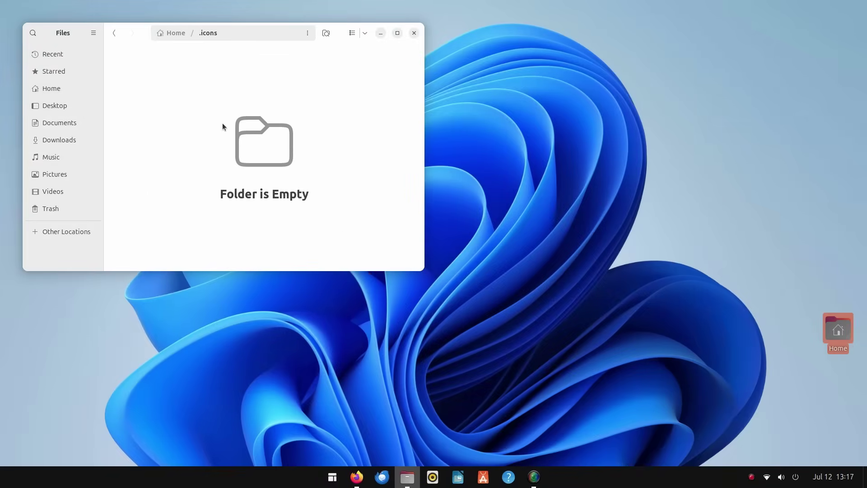
right_click(223, 124)
left_click(253, 165)
left_click(254, 166)
- Download windows-cursors.tar.gz from the Windows 7/8/10/11 Cursors files list
left_click(356, 476)
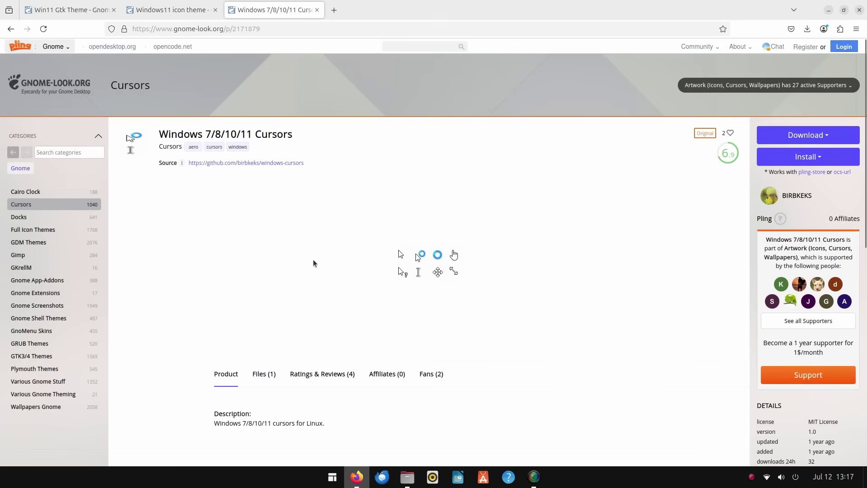
left_click(263, 373)
scroll(361, 316, "down", 4)
left_click(479, 246)
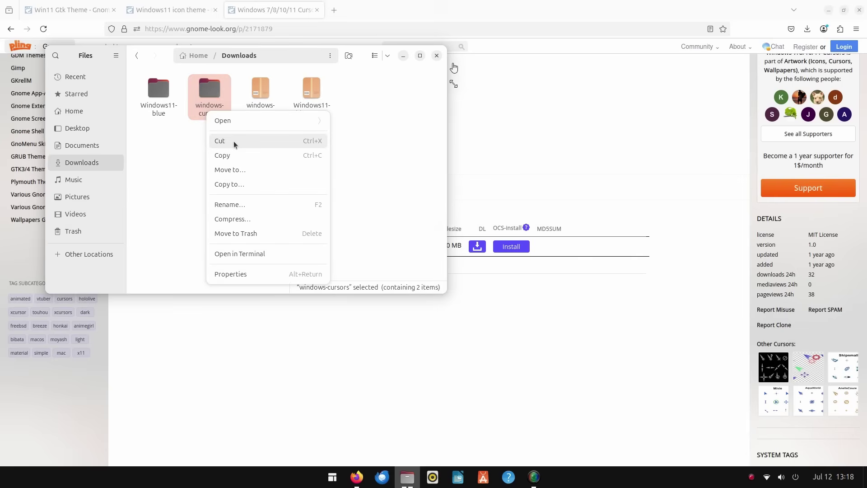
- Cut the windows-cursors folder and open ~/.icons in the home folder
left_click(234, 142)
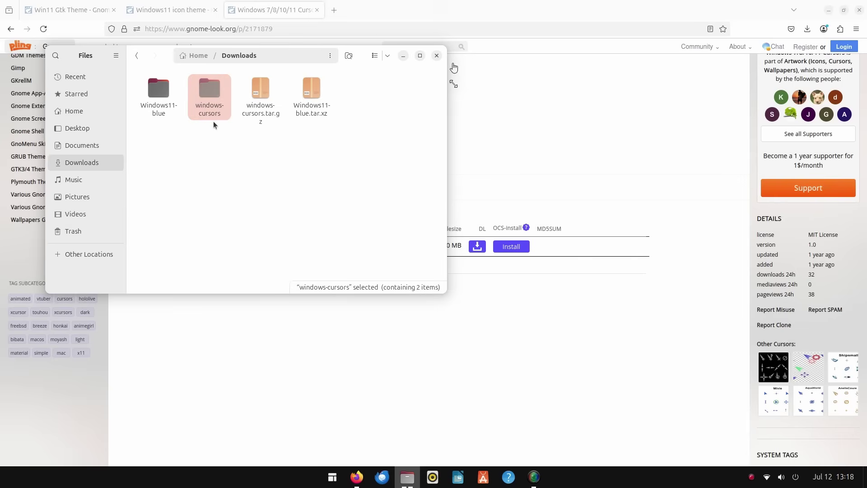
left_click(90, 112)
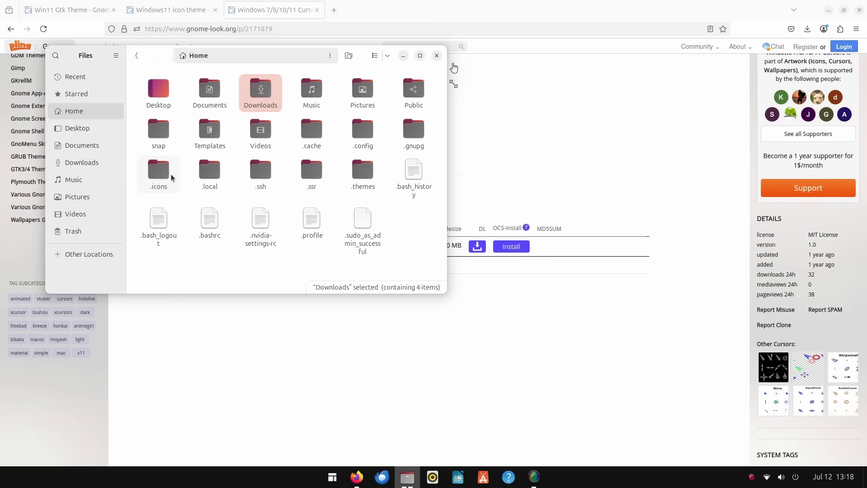
double_click(171, 177)
- Paste windows-cursors into .icons and set the Tweaks cursor theme to Windows-cursors
key("ctrl+v")
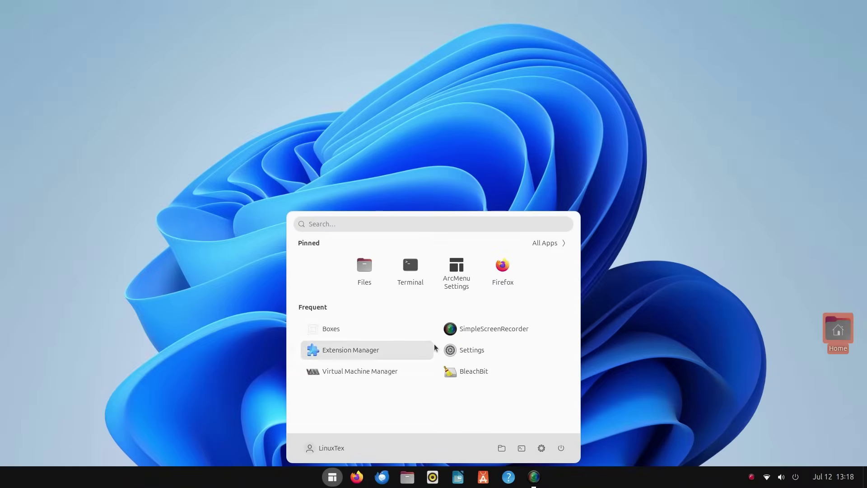
type("tweaks")
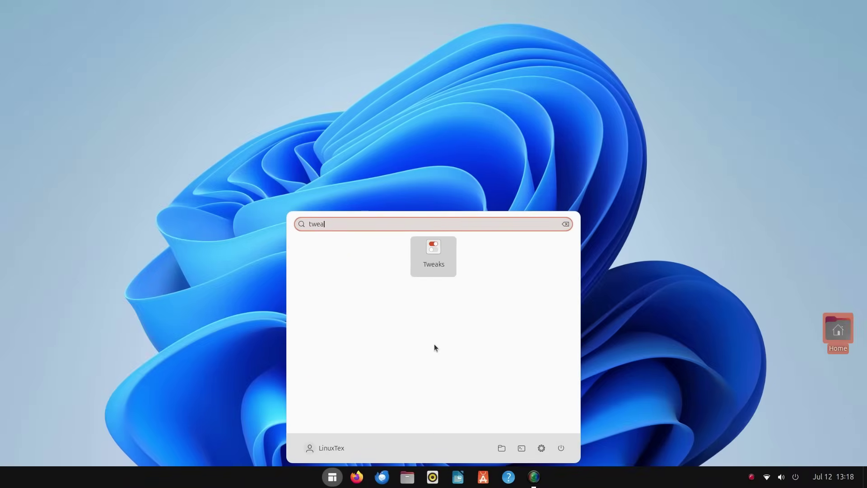
key("Return")
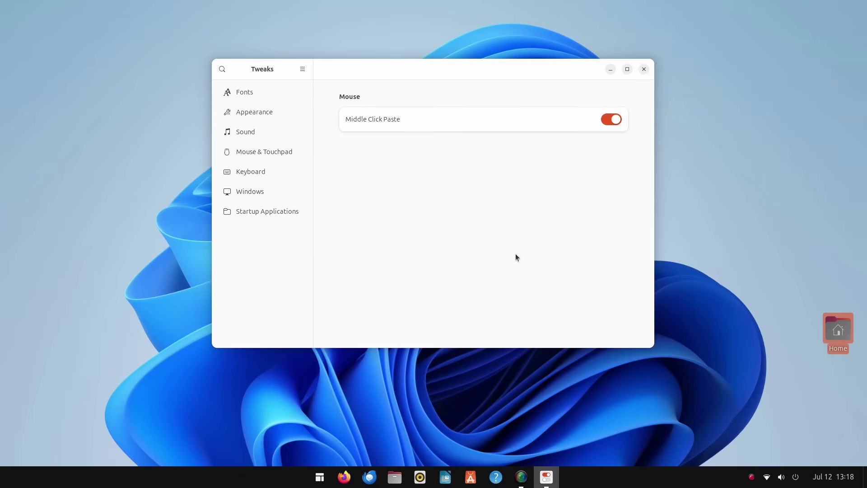
left_click(284, 114)
left_click(607, 119)
left_click(613, 157)
- Set the icon theme to Windows11-blue-dark and legacy applications to Win11-Light
left_click(604, 145)
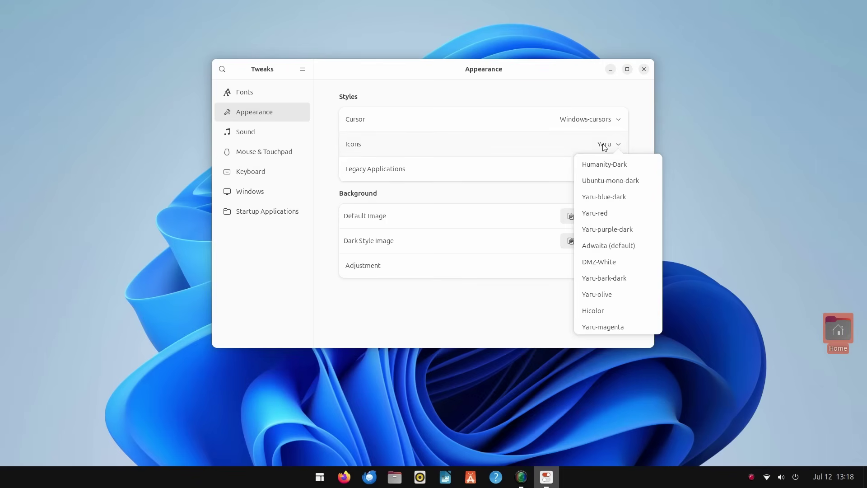
scroll(615, 193, "down", 5)
left_click(619, 194)
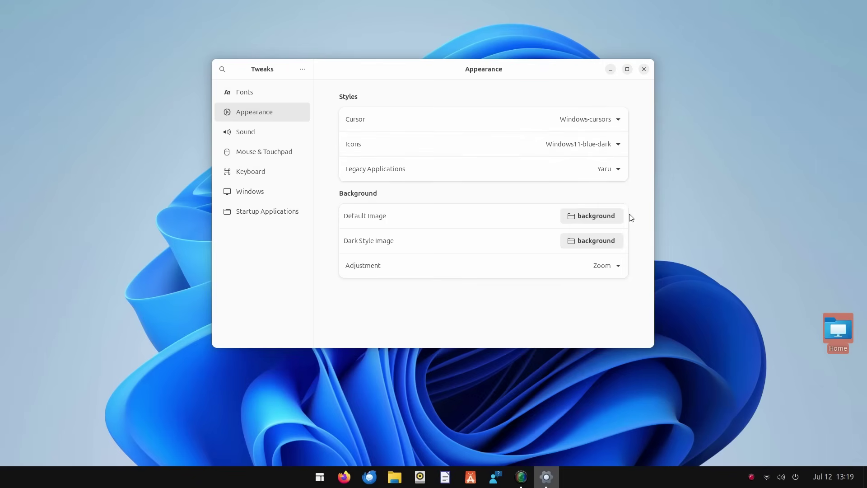
key("super")
key("super")
left_click(604, 169)
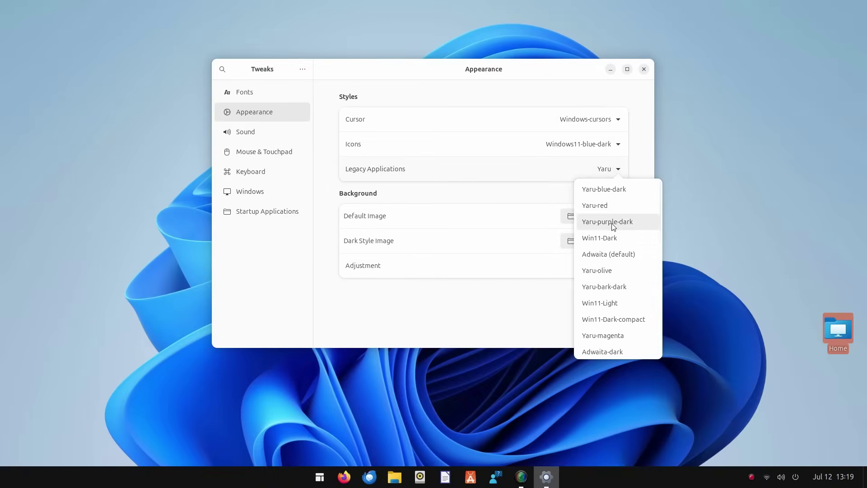
left_click(617, 297)
- Move the Home desktop icon higher up on the desktop
left_click_drag(856, 320, 831, 239)
left_click(395, 476)
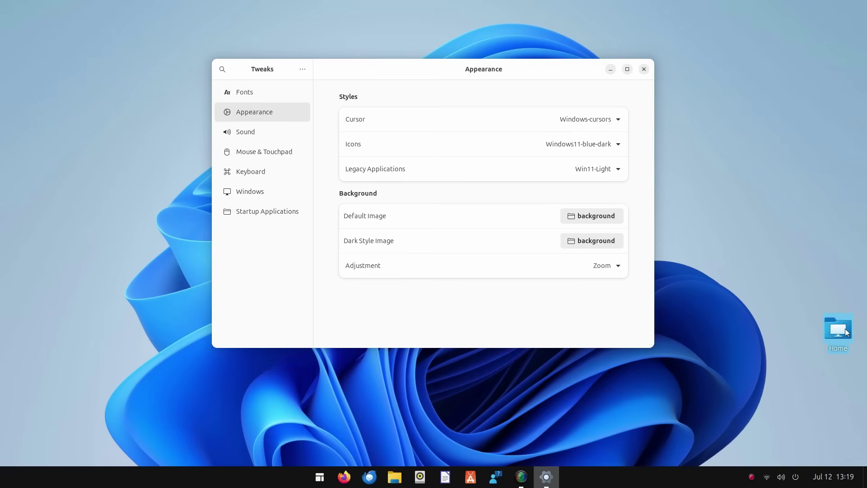
left_click_drag(845, 332, 832, 251)
- Select Win11 in Extension Manager's User Themes settings and close Extension Manager
key("super")
type("exte")
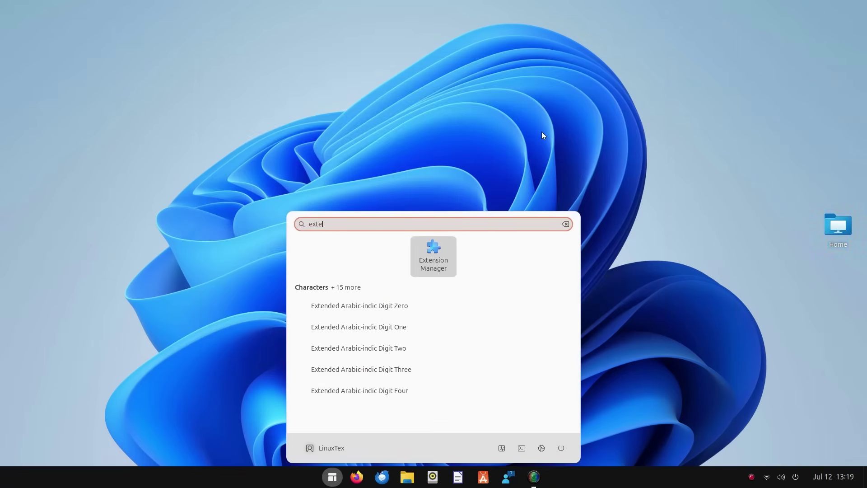
left_click(437, 261)
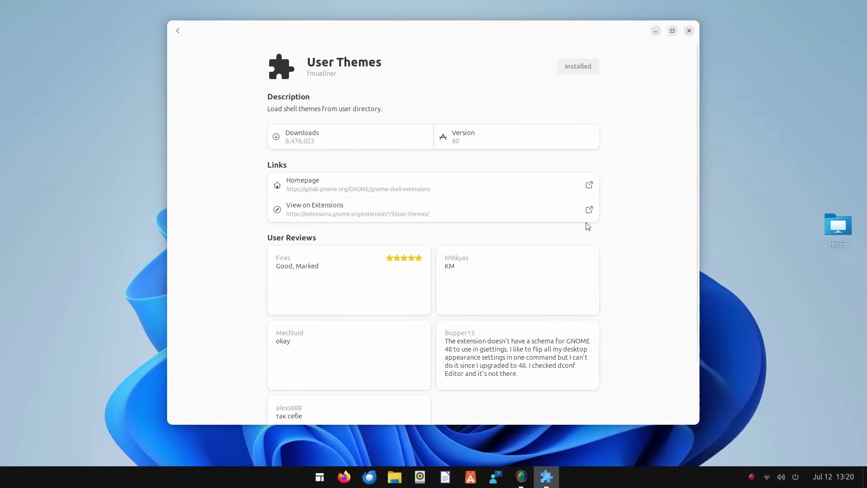
left_click(511, 164)
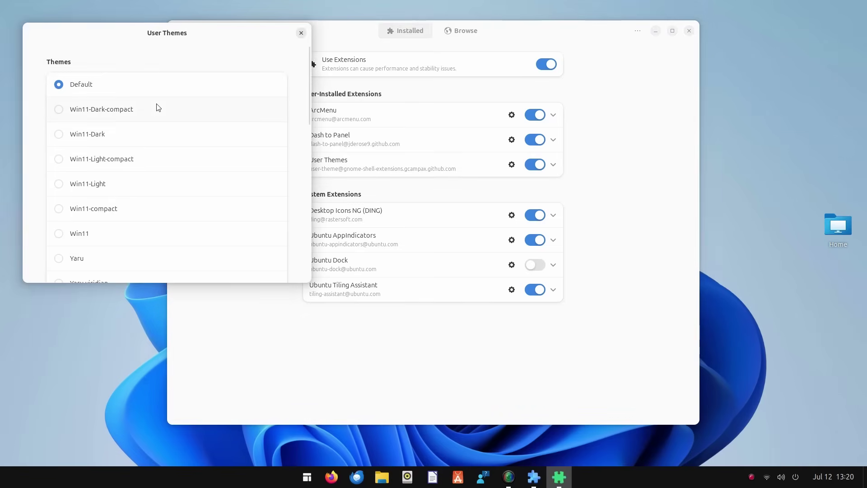
left_click(124, 230)
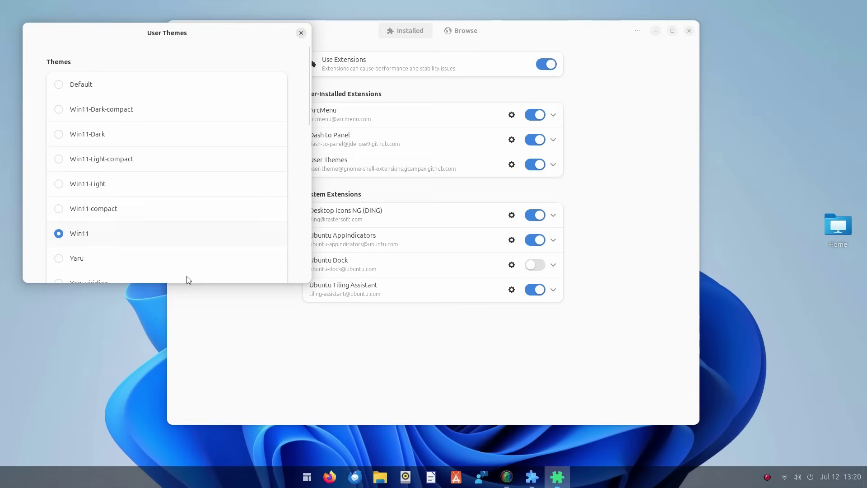
key("Escape")
left_click(689, 31)
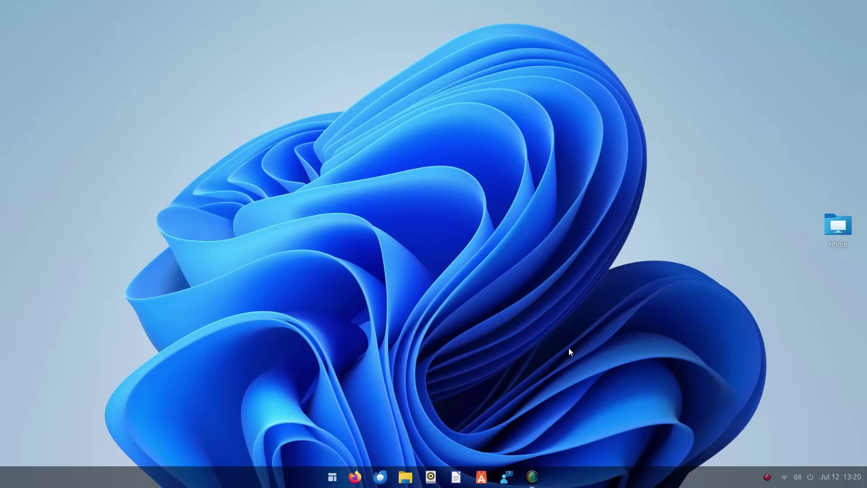
key("super")
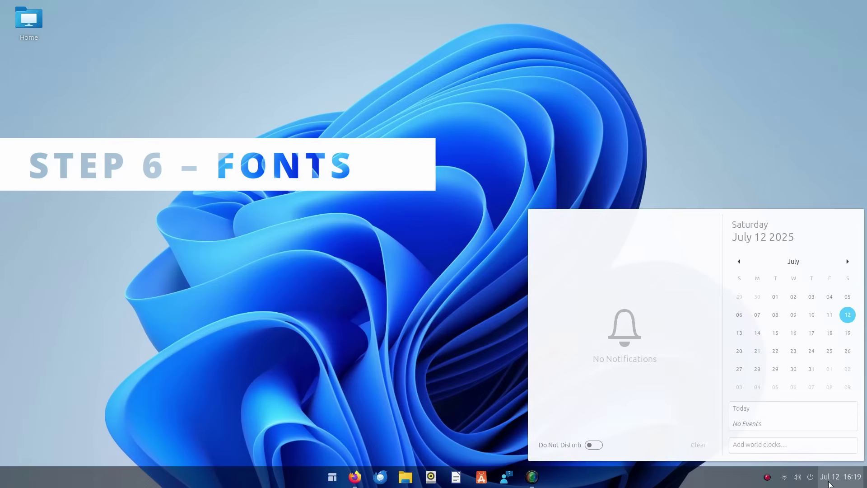
left_click(833, 478)
- Return to the segoe-ui-linux GitHub page in Firefox
left_click(804, 477)
key("super")
key("super")
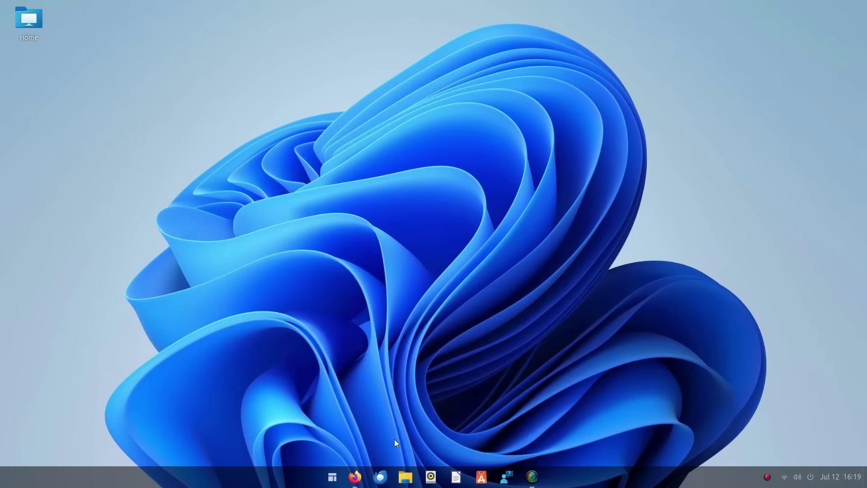
left_click(332, 476)
left_click(357, 482)
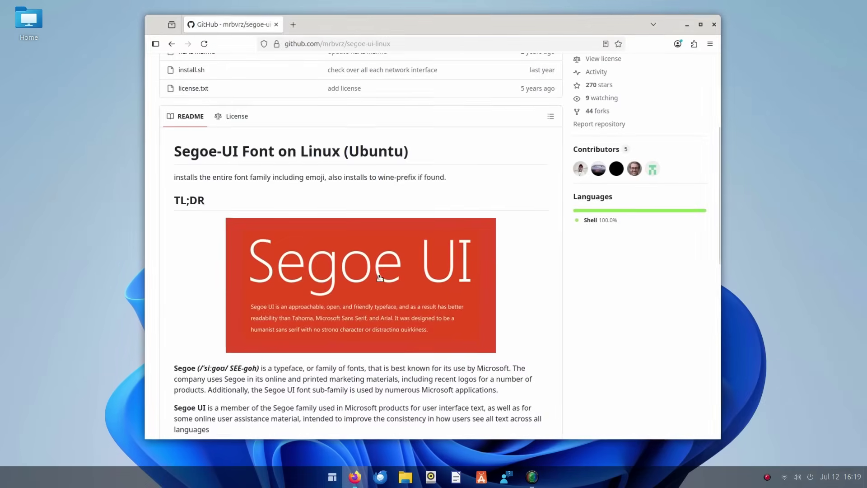
scroll(346, 215, "up", 5)
- Download the segoe-ui-linux ZIP, extract it, and open the segoe-ui-linux-master folder
left_click(551, 154)
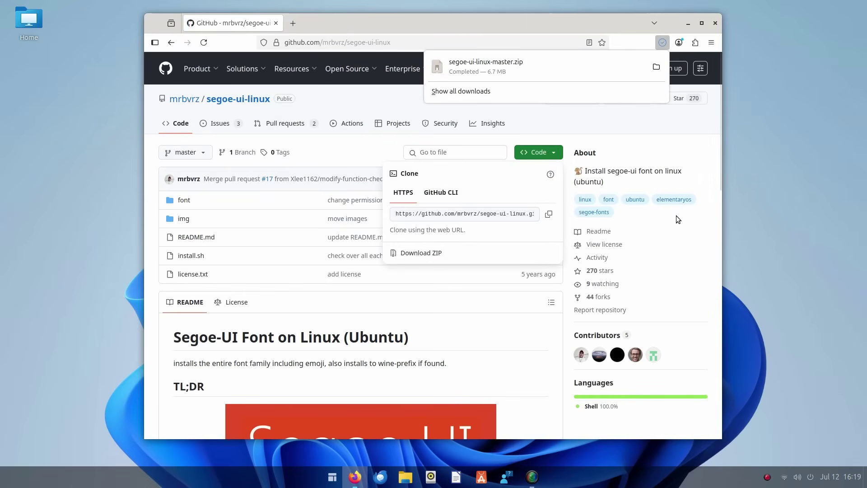
left_click(654, 68)
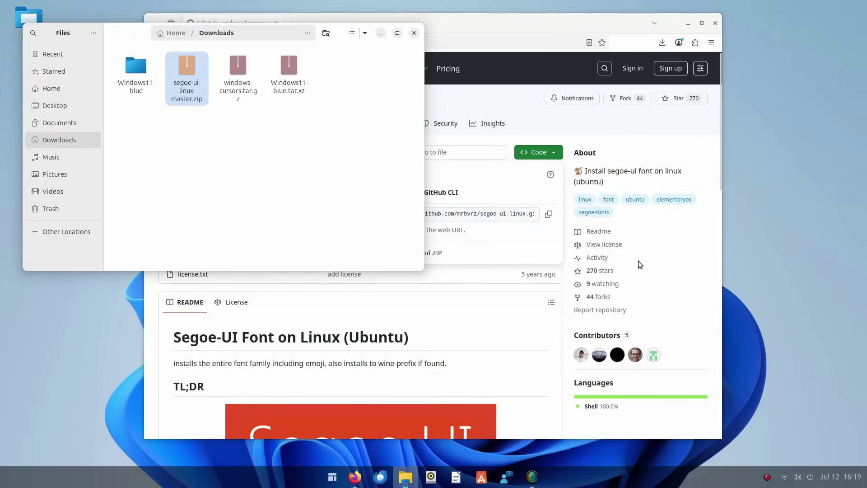
right_click(183, 85)
left_click(199, 95)
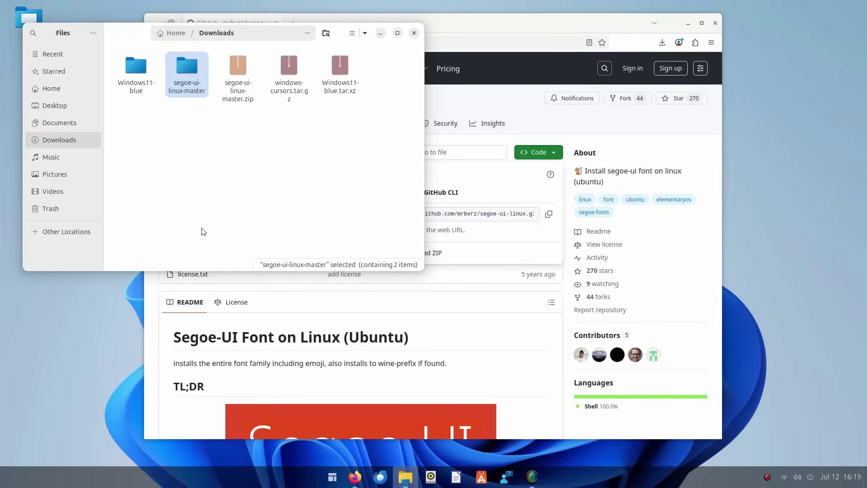
key("Return")
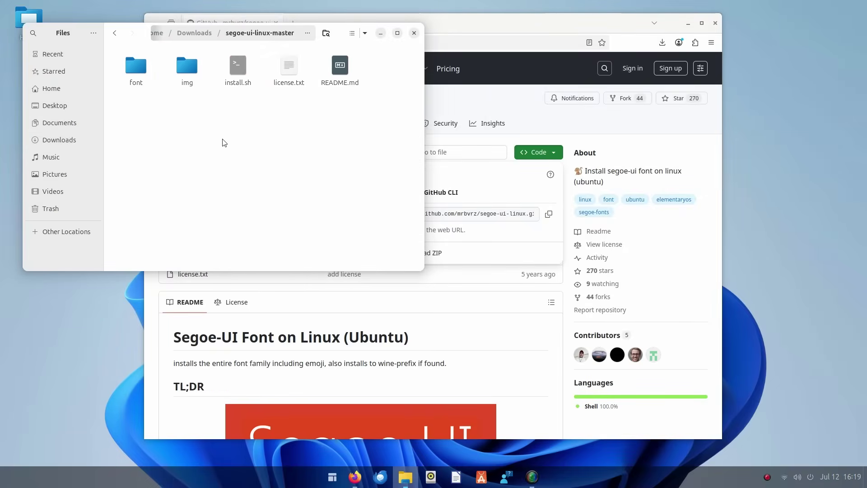
right_click(224, 142)
- Open a terminal in segoe-ui-linux-master, enlarge its text, and run ./install.sh
left_click(311, 220)
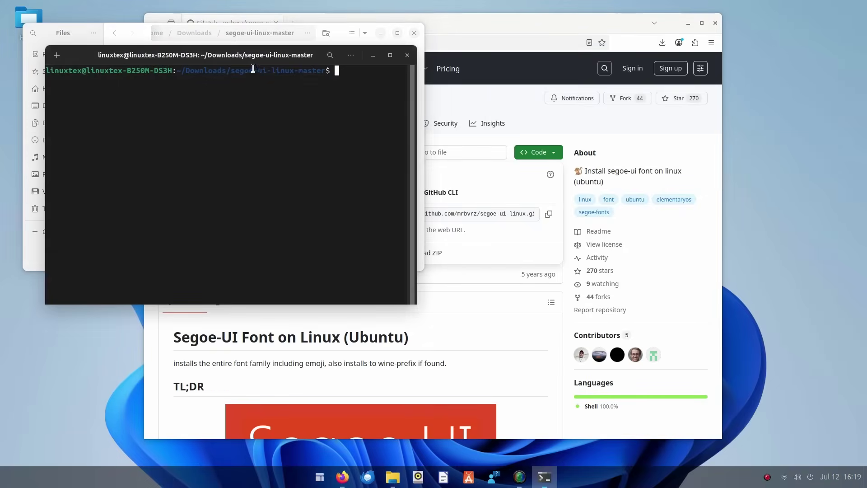
left_click_drag(245, 58, 384, 168)
key("ctrl+plus")
key("ctrl+plus")
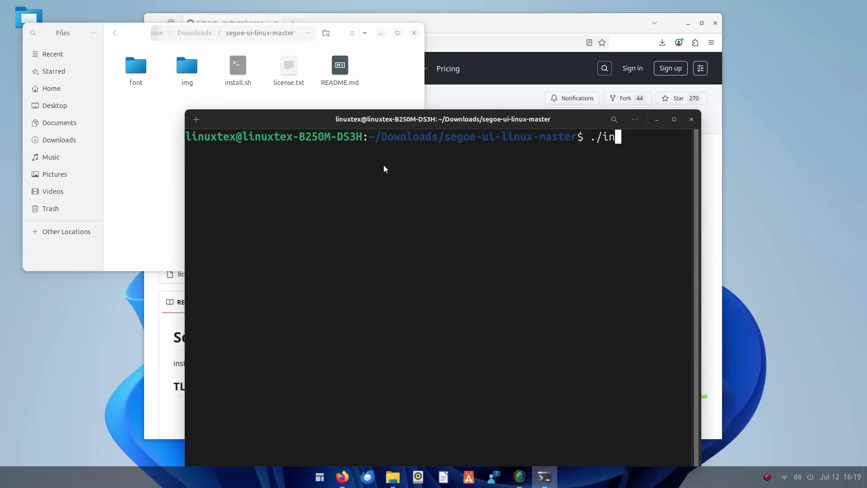
type("./in")
key("Tab")
key("Return")
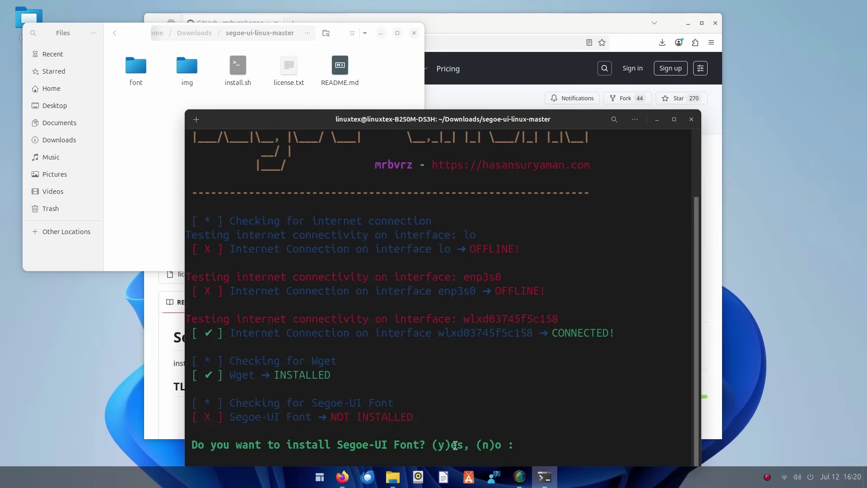
- Answer y to install the Segoe-UI Font and close the Files window
left_click_drag(426, 445, 448, 441)
type("y")
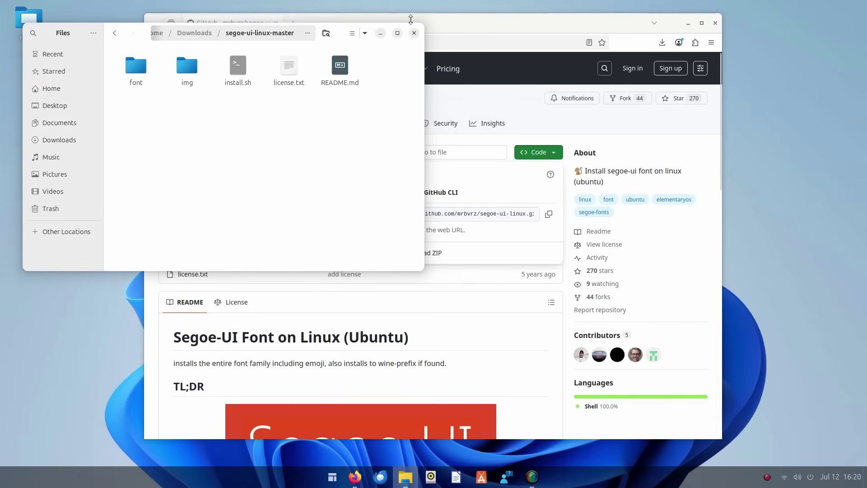
left_click(414, 32)
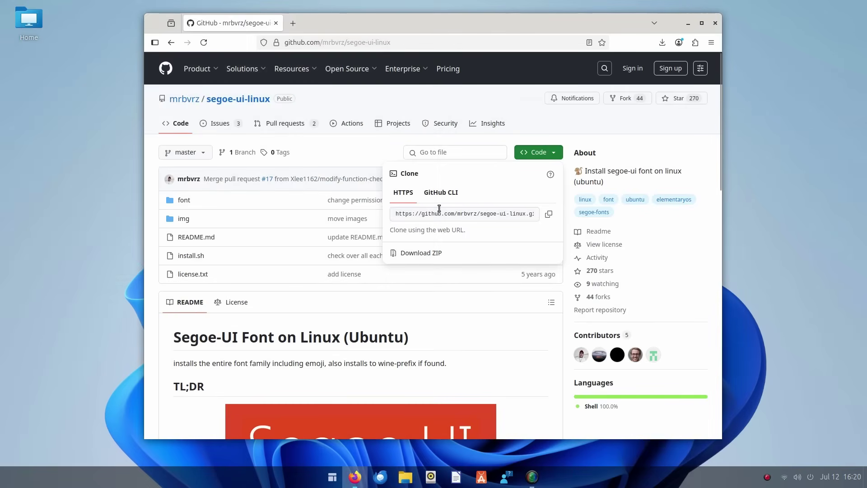
- Launch GNOME Tweaks and set the Interface Text font to Segoe UI
key("super")
type("tweak")
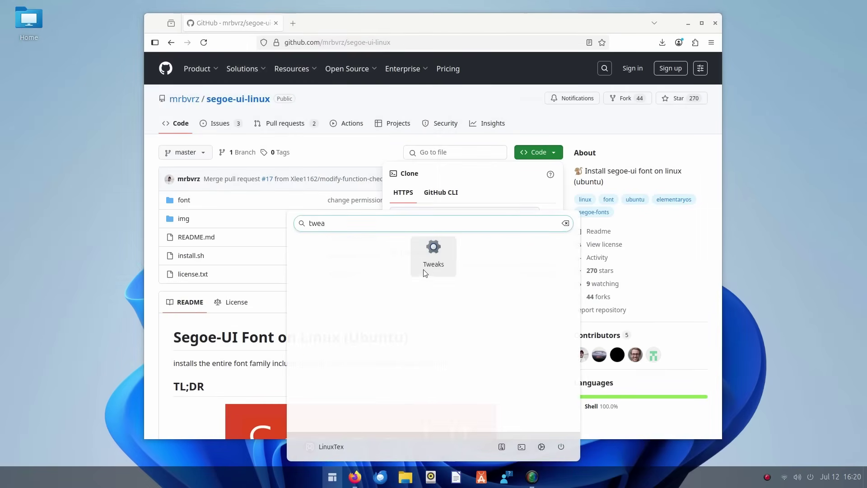
left_click(432, 259)
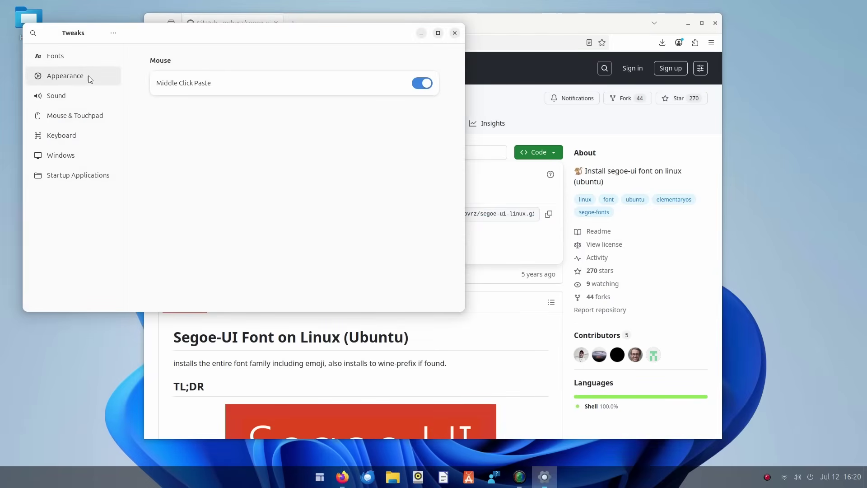
left_click(81, 57)
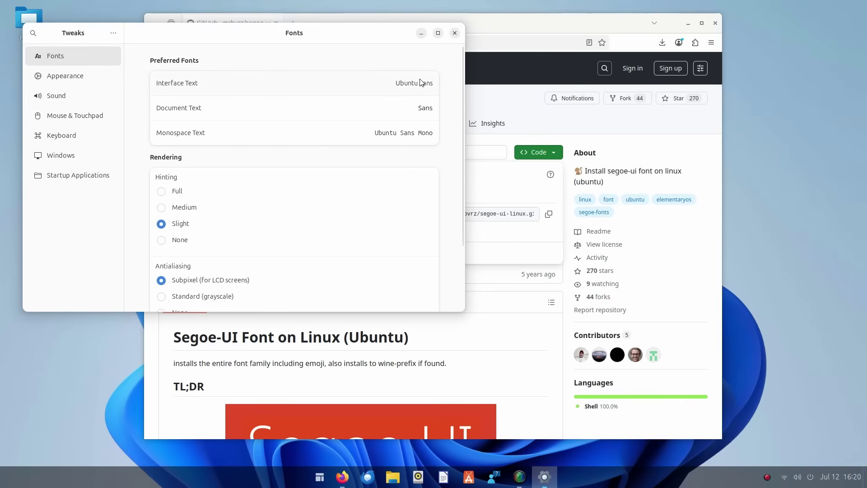
left_click(420, 83)
type("sego")
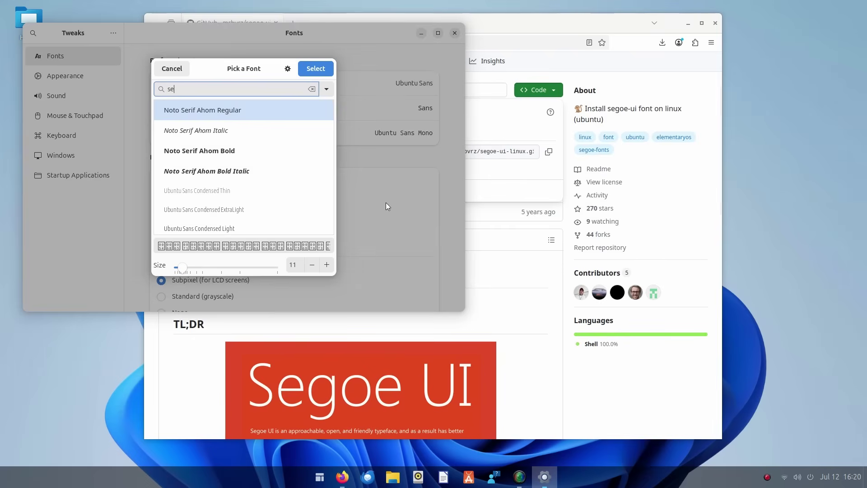
left_click(315, 68)
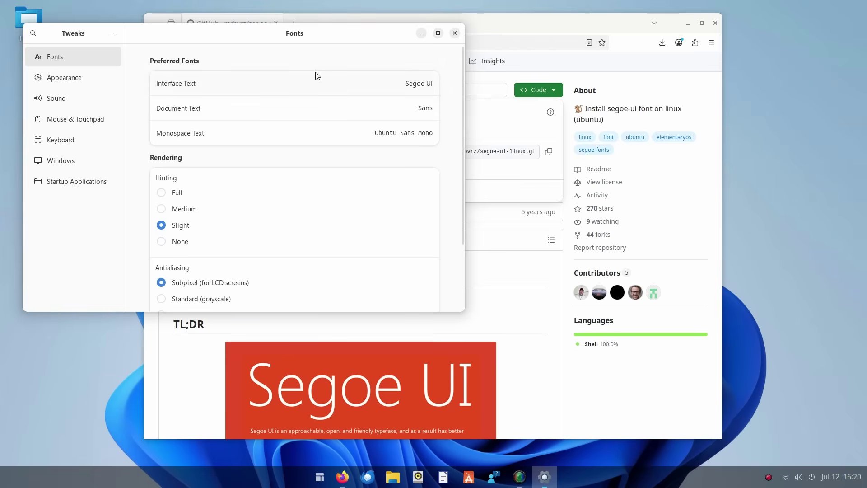
- Set the Monospace Text font to Segoe UI Regular
left_click(409, 140)
type("segoe")
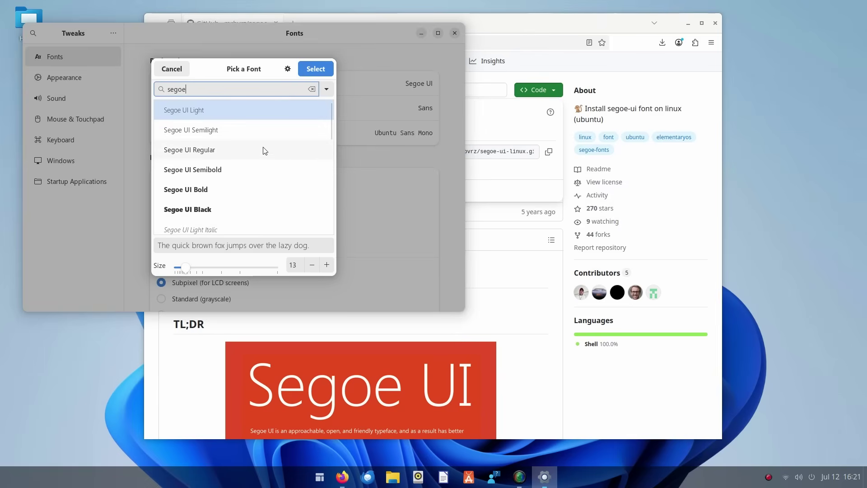
left_click(225, 150)
left_click(322, 66)
scroll(251, 275, "down", 3)
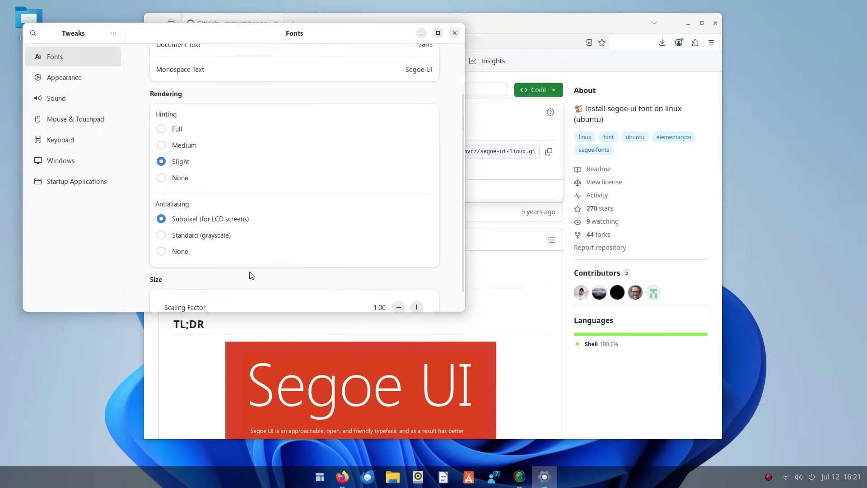
- Close Tweaks and the Firefox window to leave the bare desktop
left_click(455, 33)
key("super")
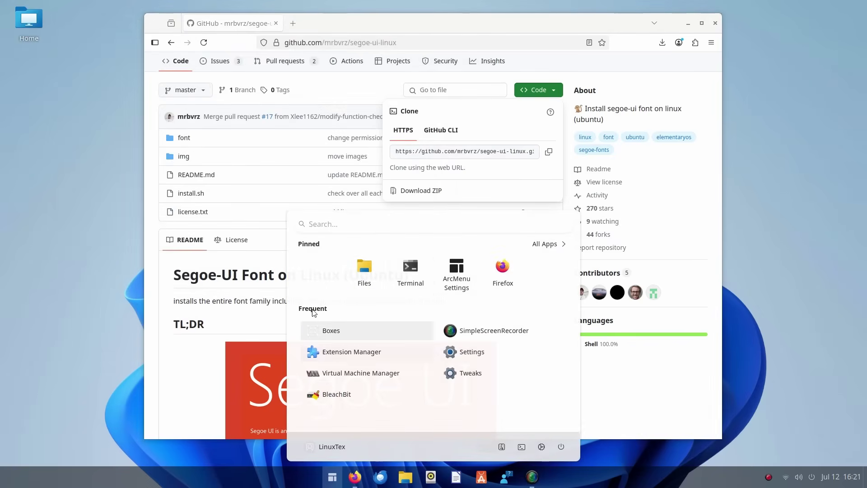
left_click(92, 360)
left_click(715, 23)
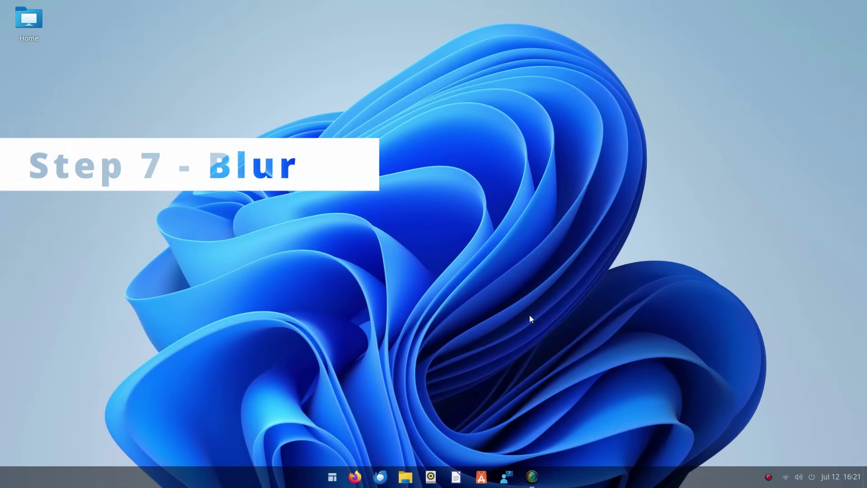
- Launch Extension Manager and search the online extensions for 'blur'
key("super")
type("exte")
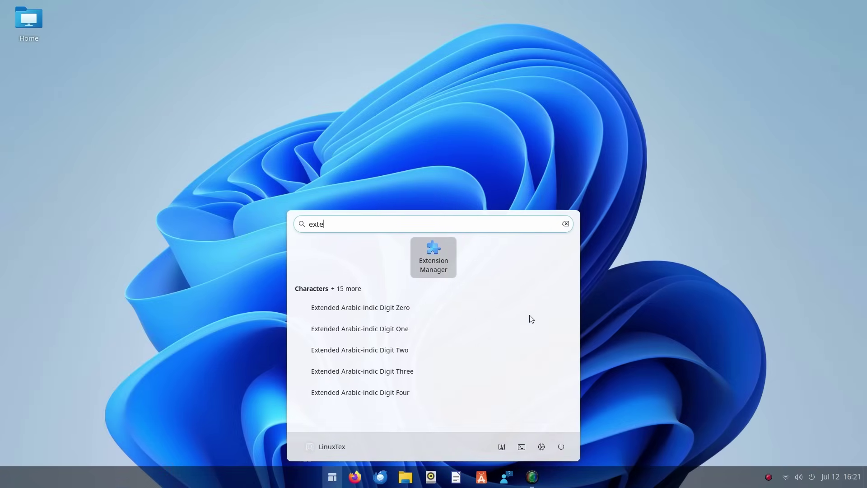
left_click(438, 270)
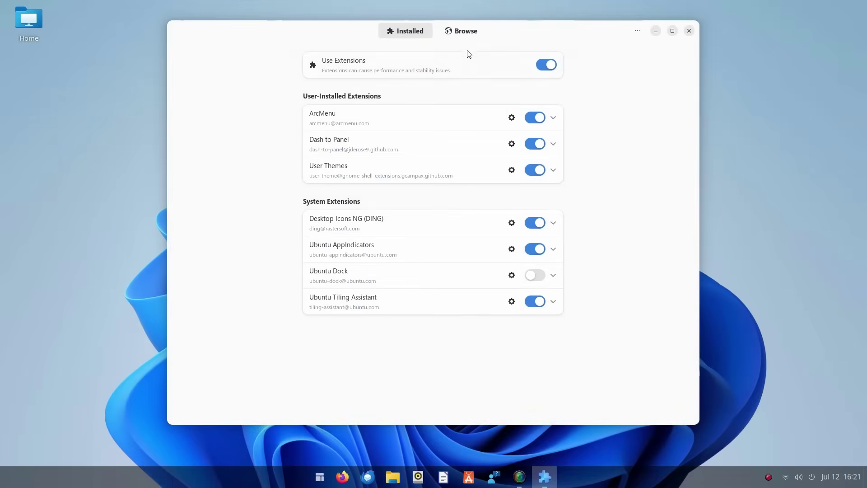
left_click(465, 32)
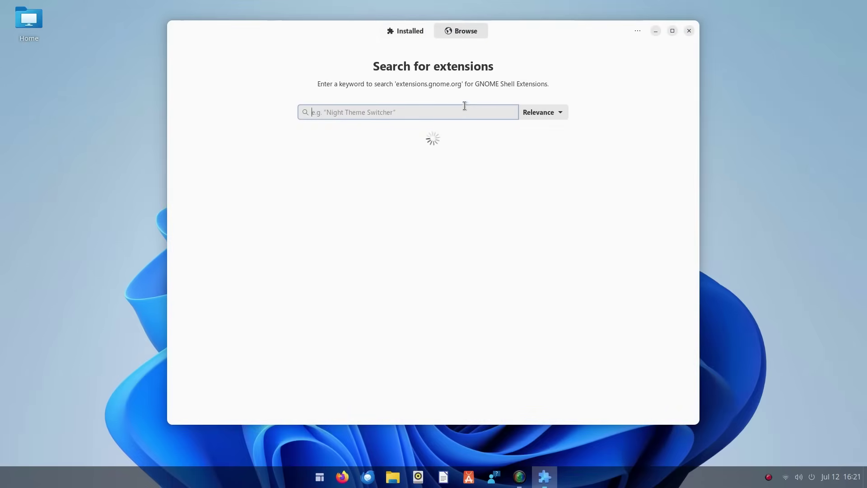
type("blur my shell")
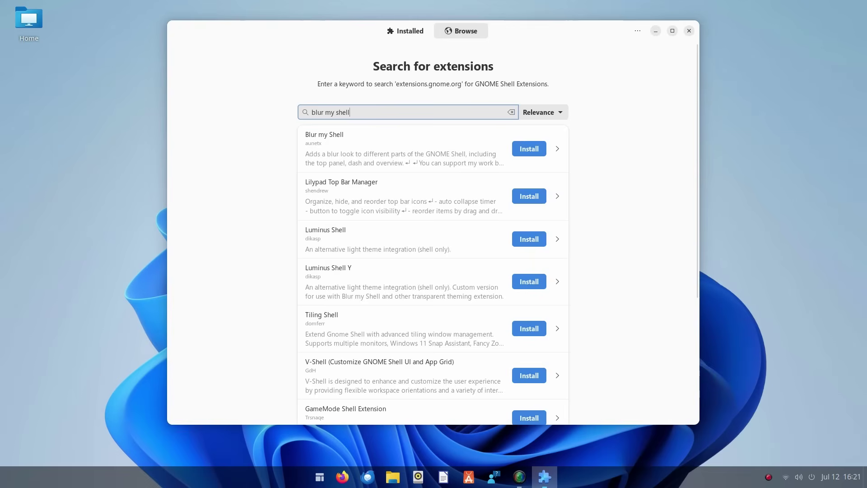
- Install Blur my Shell, confirm it, and check the Installed extensions list
left_click(332, 148)
scroll(292, 264, "down", 5)
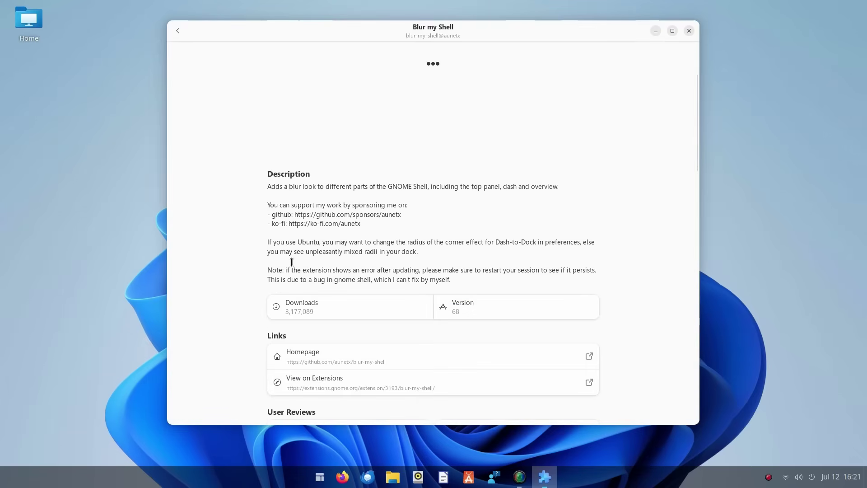
scroll(419, 203, "up", 4)
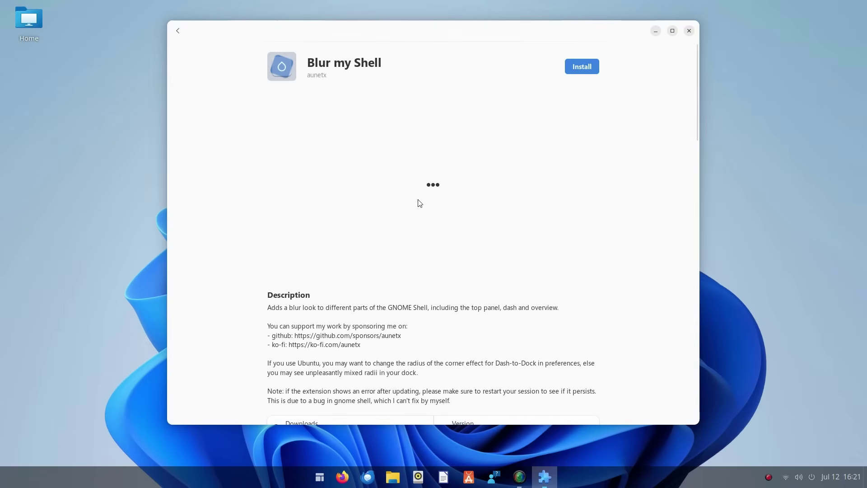
left_click(592, 69)
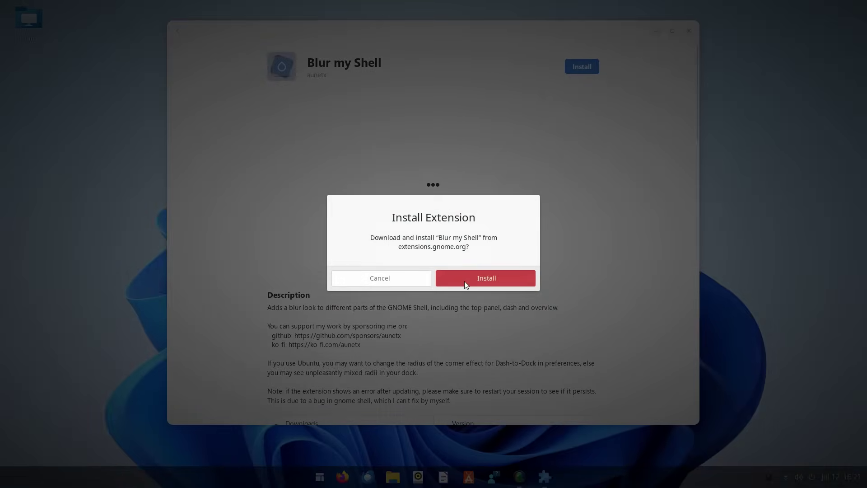
left_click(464, 281)
key("alt+Left")
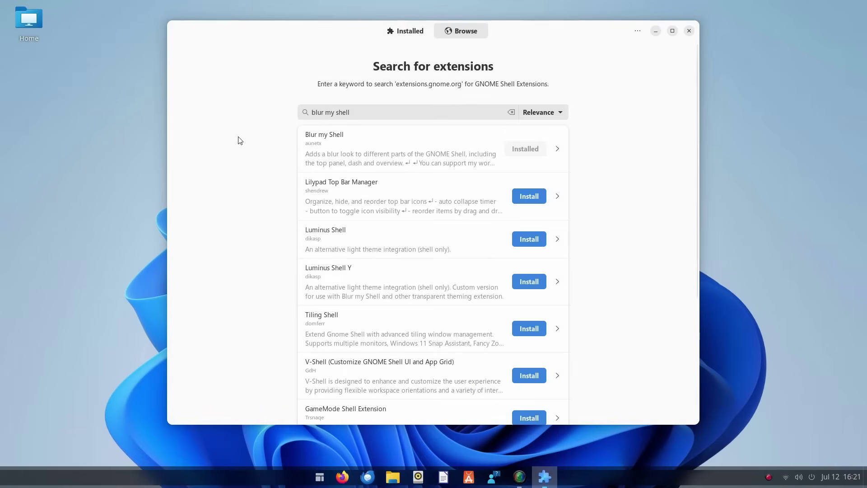
left_click(412, 31)
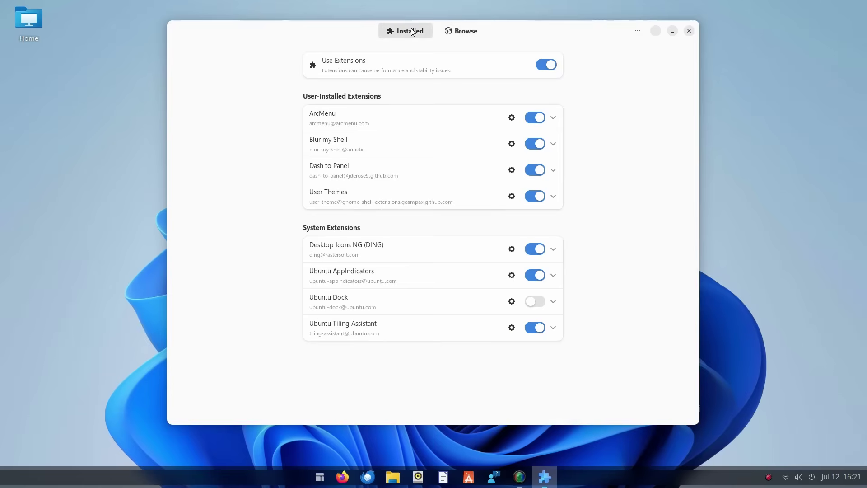
- Open Blur my Shell's preferences and close the Extension Manager window
left_click(511, 144)
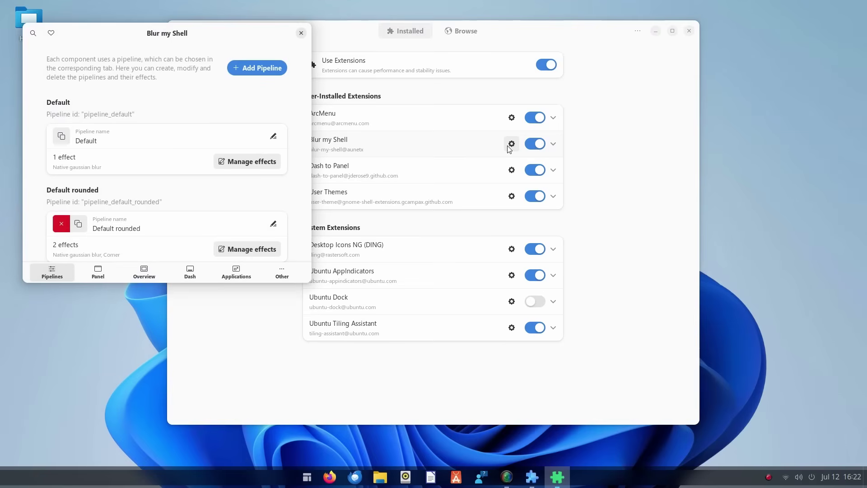
left_click(307, 476)
left_click(127, 166)
left_click(689, 31)
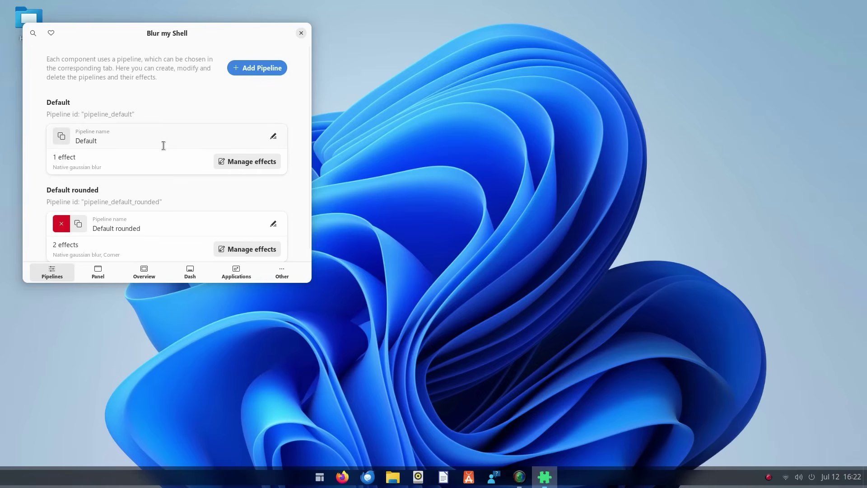
scroll(163, 144, "down", 1)
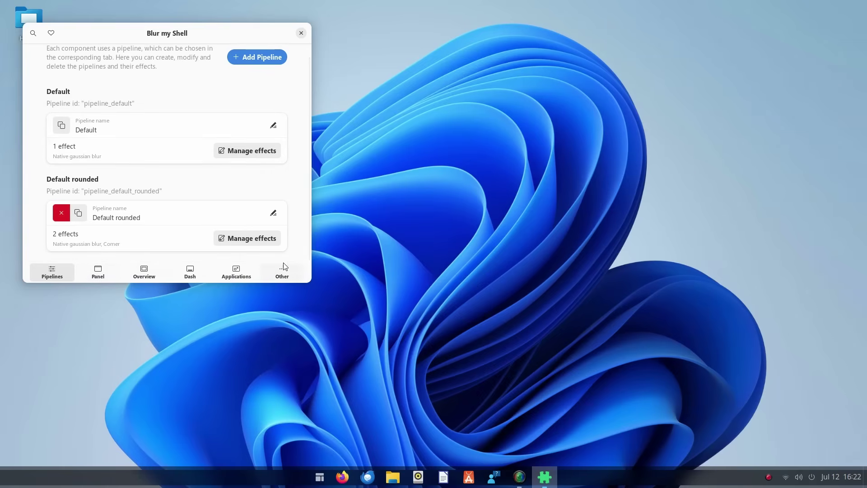
scroll(172, 180, "up", 1)
- Try Dynamic panel blur, with brightness raised to 0.84 and intensity lowered to 20
left_click(101, 275)
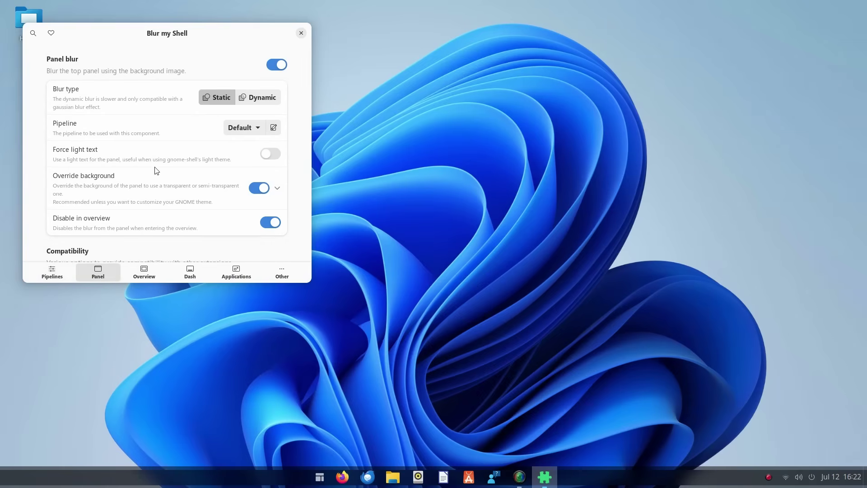
left_click(253, 101)
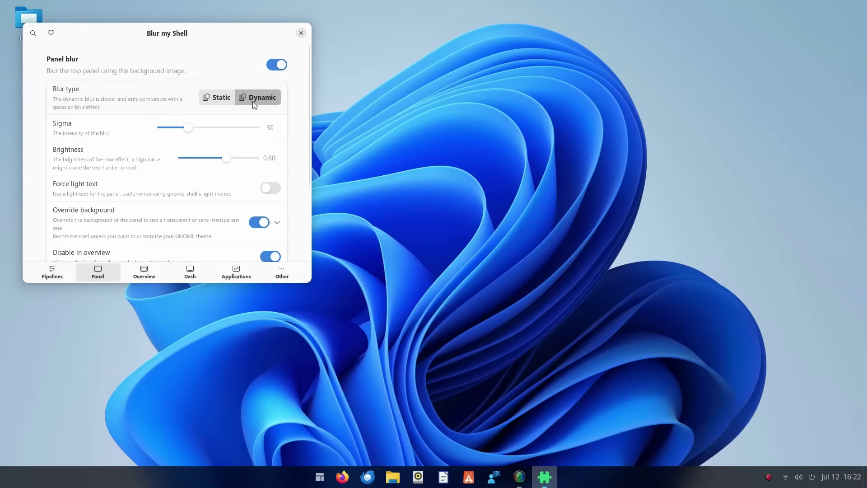
left_click(829, 469)
left_click(835, 474)
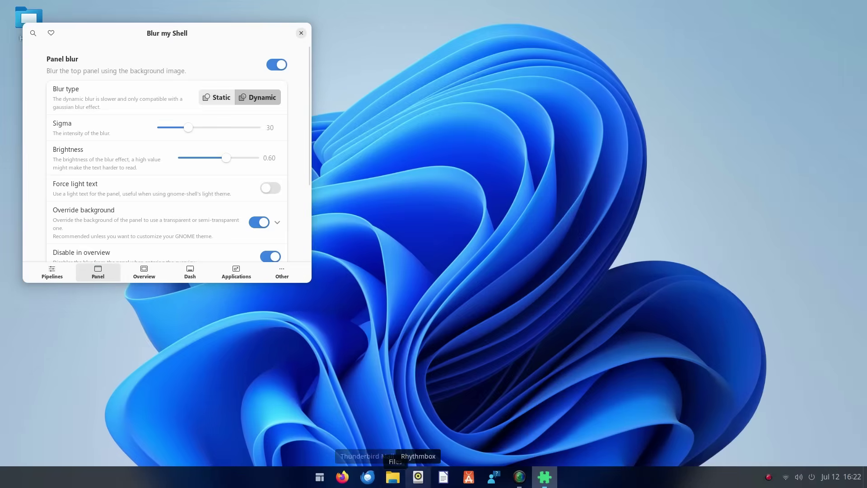
left_click(220, 101)
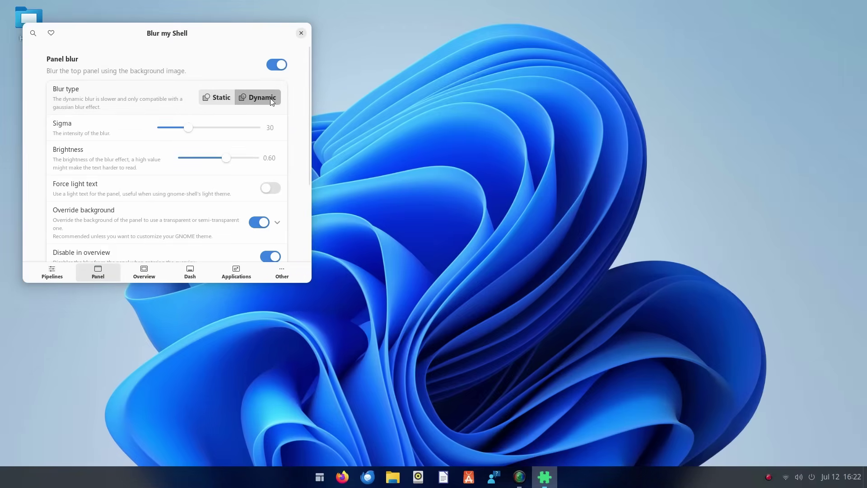
left_click(222, 98)
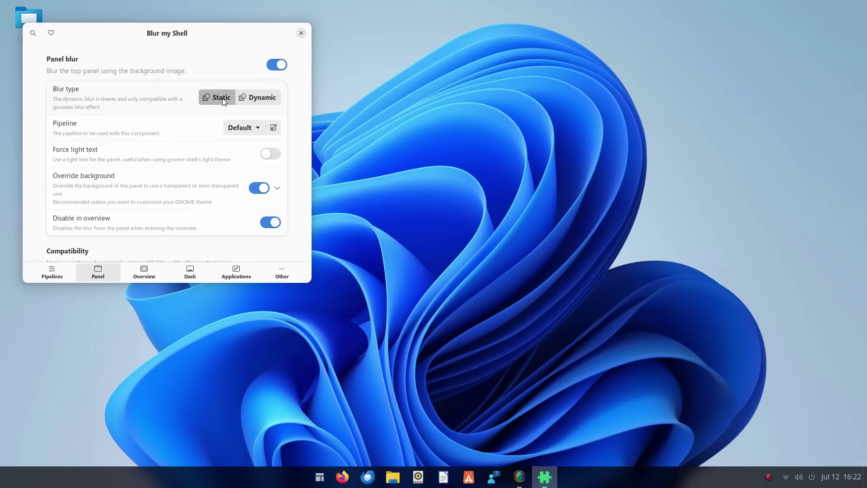
left_click(264, 100)
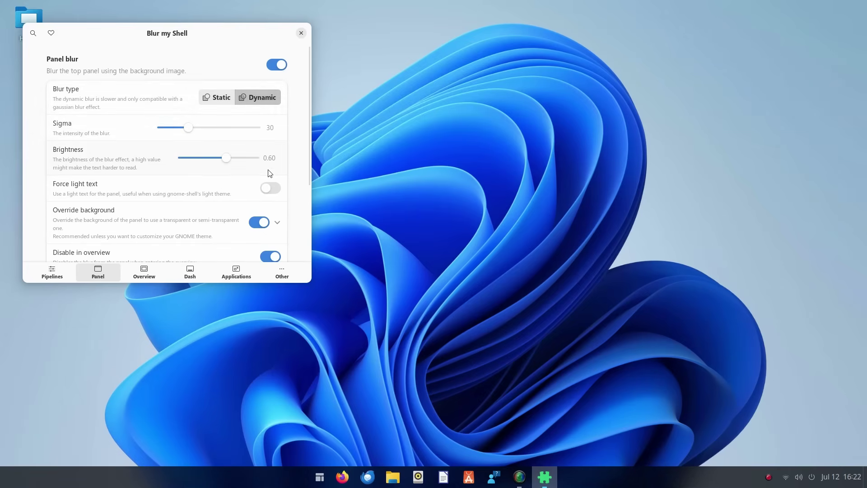
left_click_drag(229, 160, 246, 163)
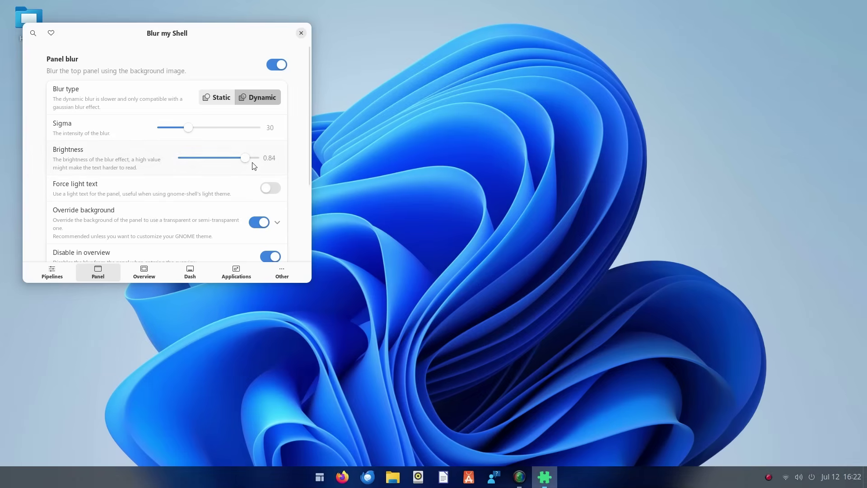
left_click_drag(189, 128, 205, 124)
- Set the panel blur type back to Static and enable Force light text
left_click(217, 99)
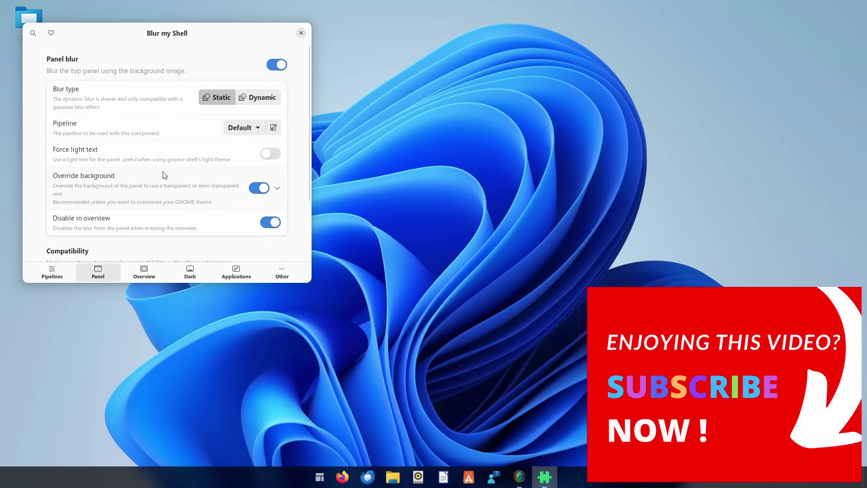
left_click(266, 155)
scroll(235, 202, "down", 3)
scroll(196, 190, "down", 1)
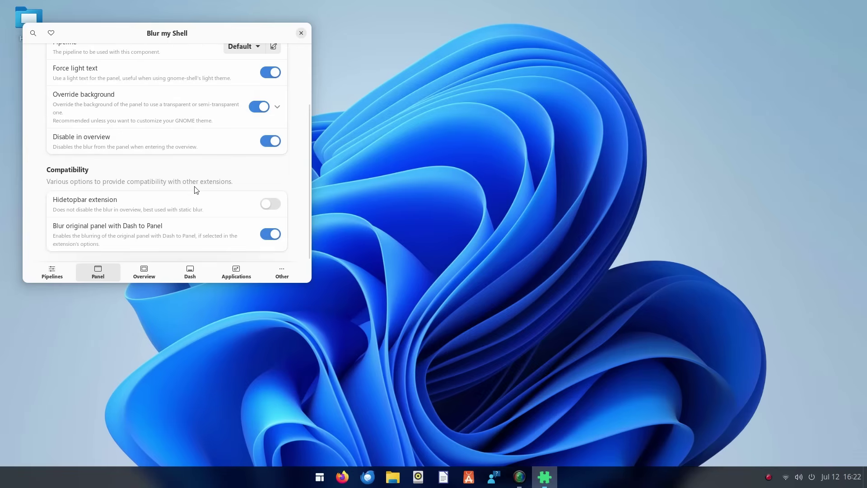
left_click(320, 476)
- Open Files at Home and switch on blur for application windows
left_click(319, 476)
left_click(629, 305)
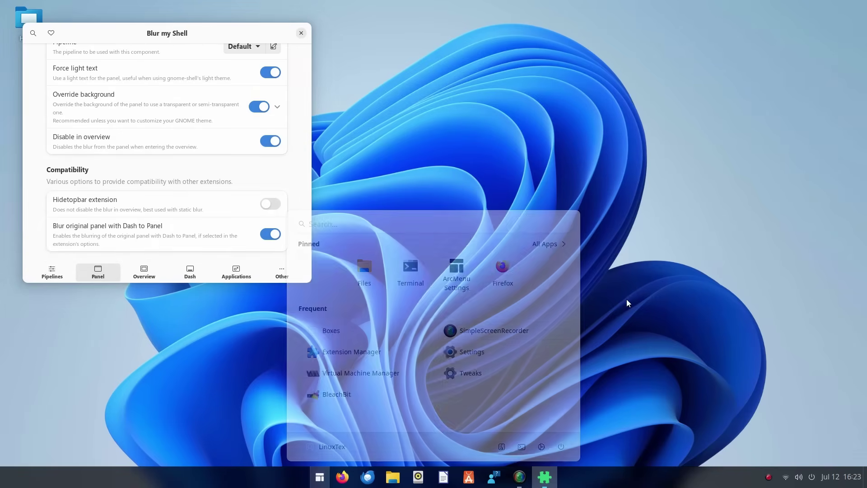
left_click(402, 480)
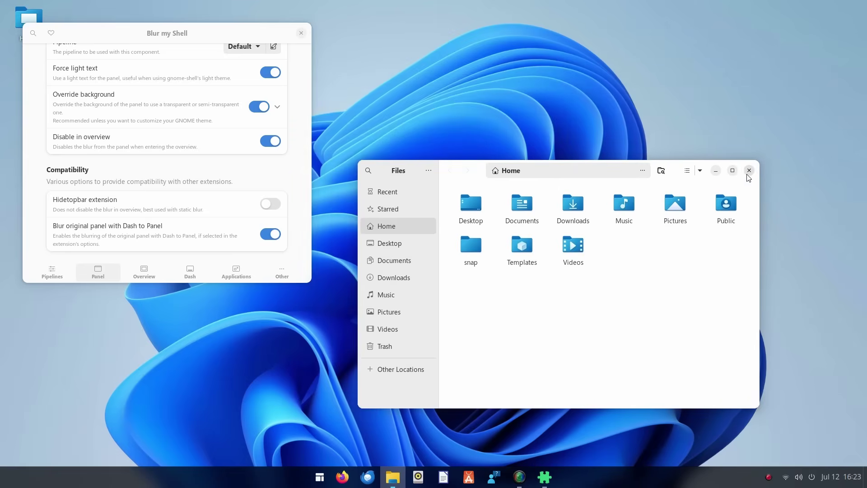
left_click(748, 171)
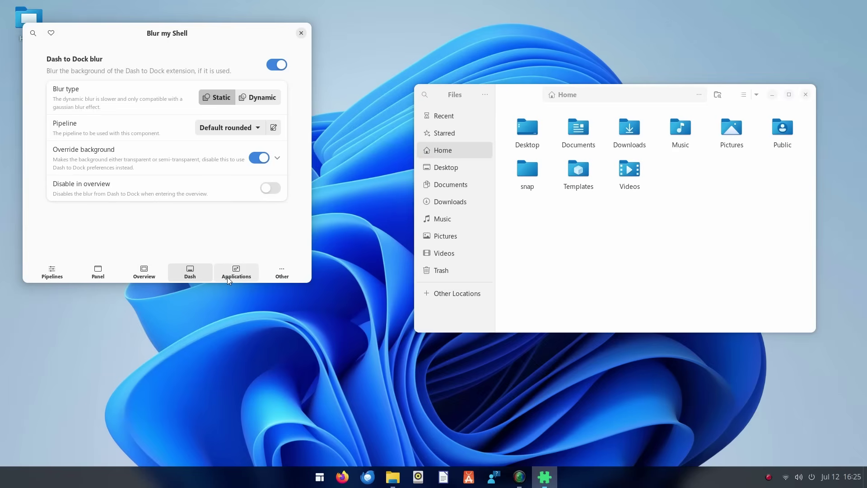
left_click(227, 278)
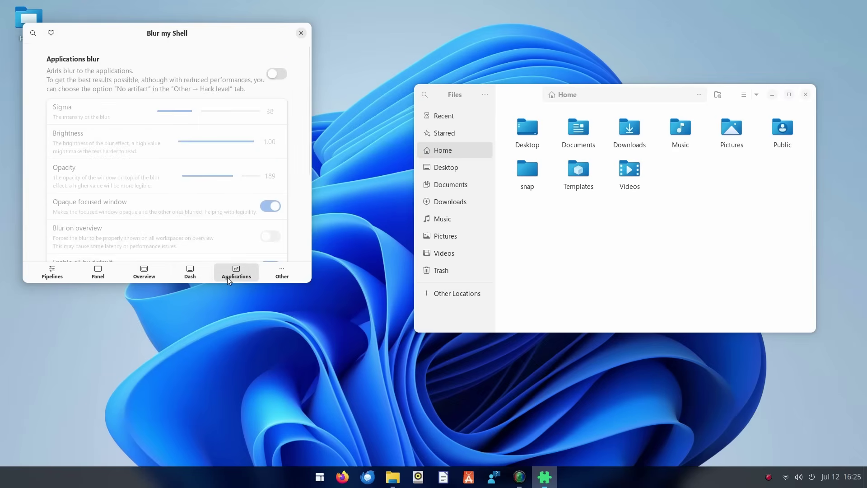
left_click(273, 76)
- Tune application blur to Brightness 1.00 and Opacity about 176, comparing against Files
left_click_drag(674, 94, 639, 108)
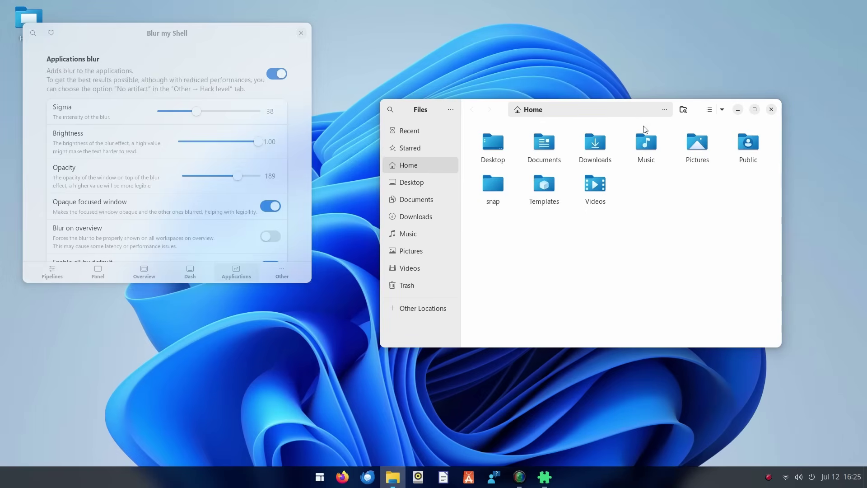
left_click(305, 258)
mouse_move(479, 108)
left_mouse_down()
mouse_move(445, 99)
mouse_move(493, 110)
left_mouse_up()
left_click(305, 261)
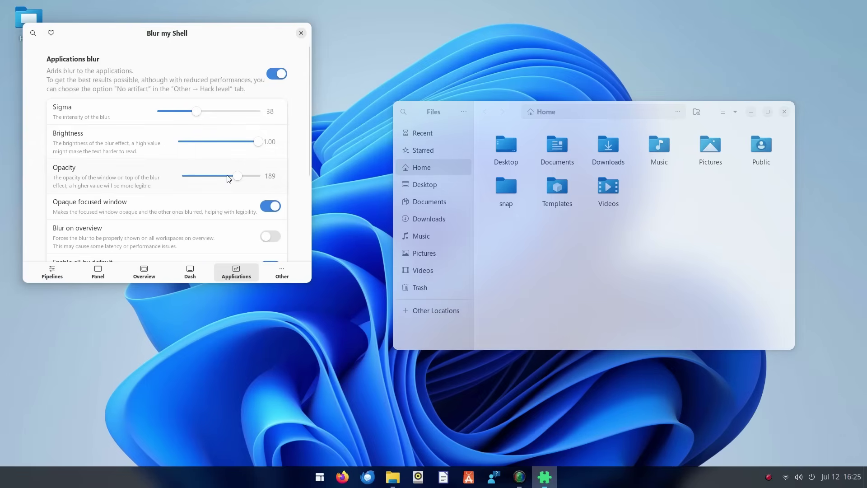
mouse_move(228, 177)
left_mouse_down()
mouse_move(272, 173)
mouse_move(244, 178)
left_mouse_up()
mouse_move(258, 141)
left_mouse_down()
mouse_move(186, 150)
mouse_move(266, 143)
left_mouse_up()
left_click_drag(242, 176, 235, 179)
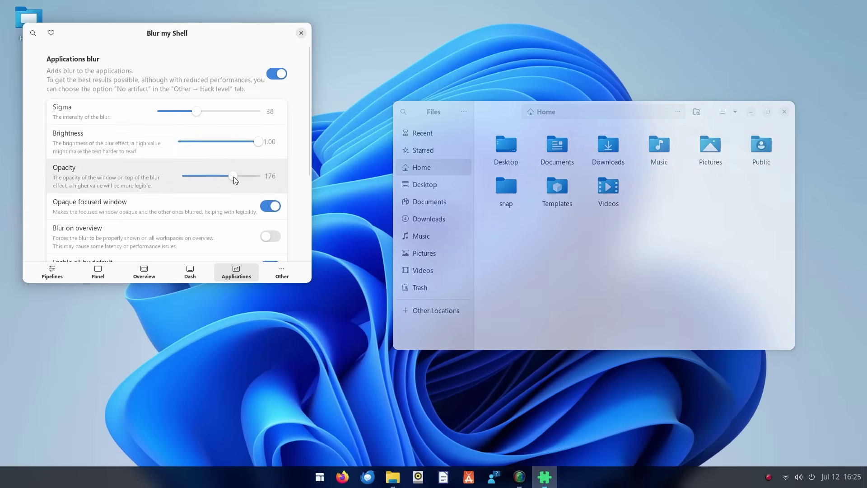
left_click(443, 275)
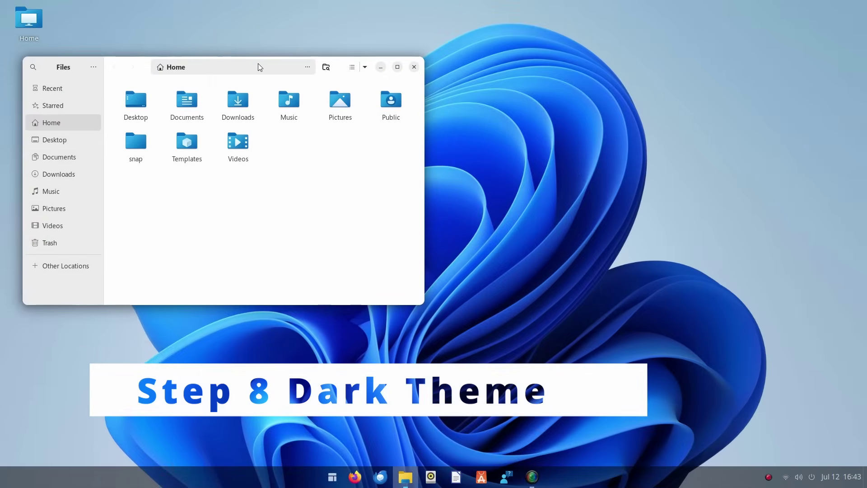
- Launch App Center and toggle Dark Style on, then back off, in quick settings
left_click(481, 476)
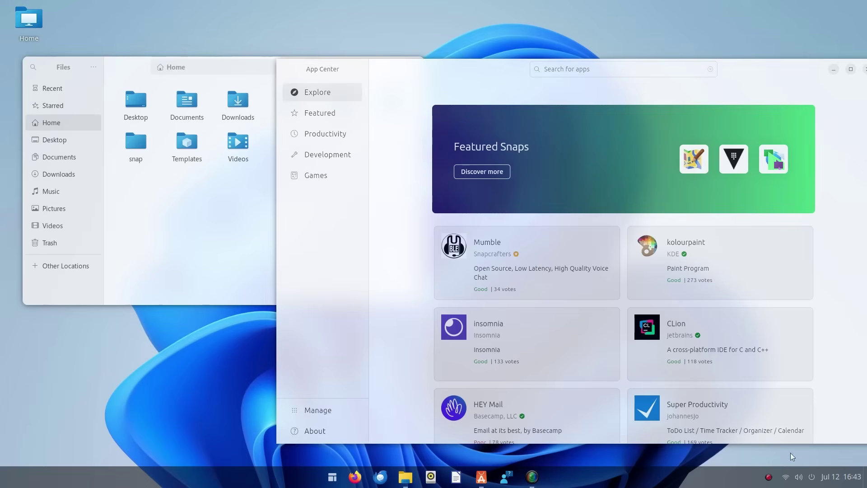
left_click(798, 476)
left_click(809, 449)
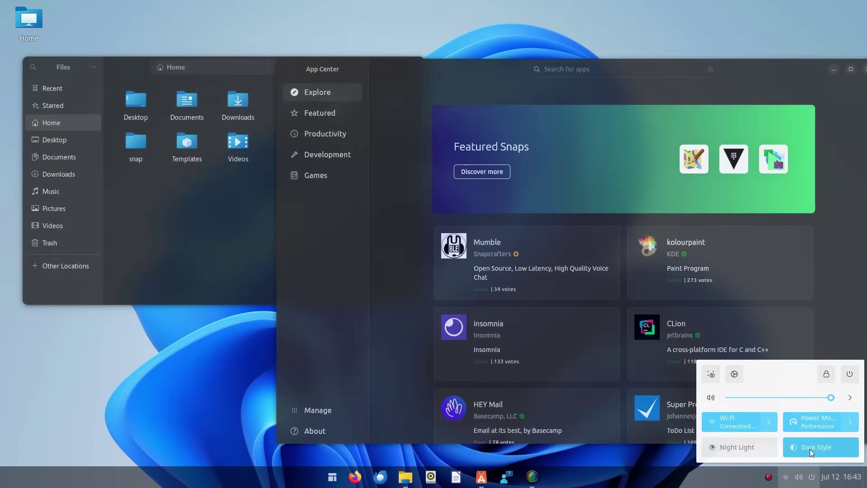
left_click(230, 376)
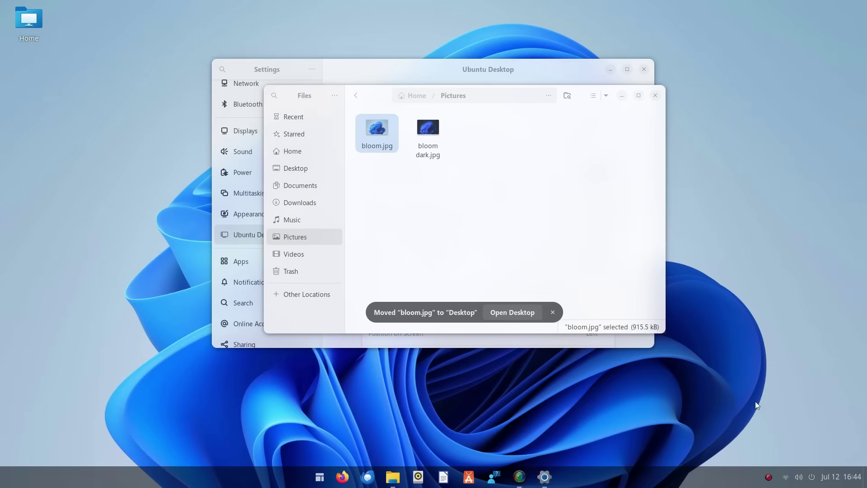
left_click(798, 477)
left_click(809, 449)
left_click(429, 141)
- Set bloom dark.jpg as the background, close Settings and minimize Files
right_click(430, 142)
left_click(522, 280)
left_click(654, 95)
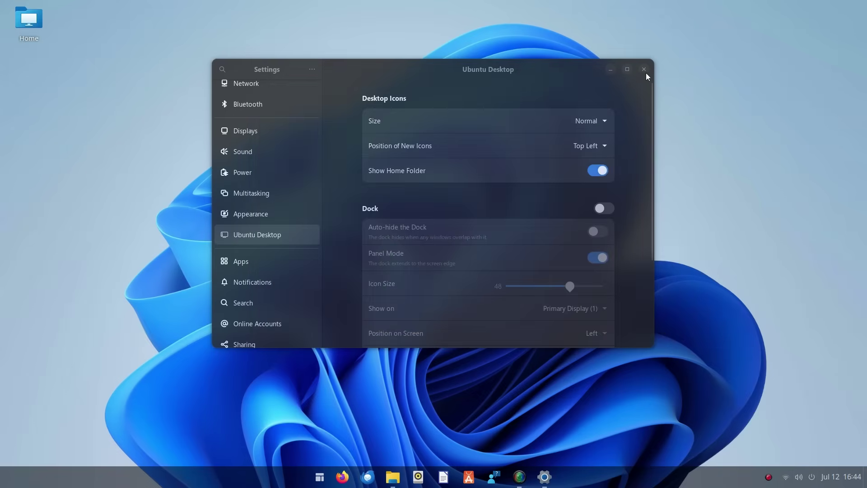
left_click(646, 74)
left_click(405, 477)
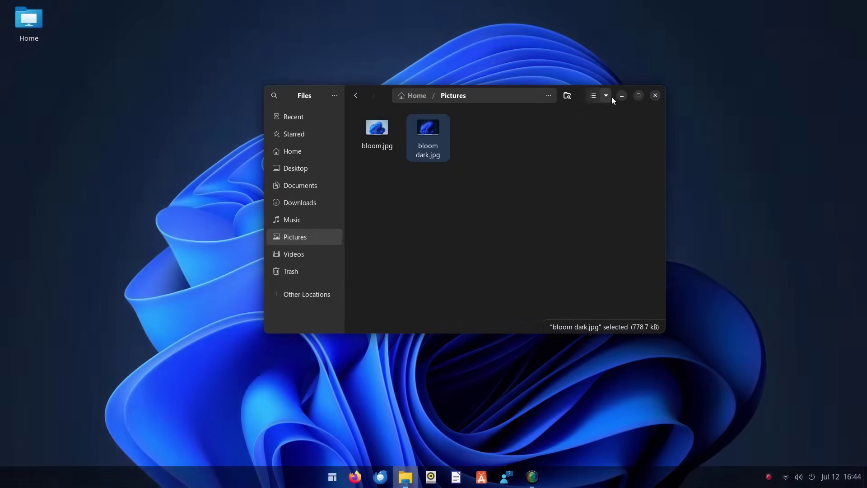
left_click(622, 95)
left_click(482, 476)
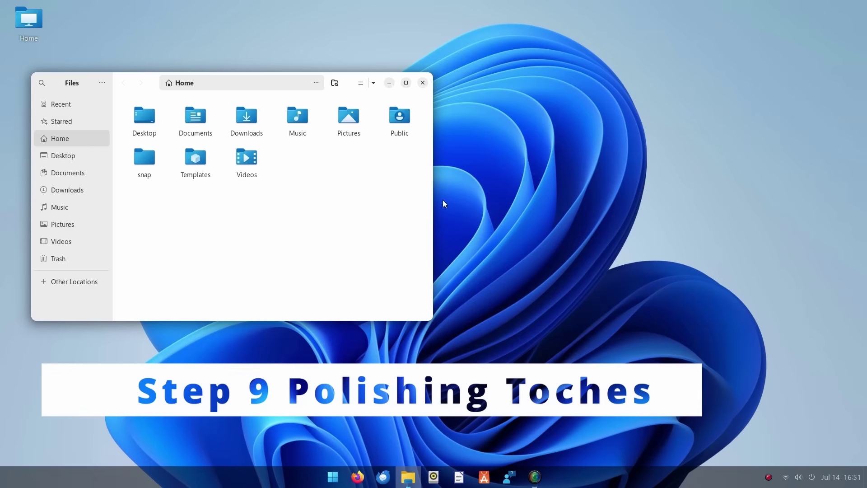
- Move Files aside and open Dash to Panel's Style settings from the taskbar
left_click_drag(157, 89, 239, 109)
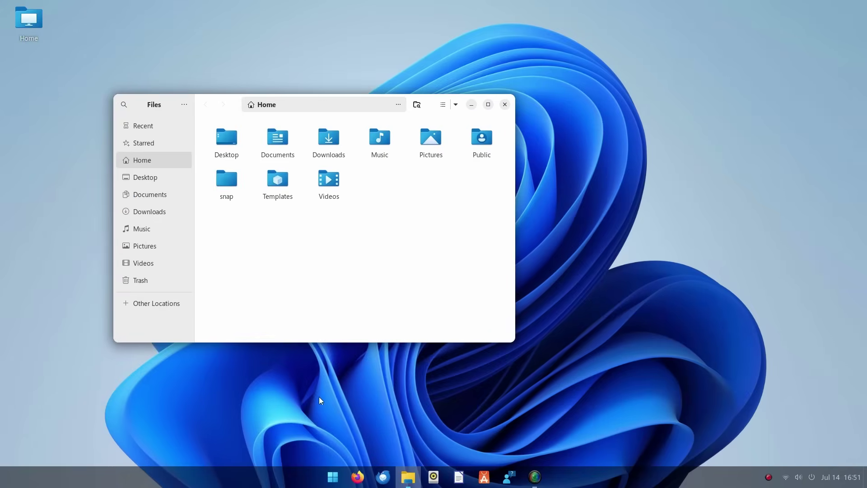
left_click(340, 482)
left_click(336, 478)
left_click_drag(335, 101, 661, 20)
right_click(166, 471)
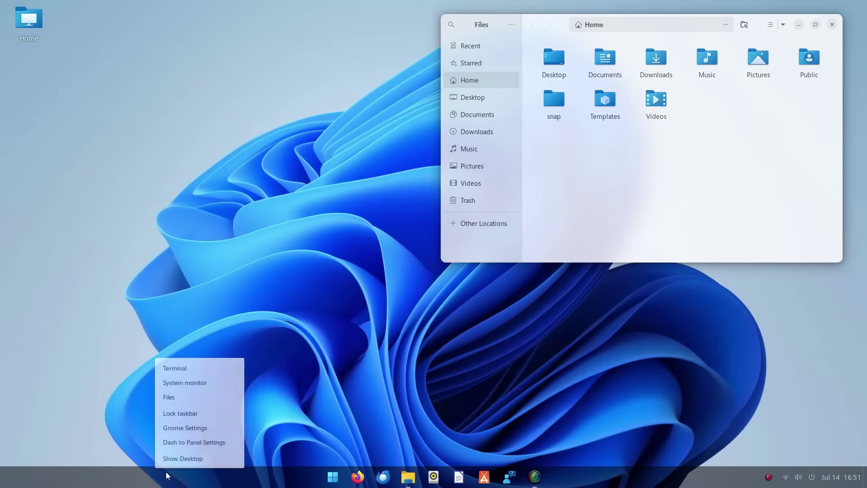
left_click(205, 446)
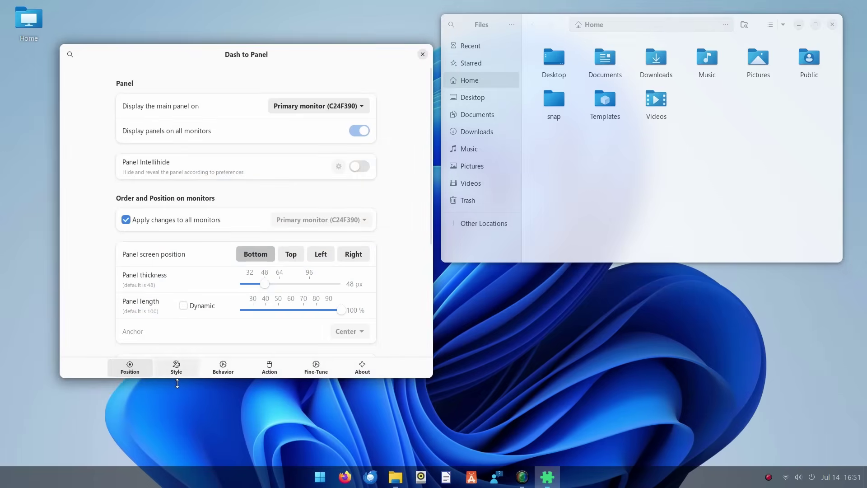
left_click(177, 375)
scroll(181, 244, "down", 10)
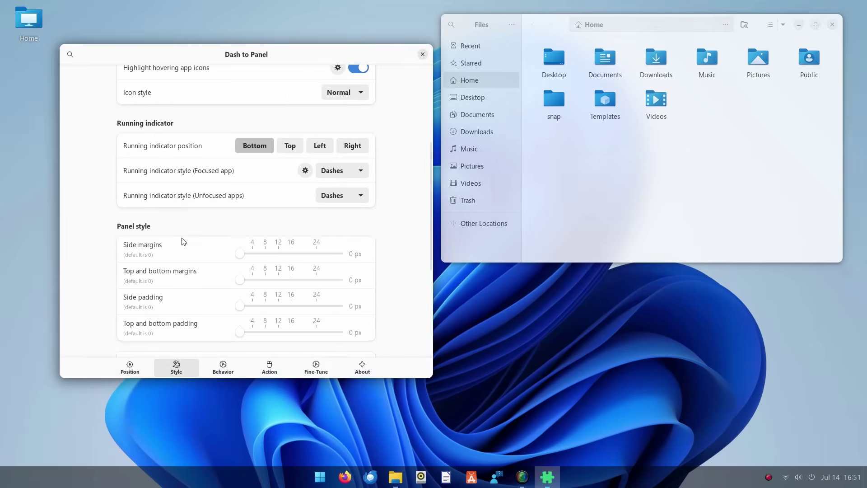
- Override the panel background colour with white and override background opacity at 80%
left_click(358, 262)
left_click(335, 263)
left_click(316, 173)
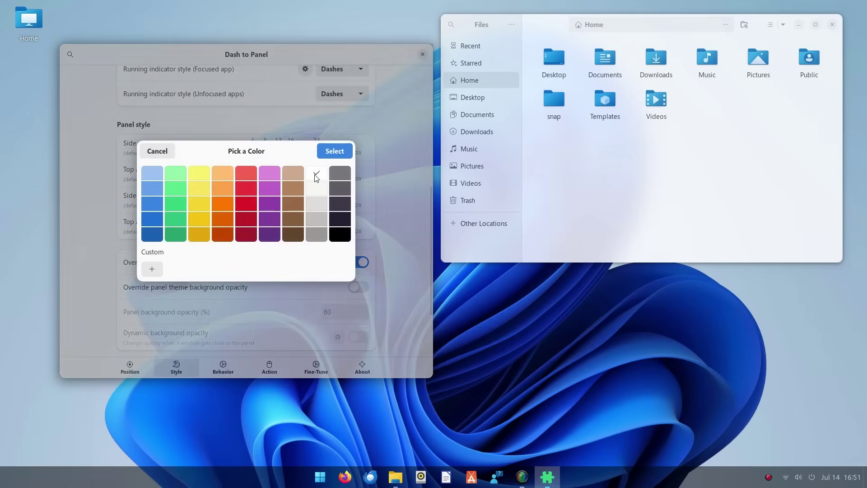
left_click(334, 150)
left_click(358, 287)
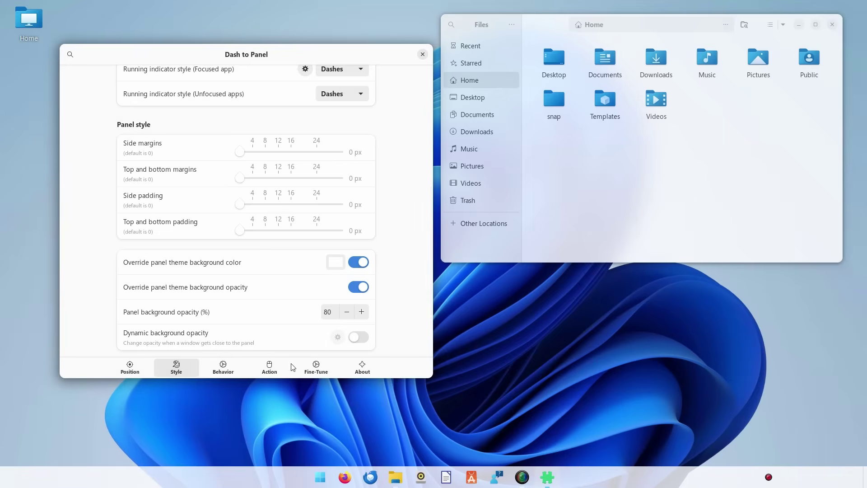
scroll(289, 347, "down", 2)
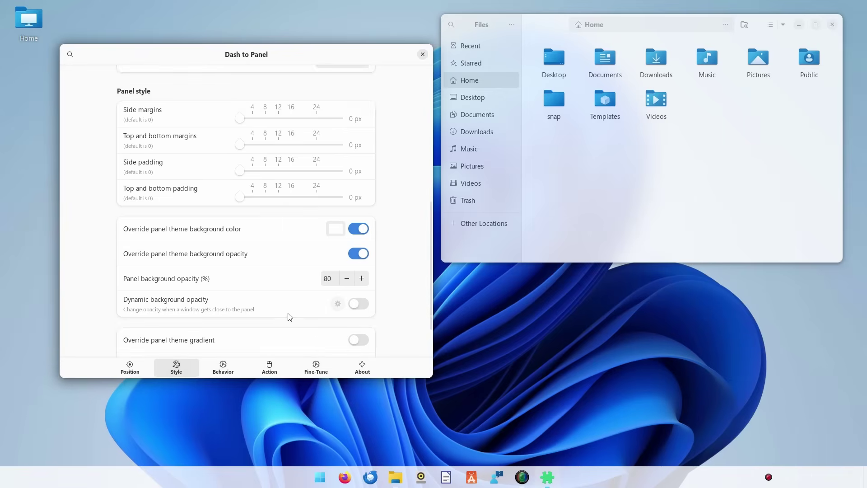
- Turn on Dynamic background opacity and inspect its options
left_click(360, 305)
left_click(339, 303)
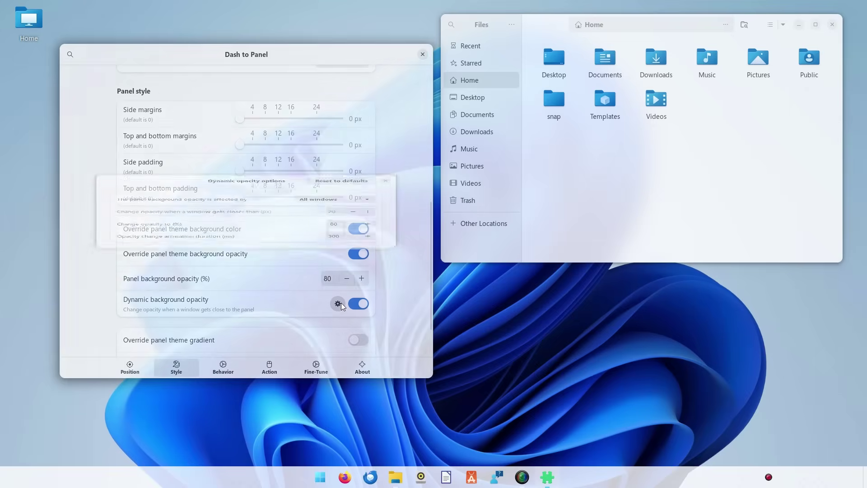
double_click(331, 234)
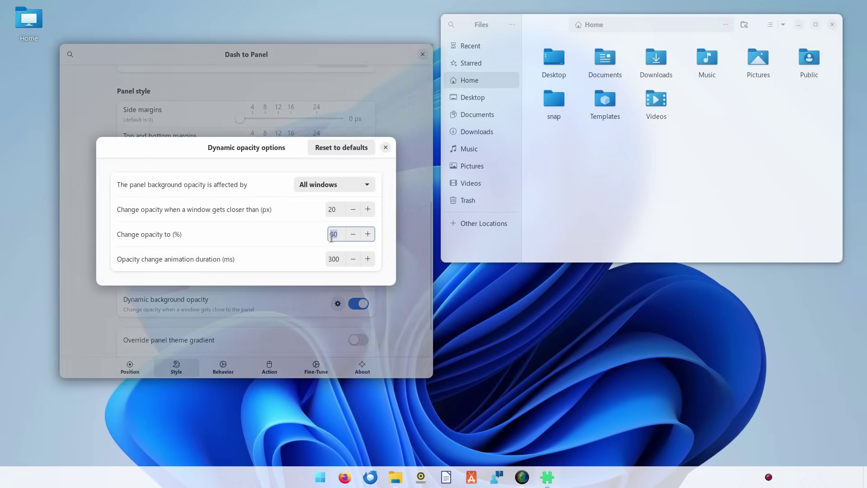
left_click(385, 147)
left_click_drag(335, 57, 328, 78)
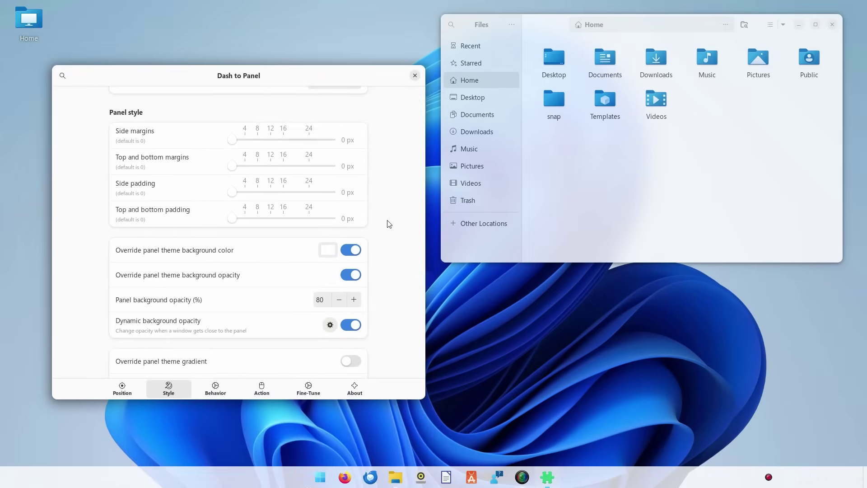
- Set dynamic opacity to change to 100% when windows come within 20 px
left_click(331, 328)
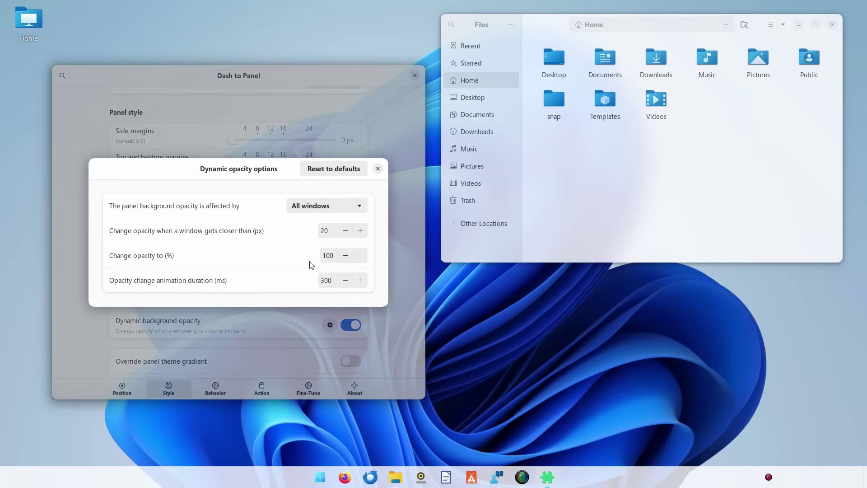
left_click(326, 235)
left_click(378, 168)
mouse_move(247, 85)
left_mouse_down()
mouse_move(234, 170)
mouse_move(242, 91)
left_mouse_up()
left_click(325, 329)
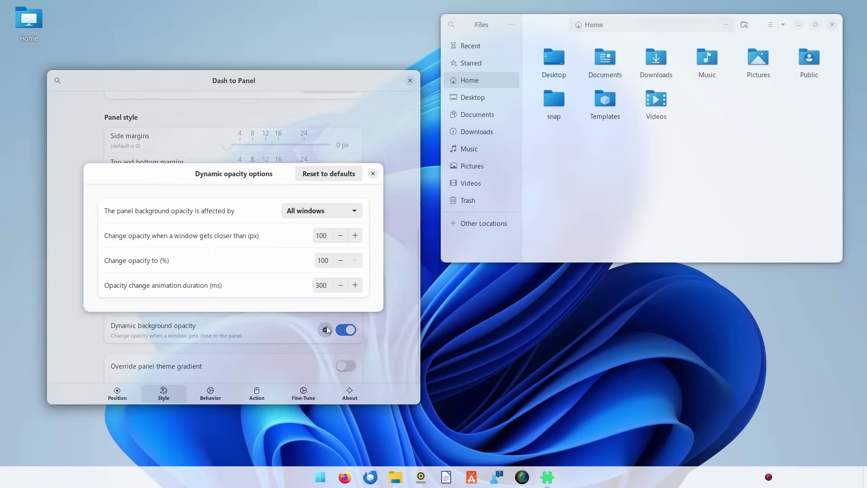
double_click(323, 260)
left_click(337, 180)
left_click_drag(549, 30, 563, 132)
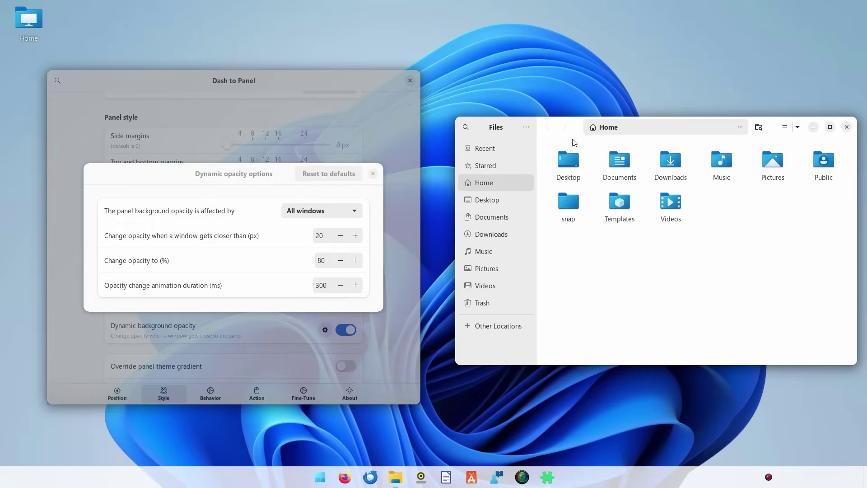
left_click(323, 264)
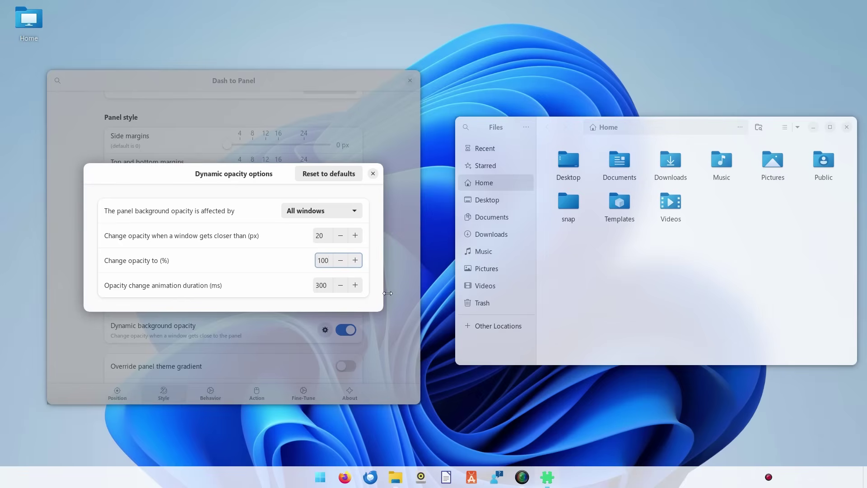
left_click(373, 173)
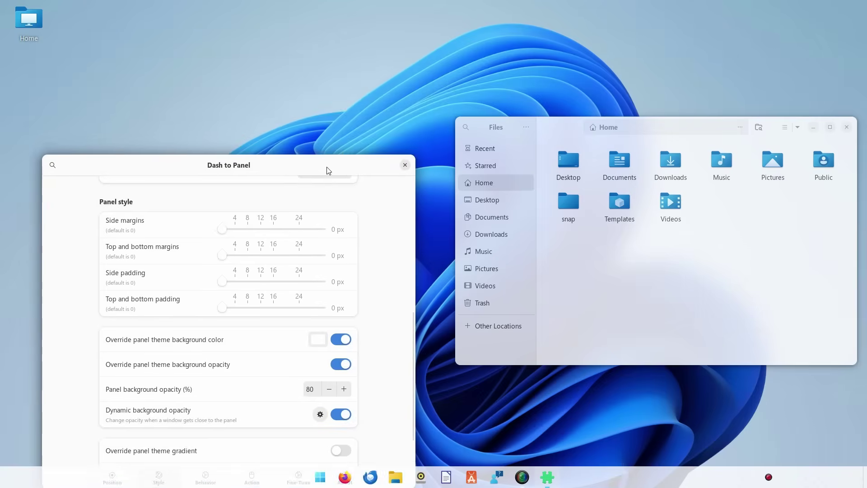